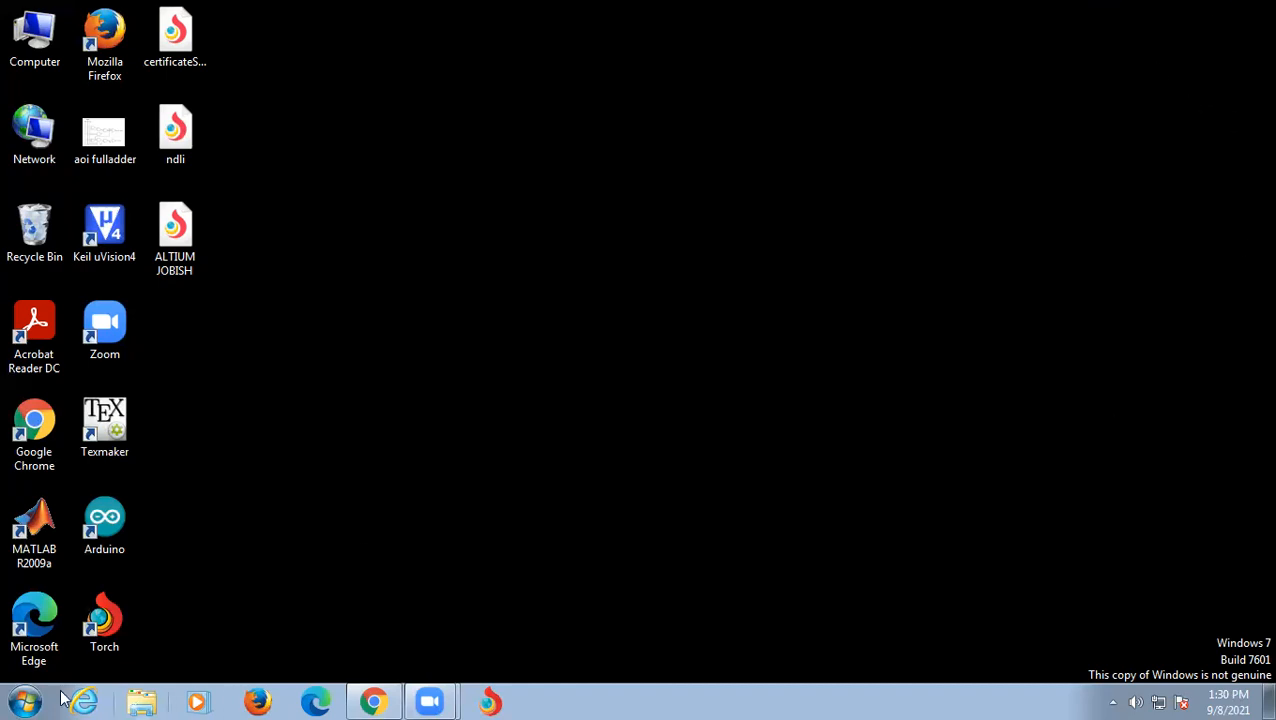
Launch OrCAD Capture CIS Lite from the Cadence OrCAD 16.6 Lite program group and maximize its window.
click(20, 700)
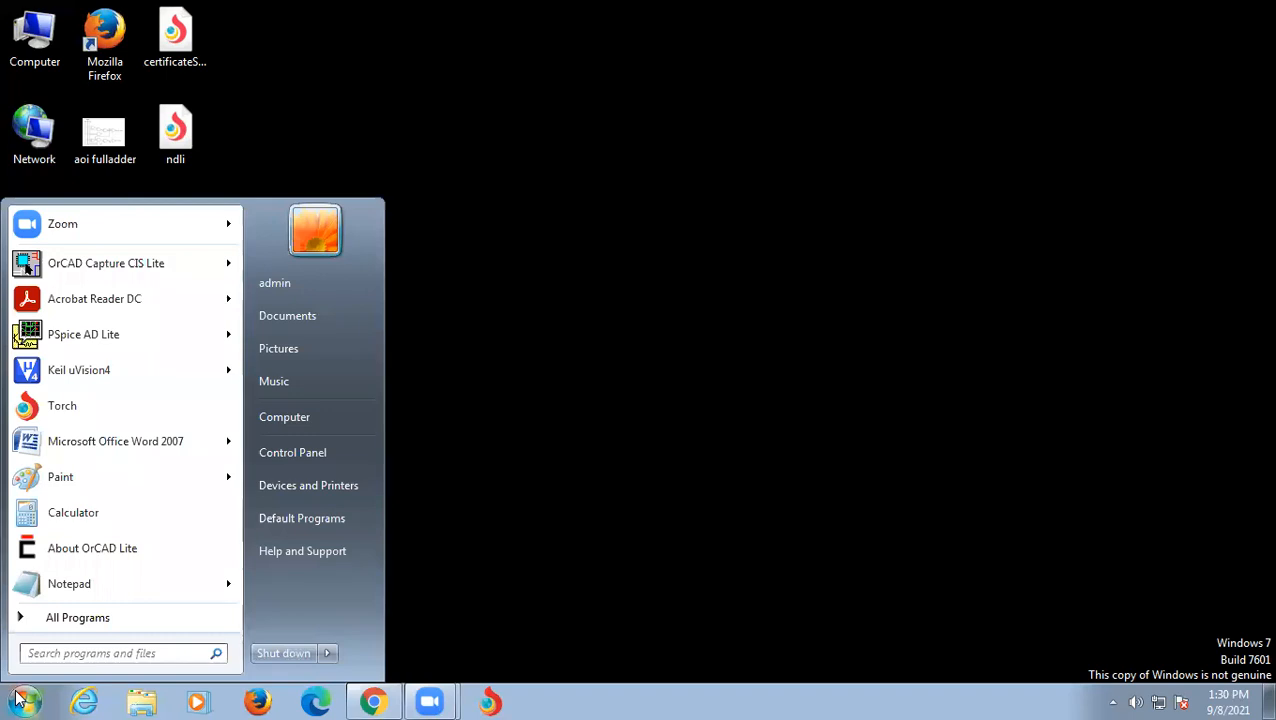
click(55, 618)
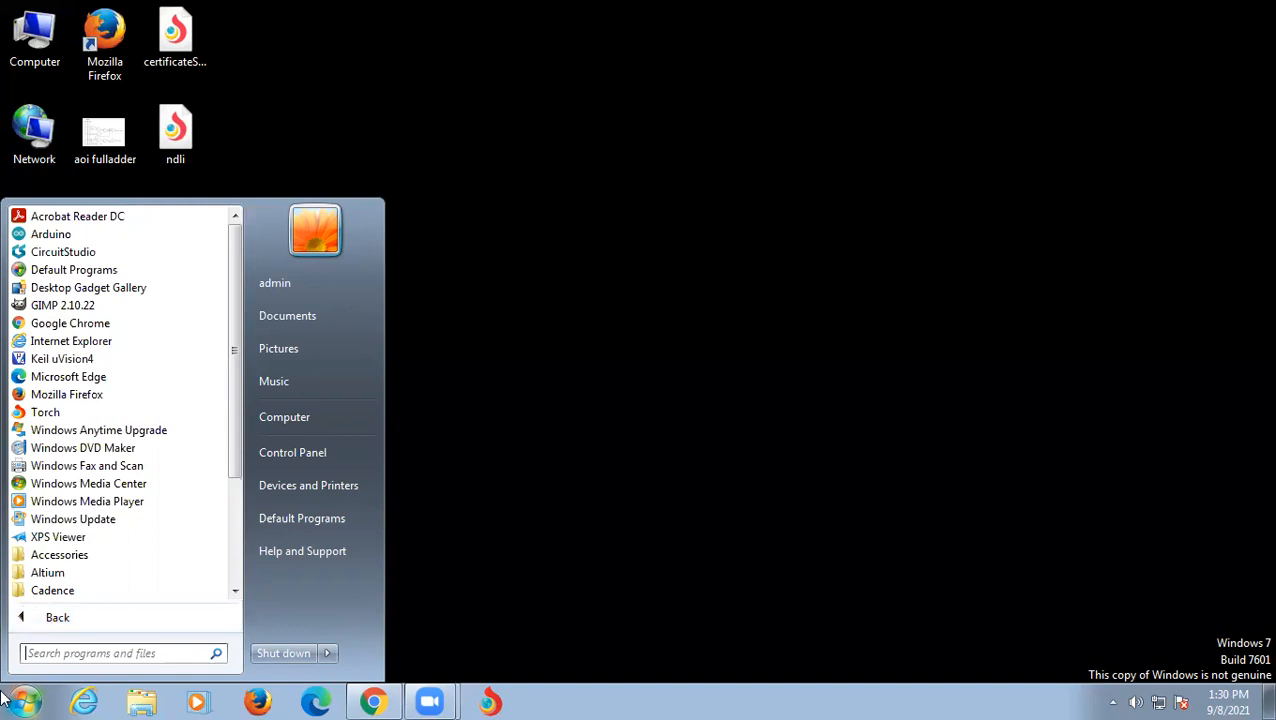
click(53, 591)
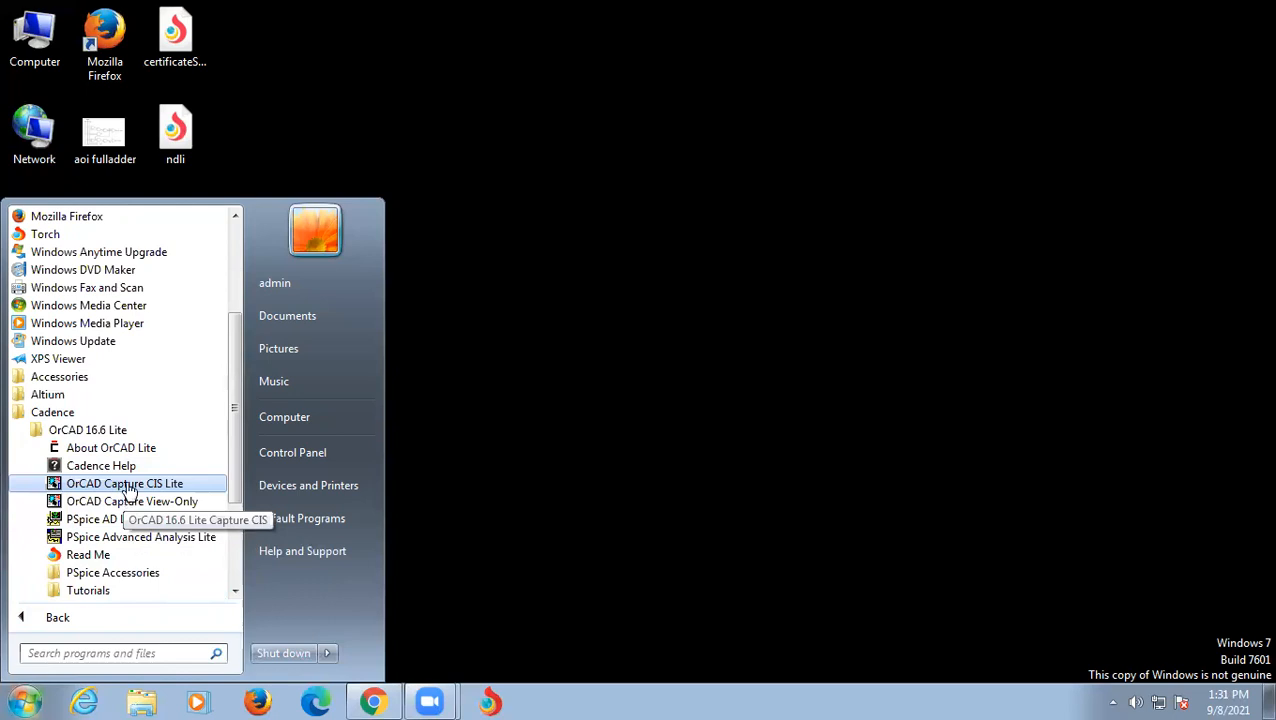
click(129, 484)
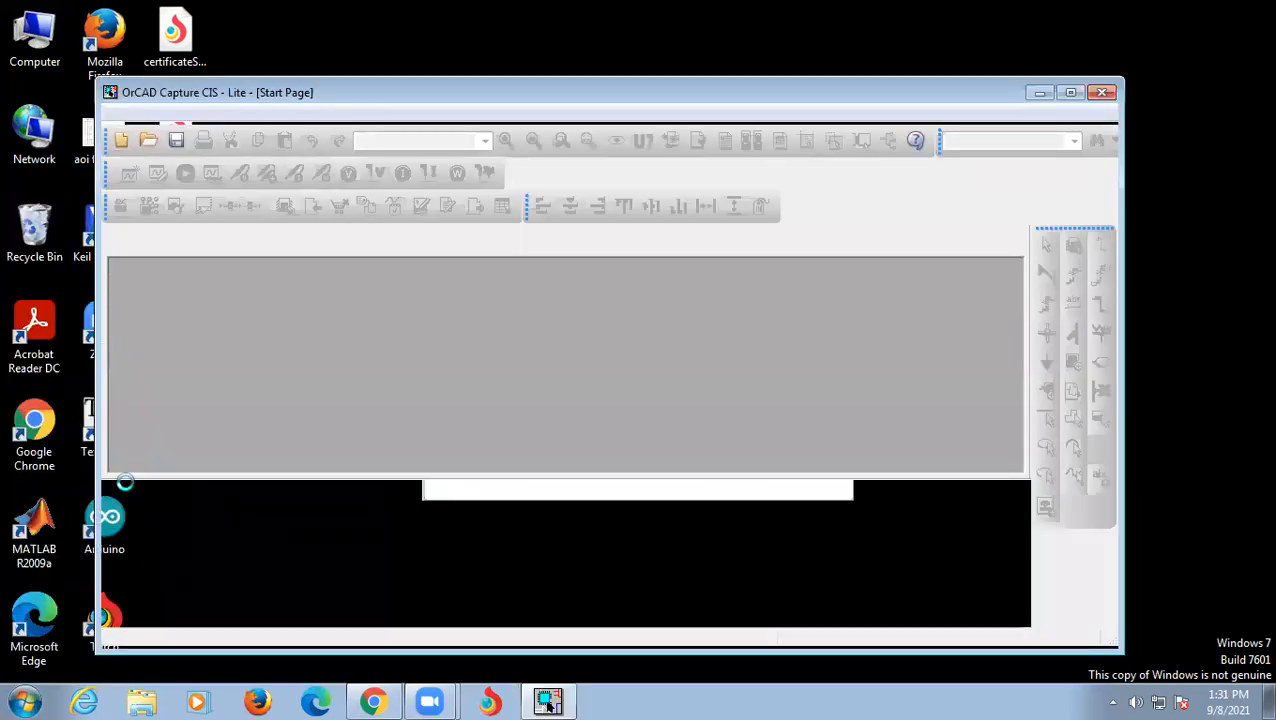
click(1071, 92)
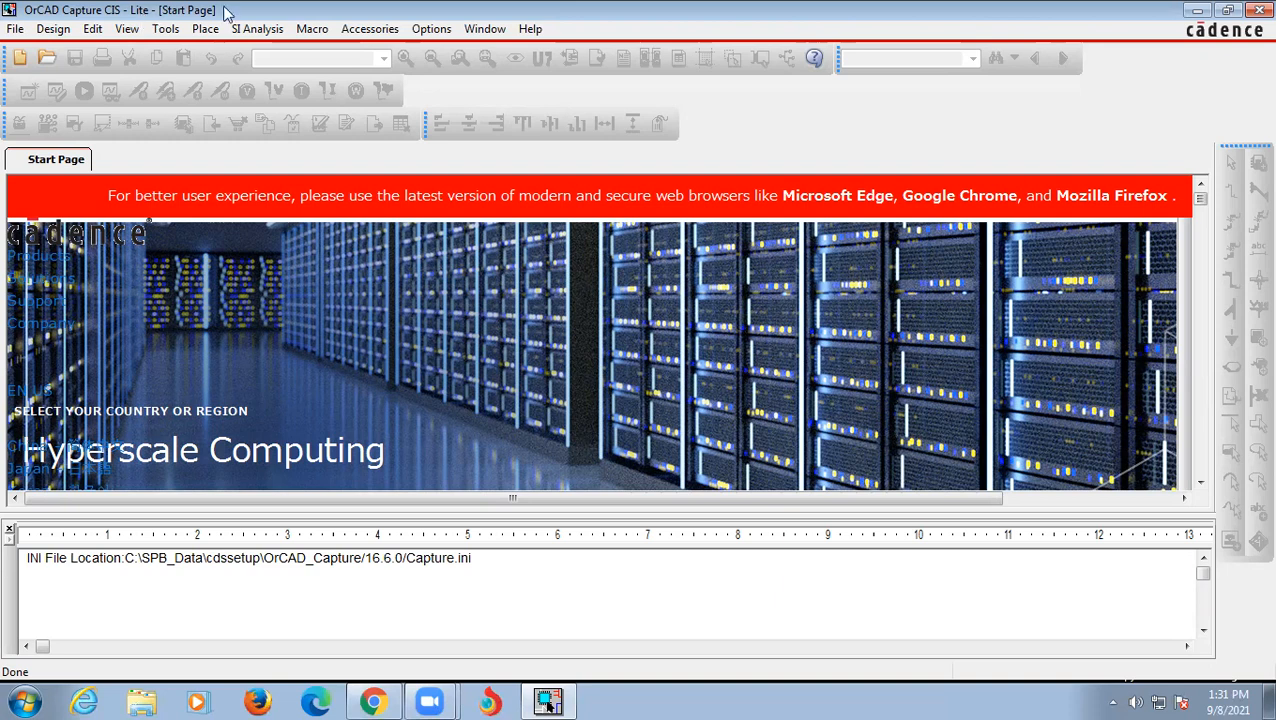
click(622, 609)
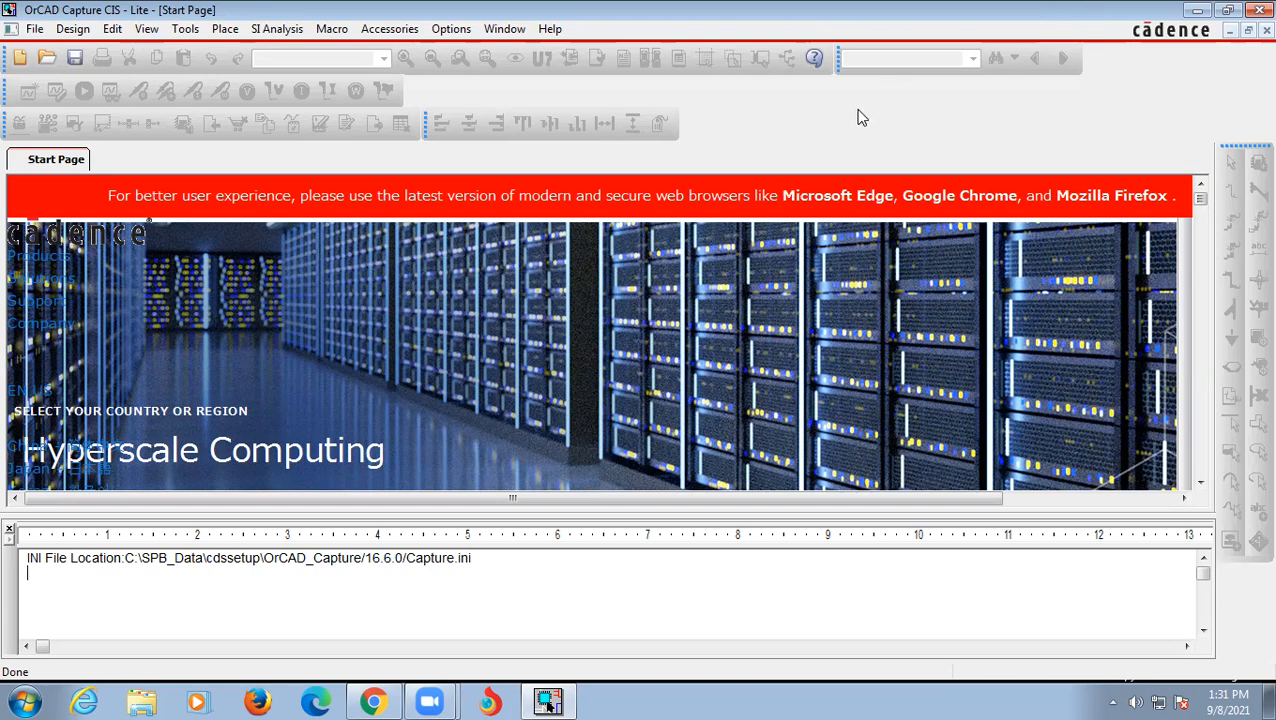
click(35, 30)
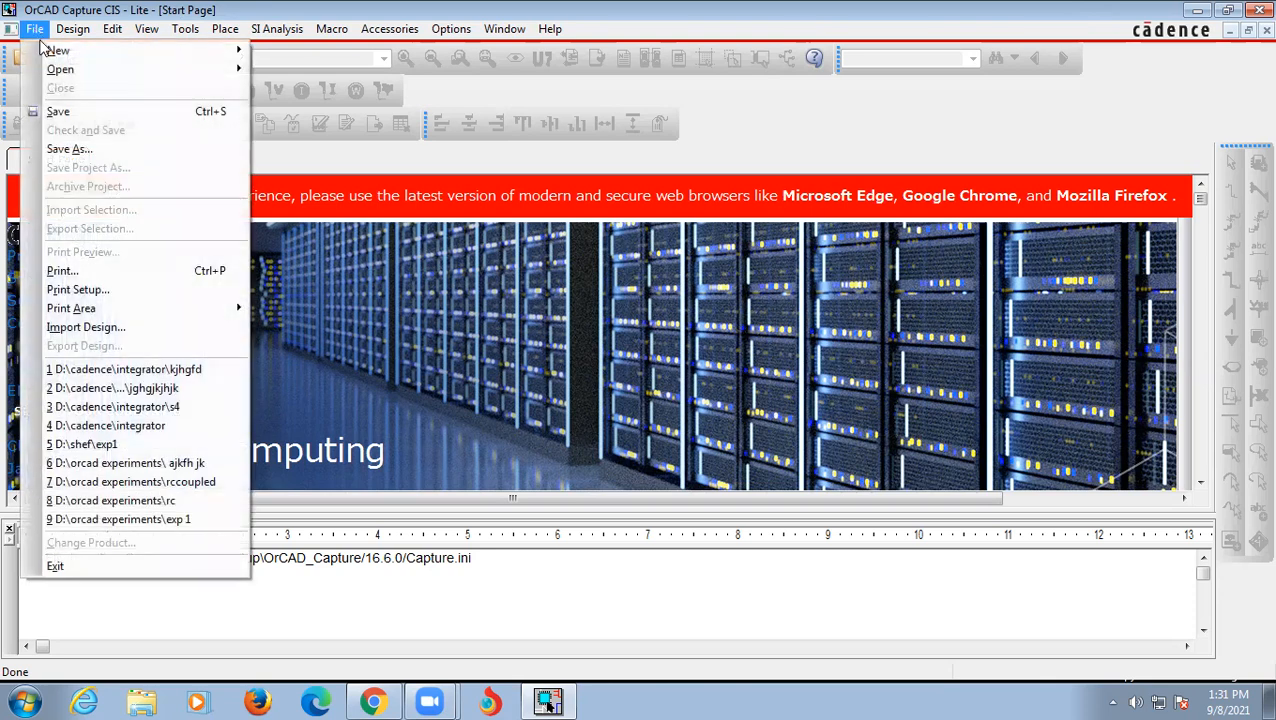
mouse_move(57, 51)
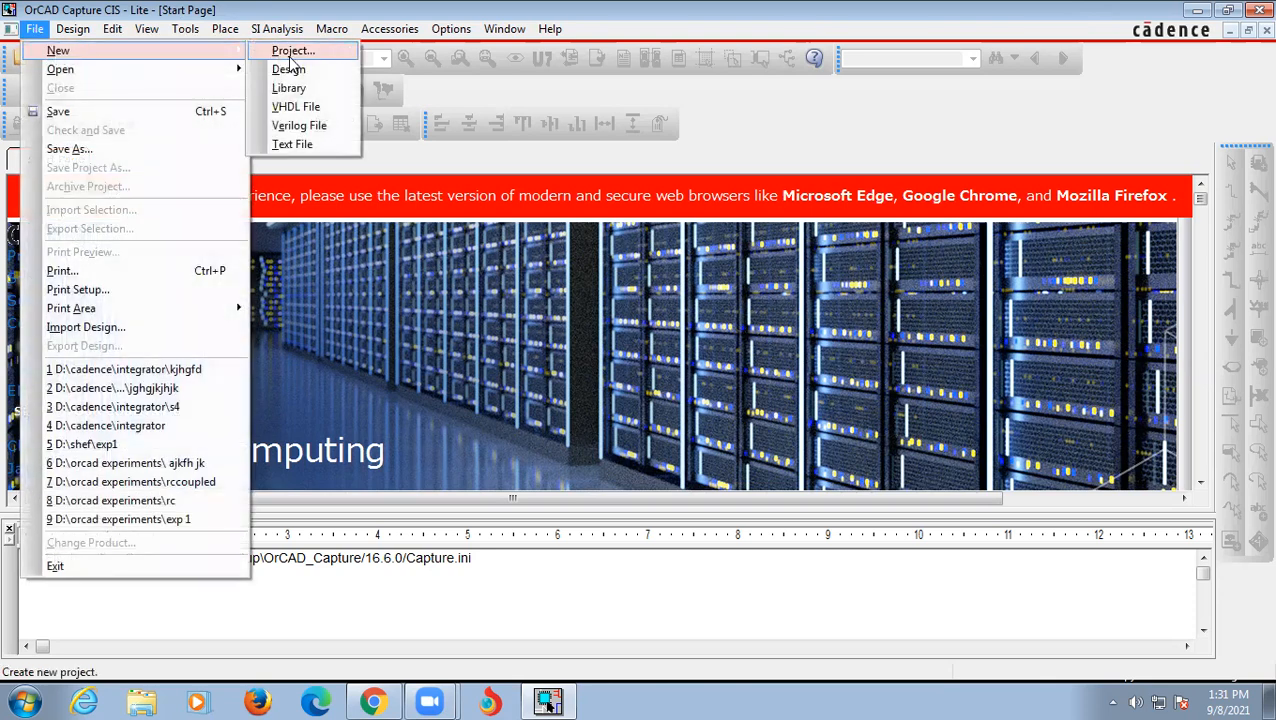
click(290, 52)
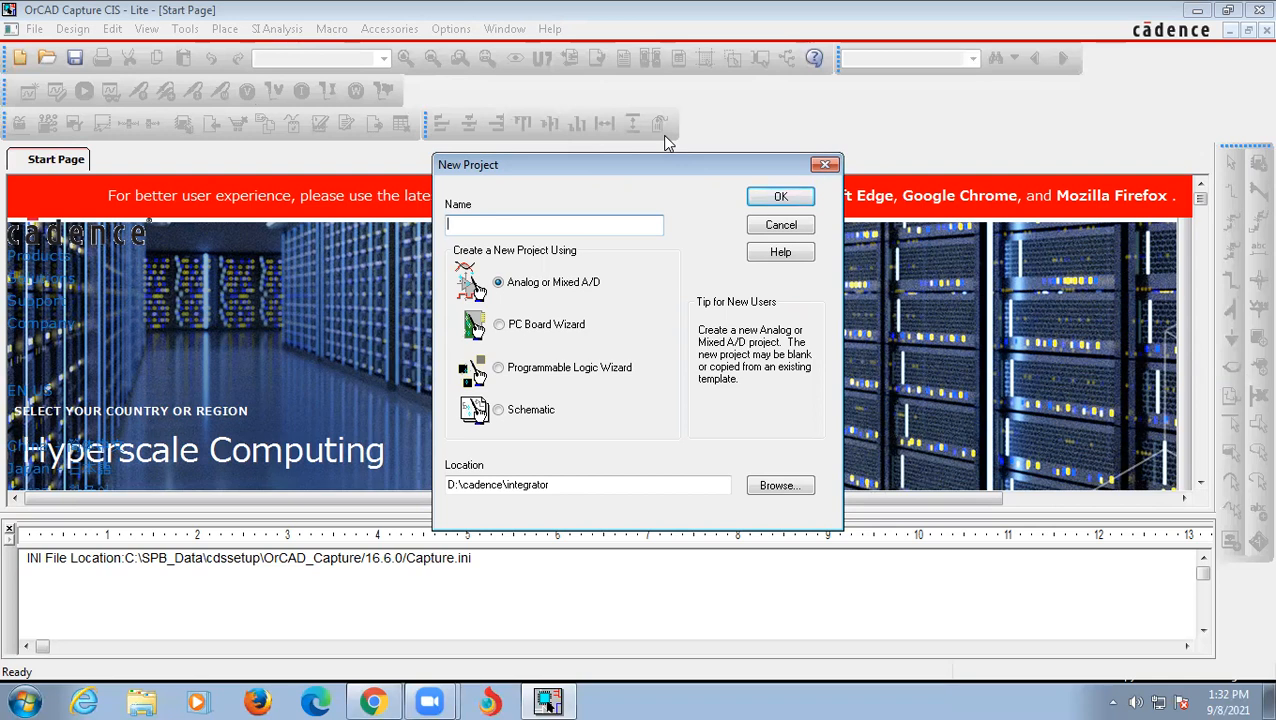
click(826, 164)
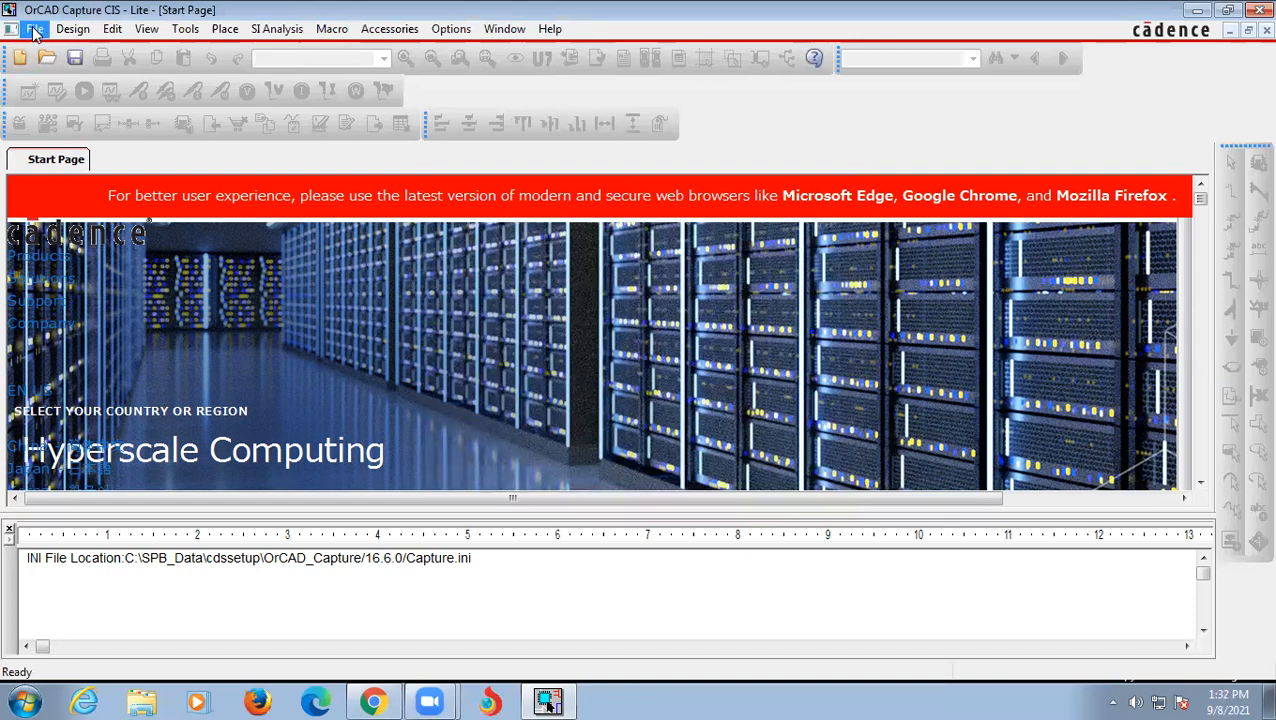
Switch to Windows Explorer and open the cadence folder on Local Disk (D:).
click(145, 700)
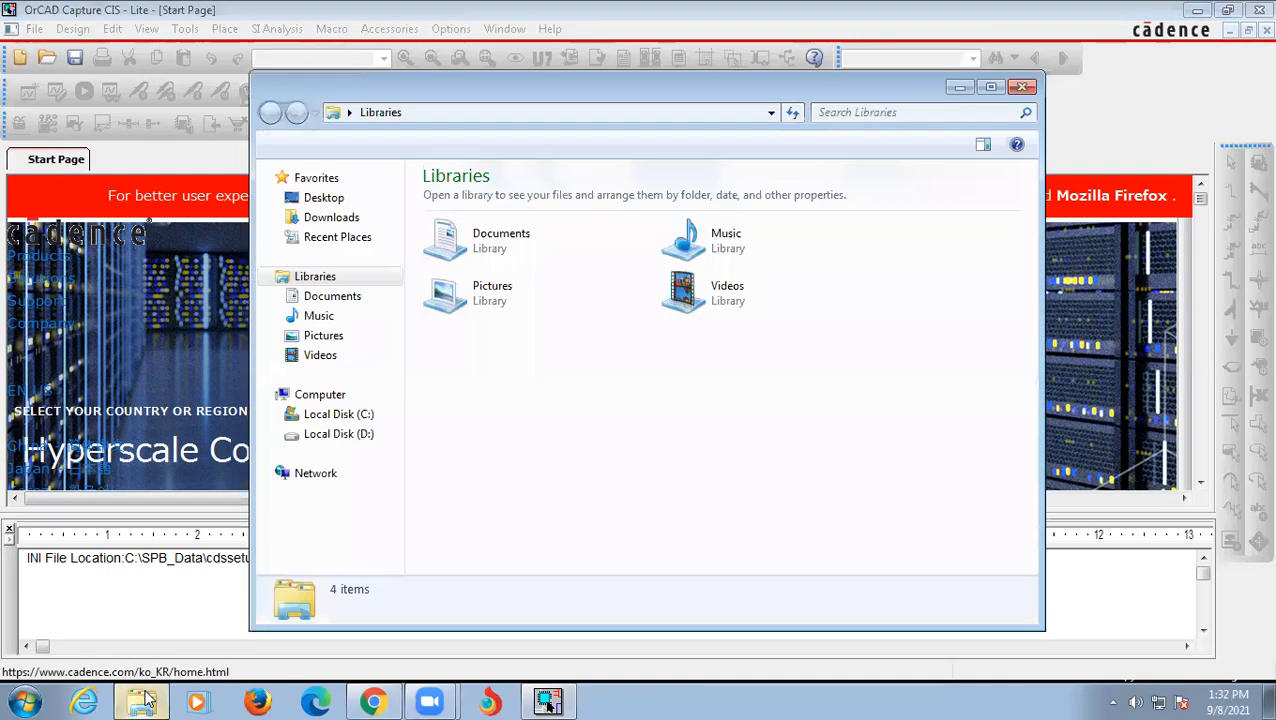
click(340, 395)
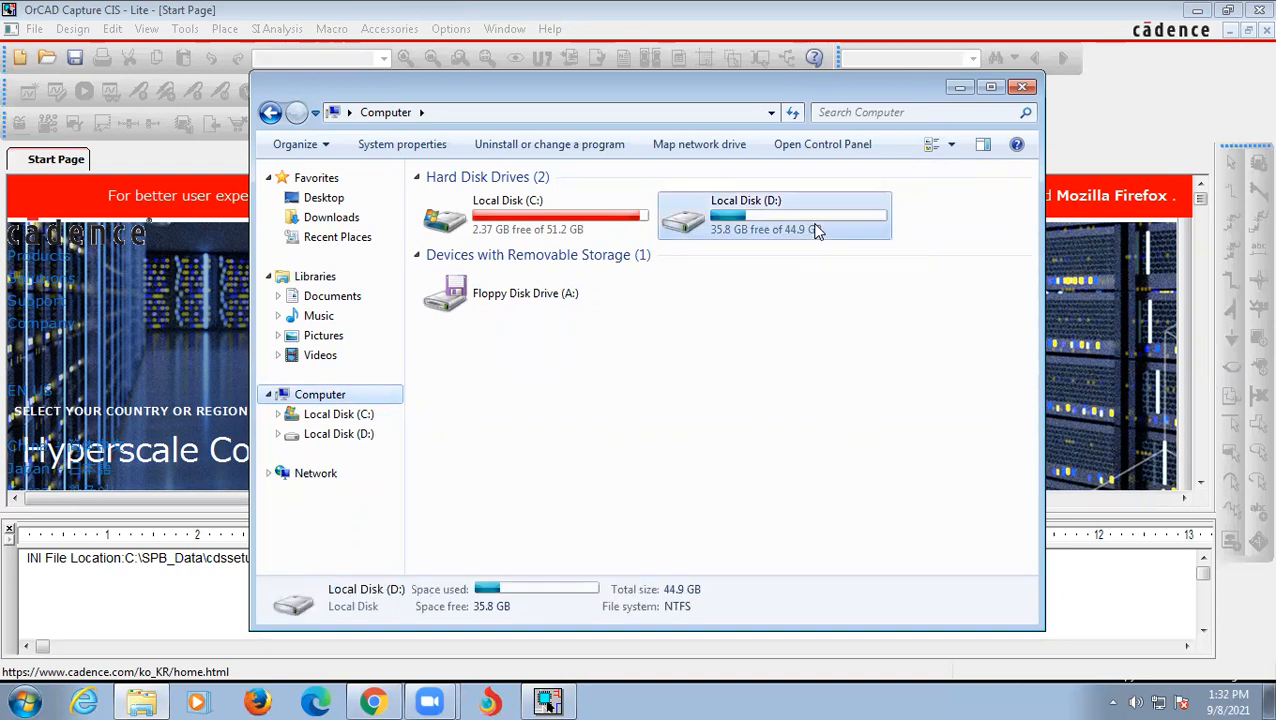
double_click(815, 230)
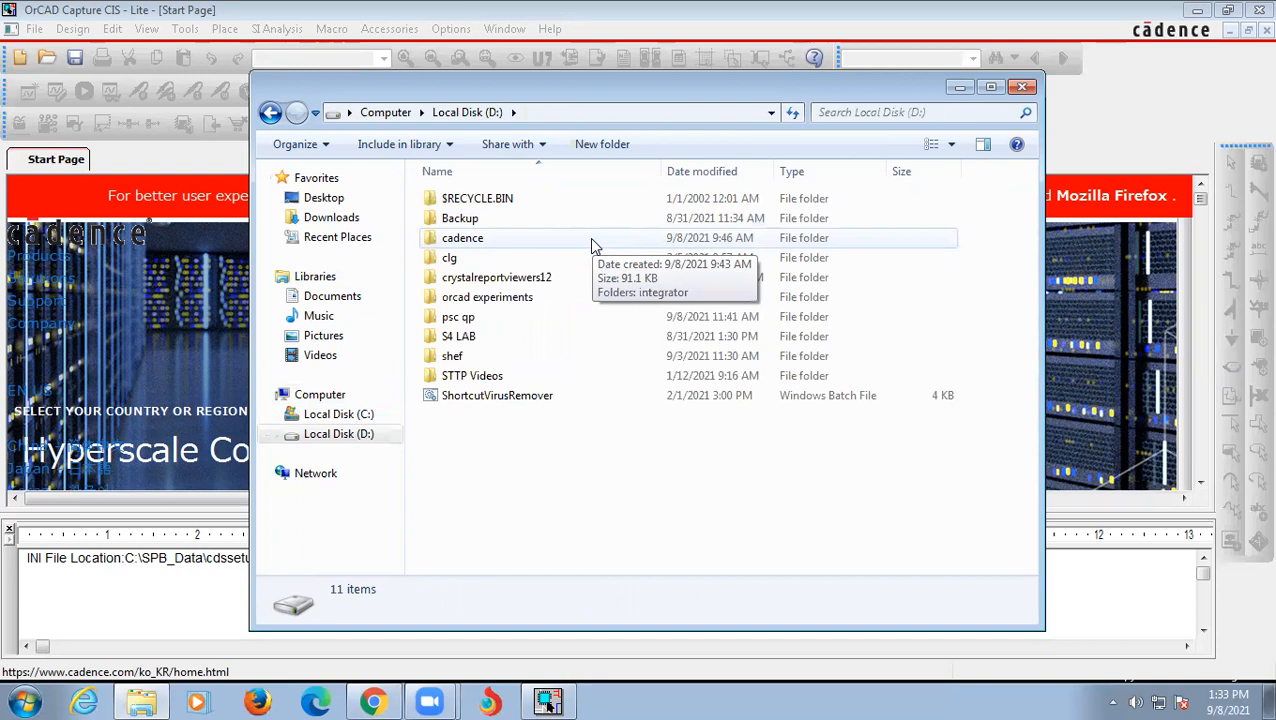
double_click(488, 243)
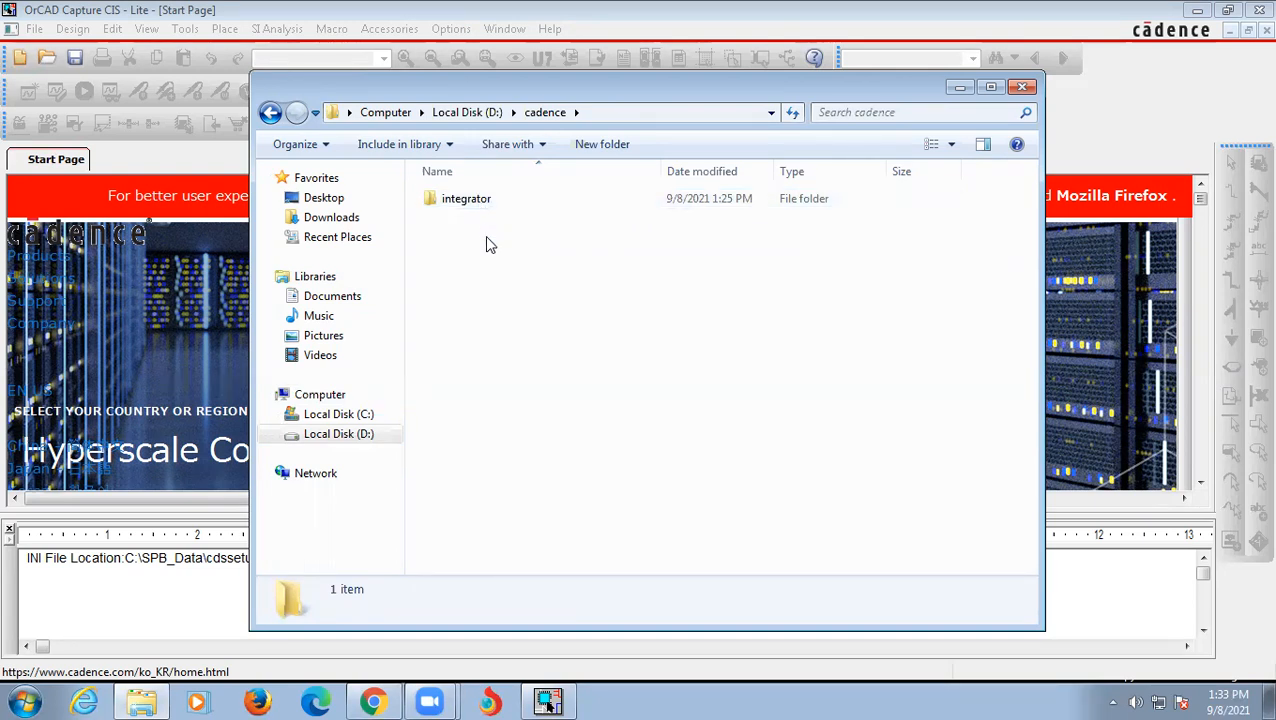
Create a folder with the default name inside D:\cadence, then close the file browser window.
click(360, 433)
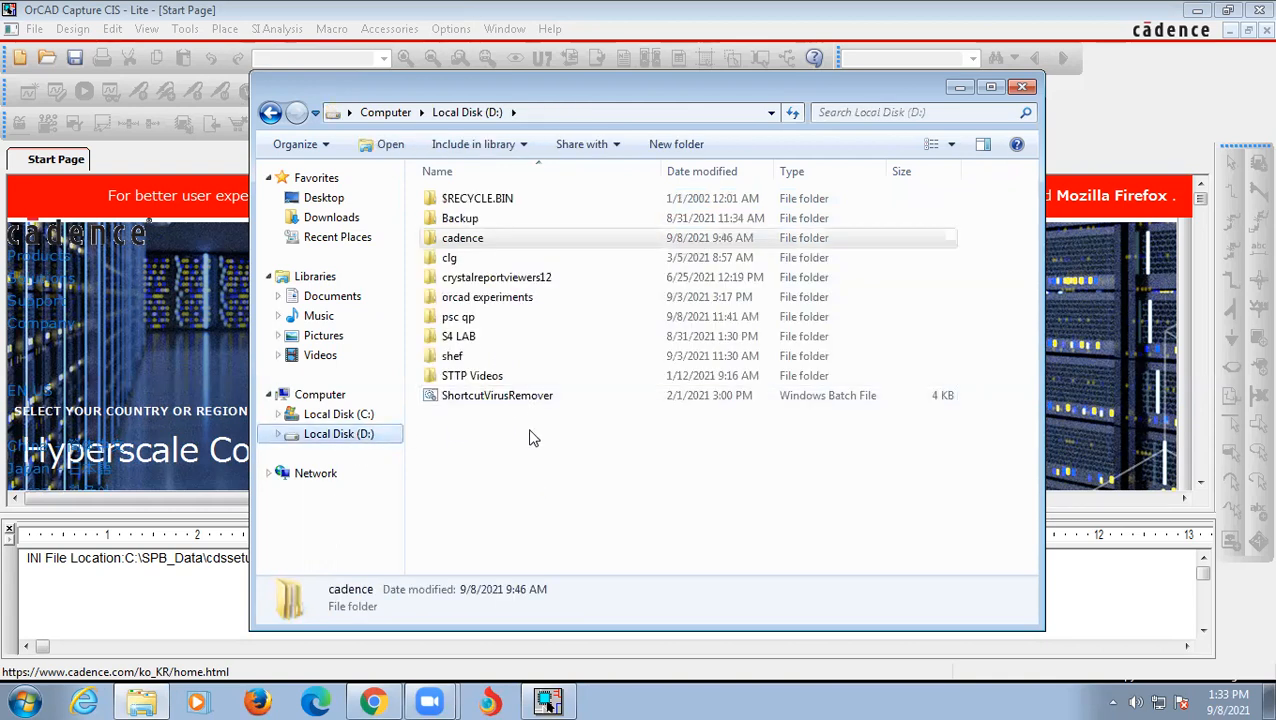
double_click(535, 244)
right_click(518, 277)
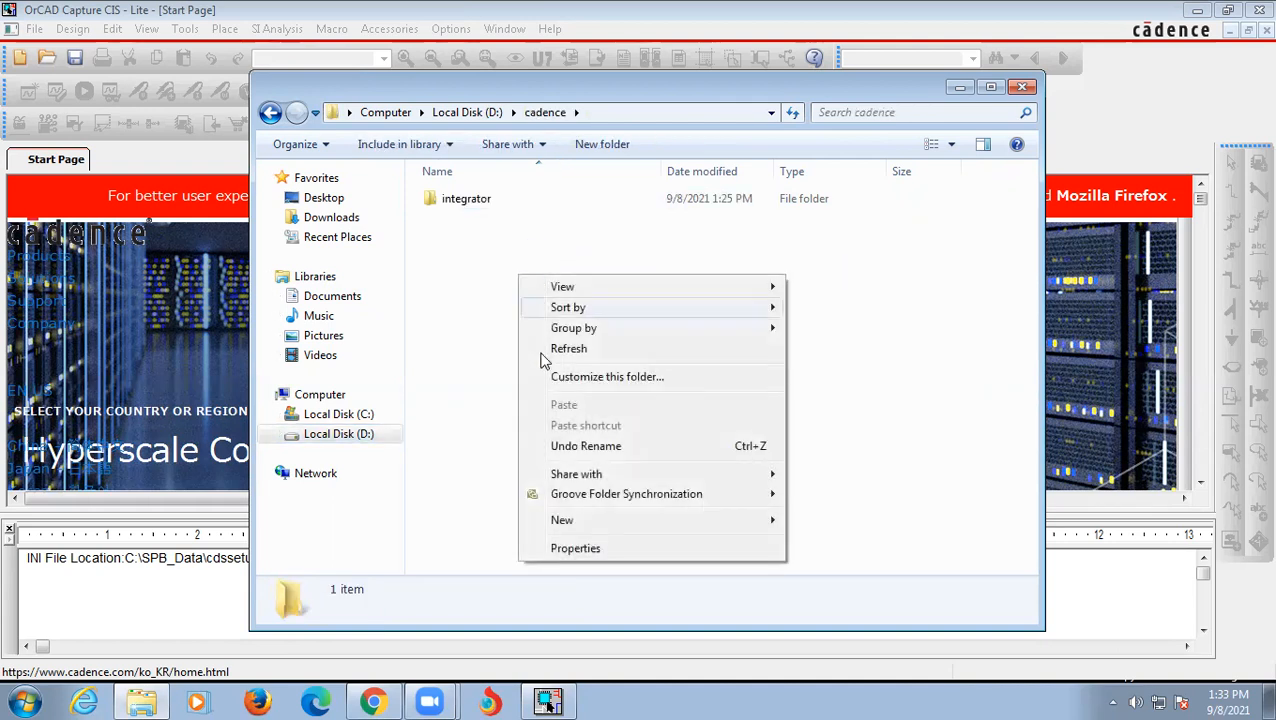
mouse_move(572, 520)
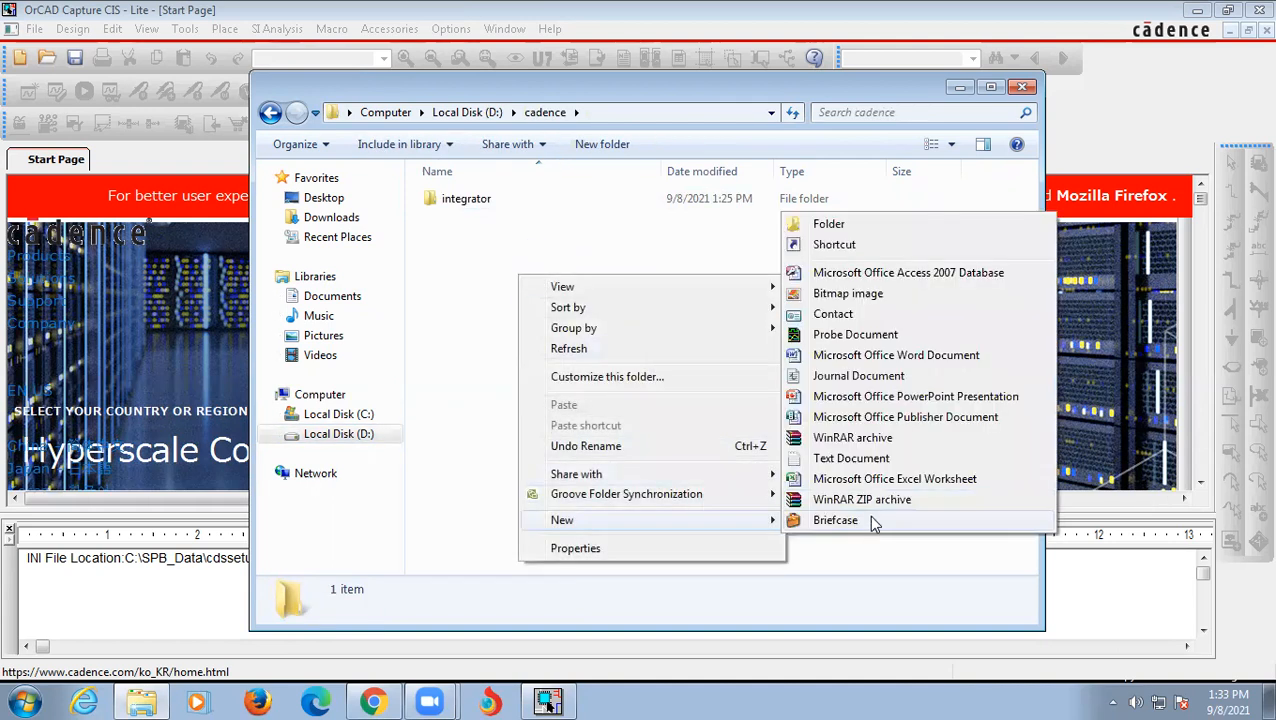
click(836, 224)
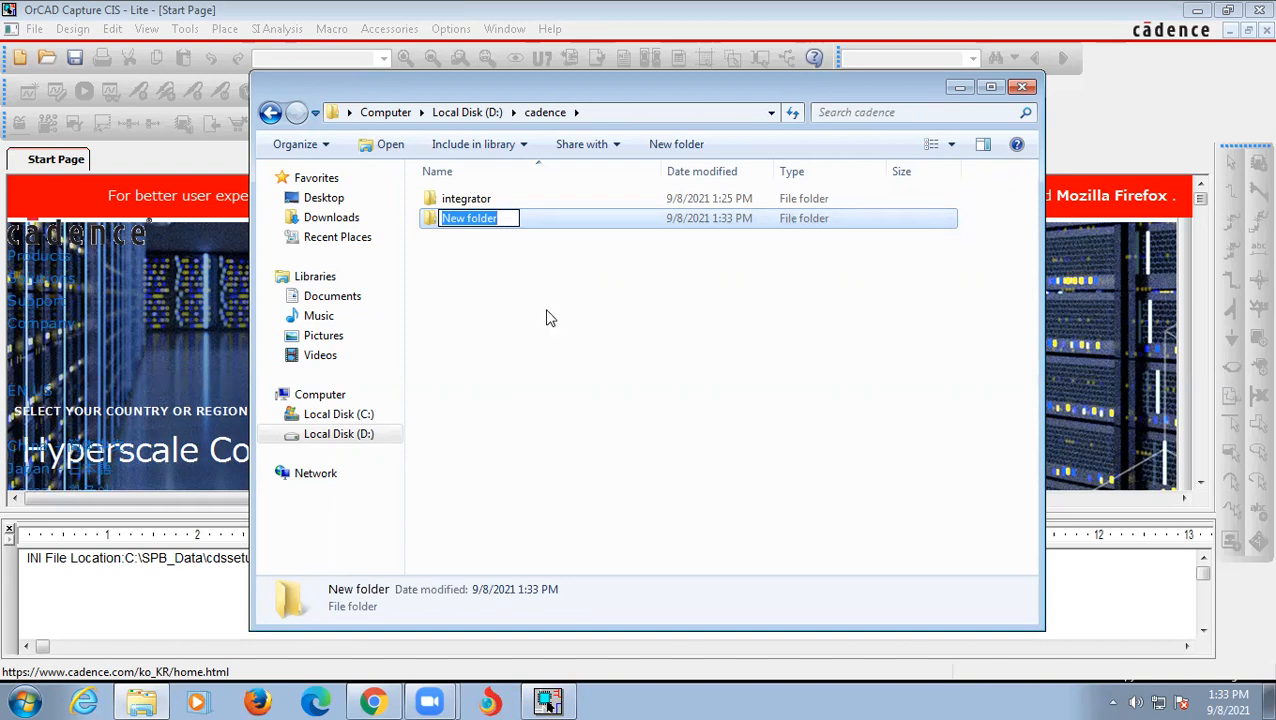
click(557, 340)
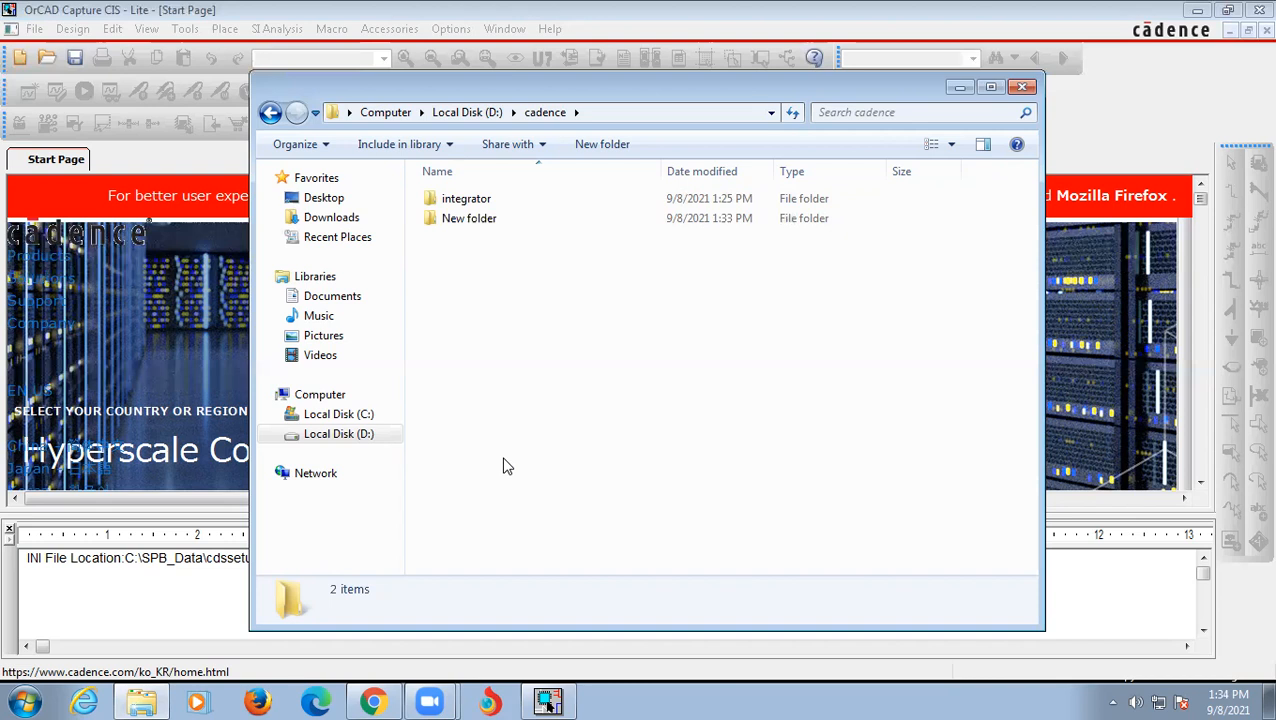
click(519, 205)
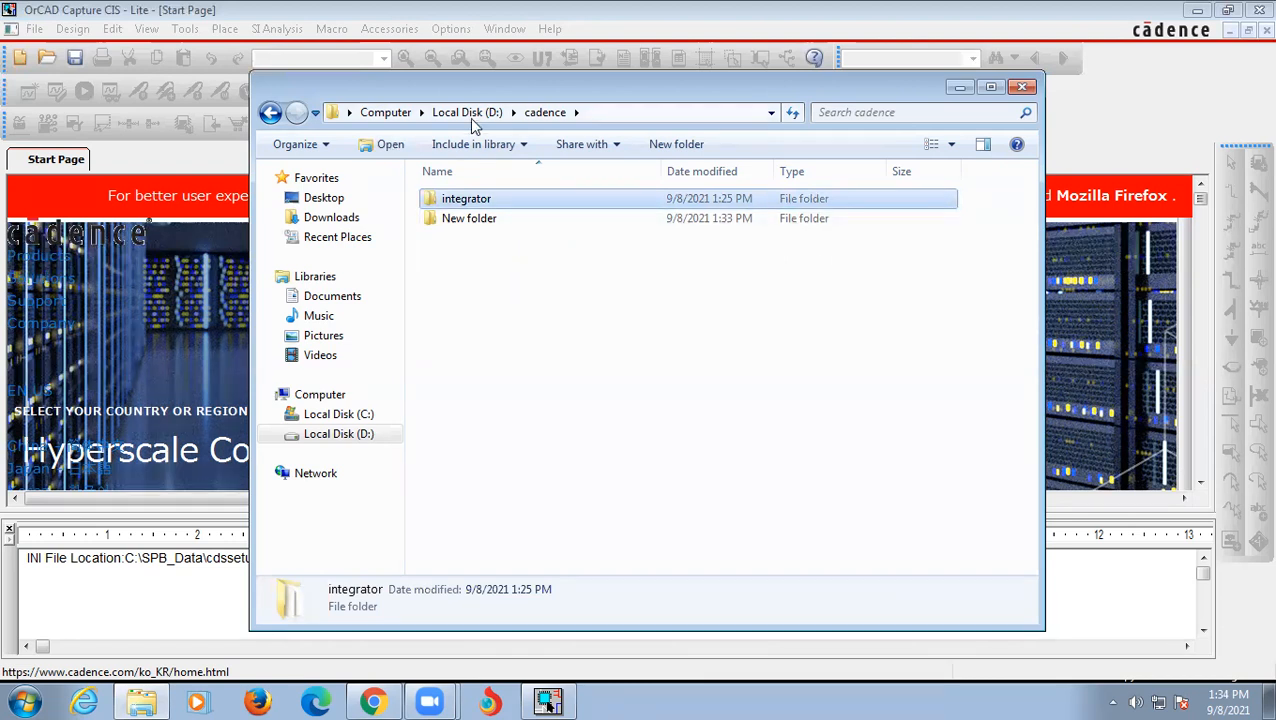
click(1022, 86)
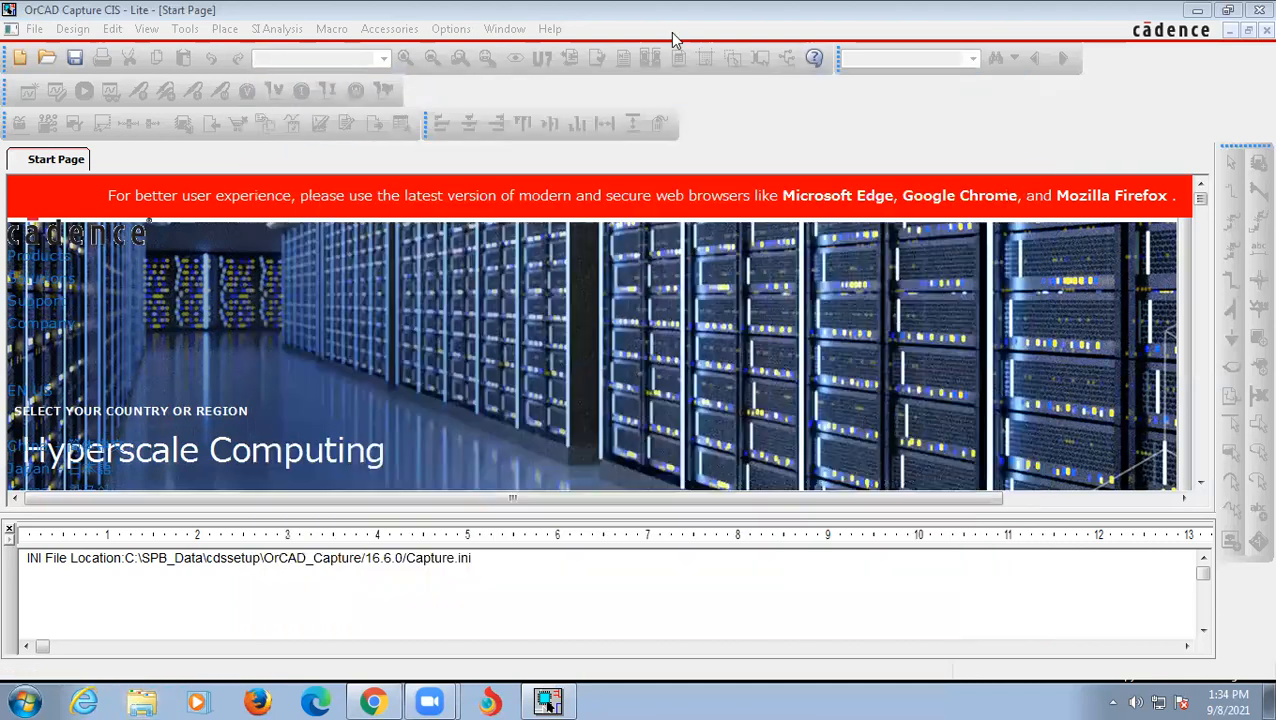
Create a blank Analog or Mixed A/D project named integrator in D:\cadence\integrator.
click(36, 29)
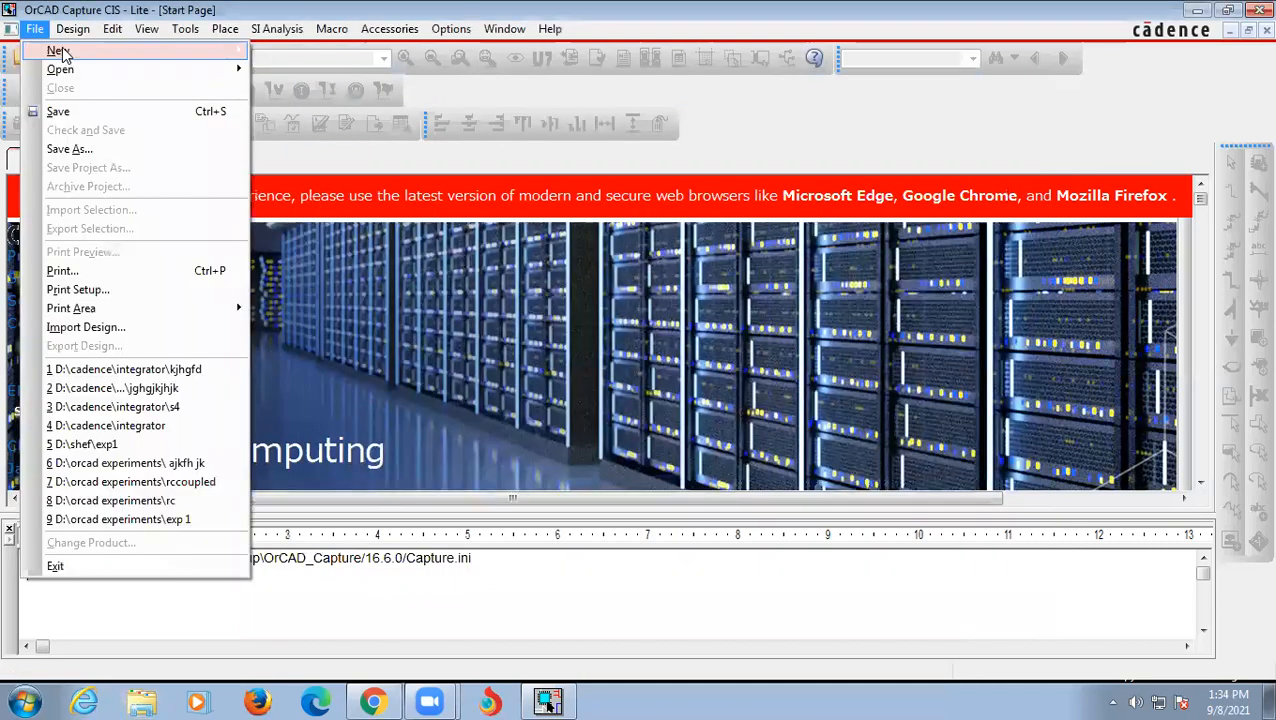
mouse_move(63, 55)
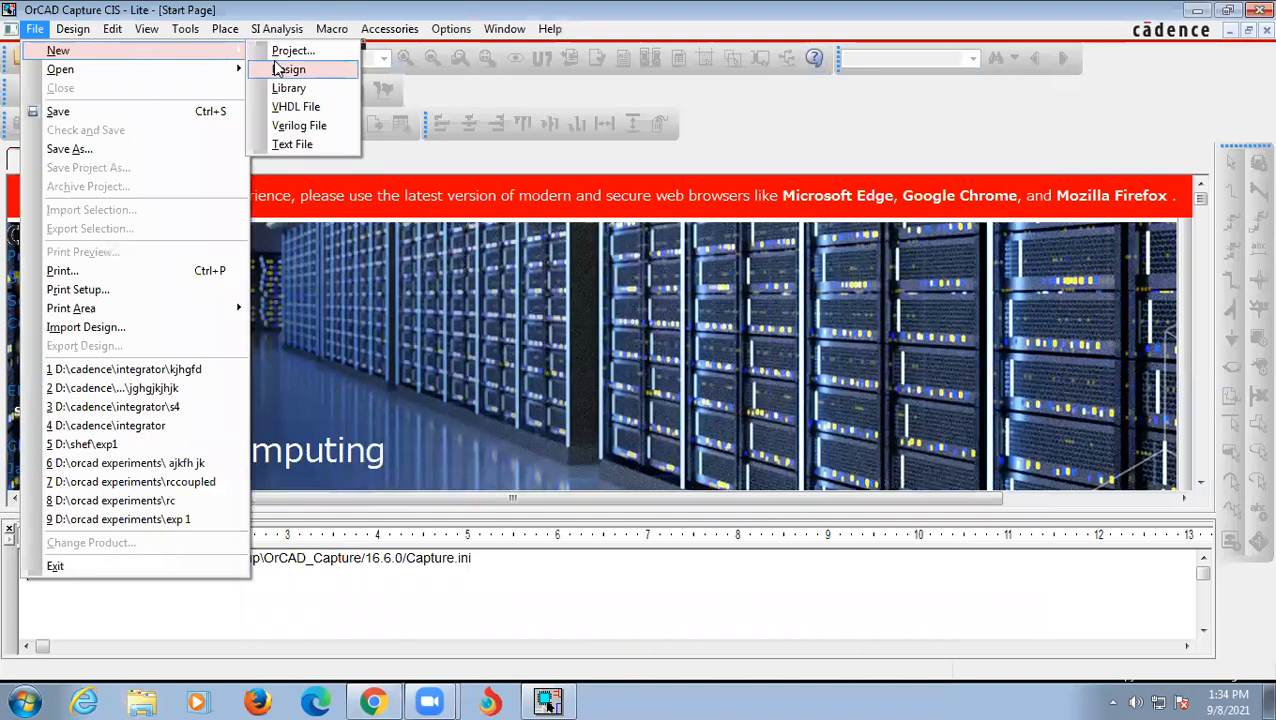
click(305, 51)
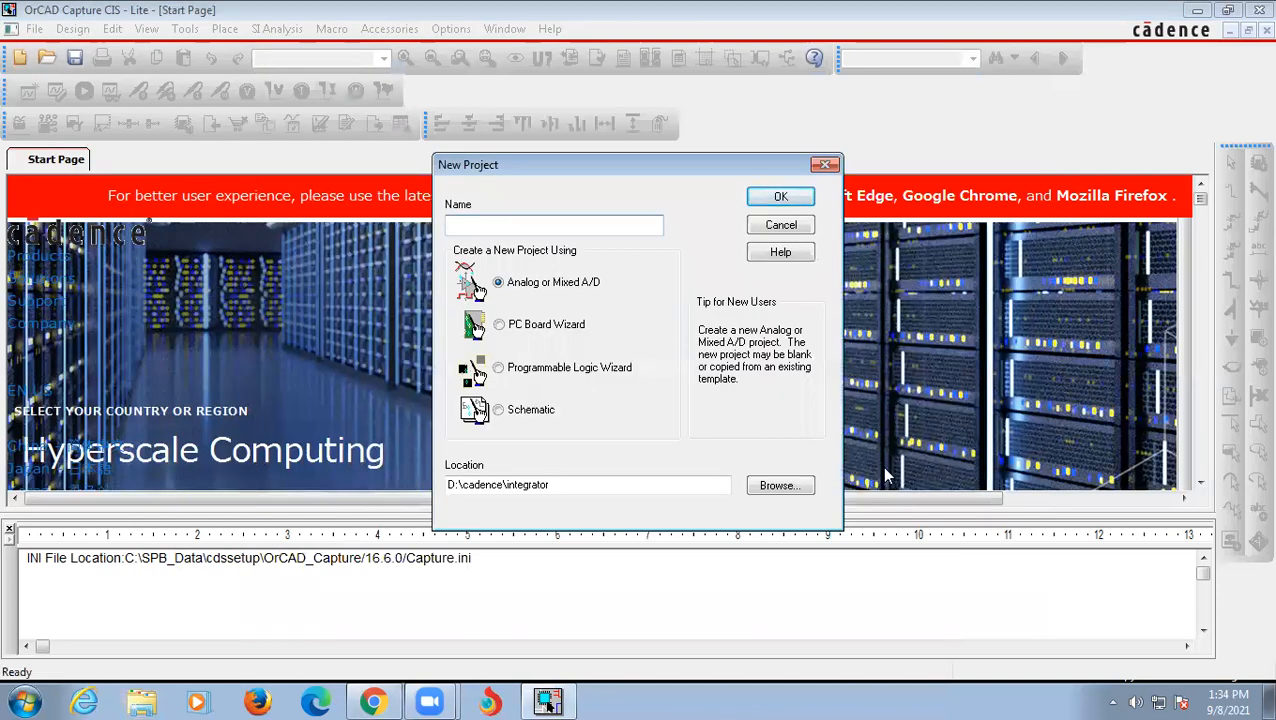
text(tegrator)
click(782, 198)
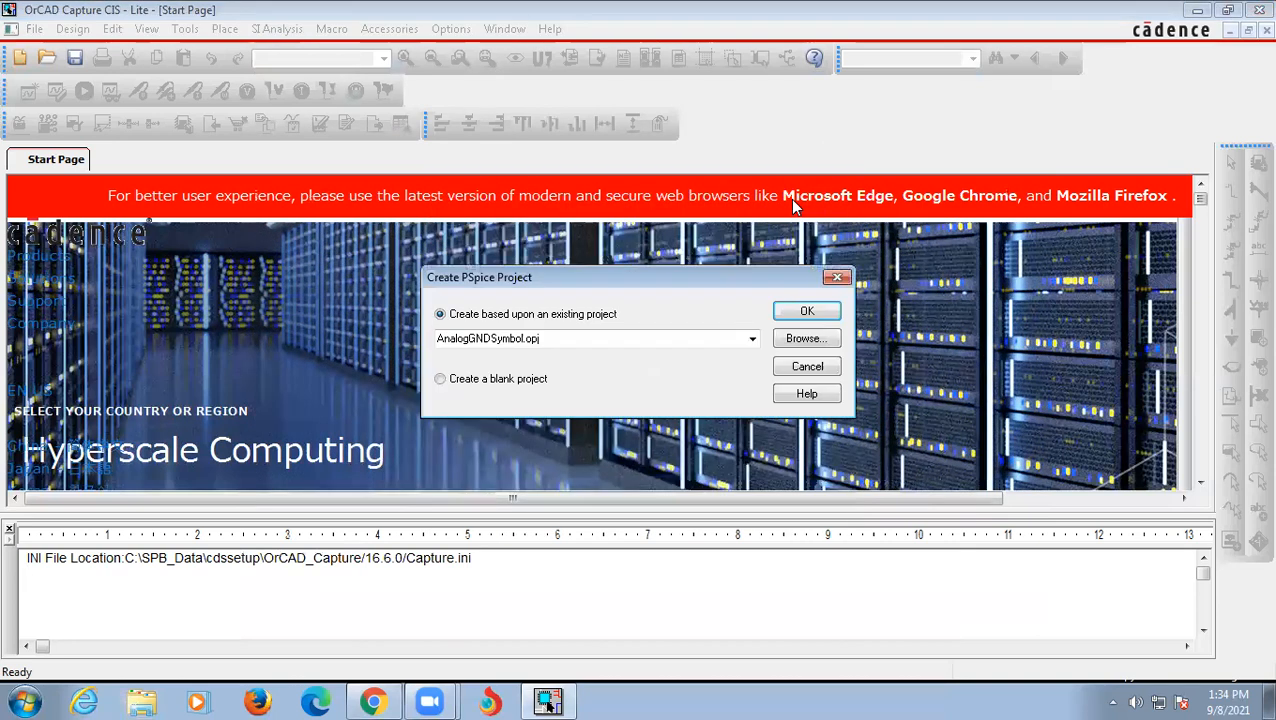
click(527, 386)
click(808, 312)
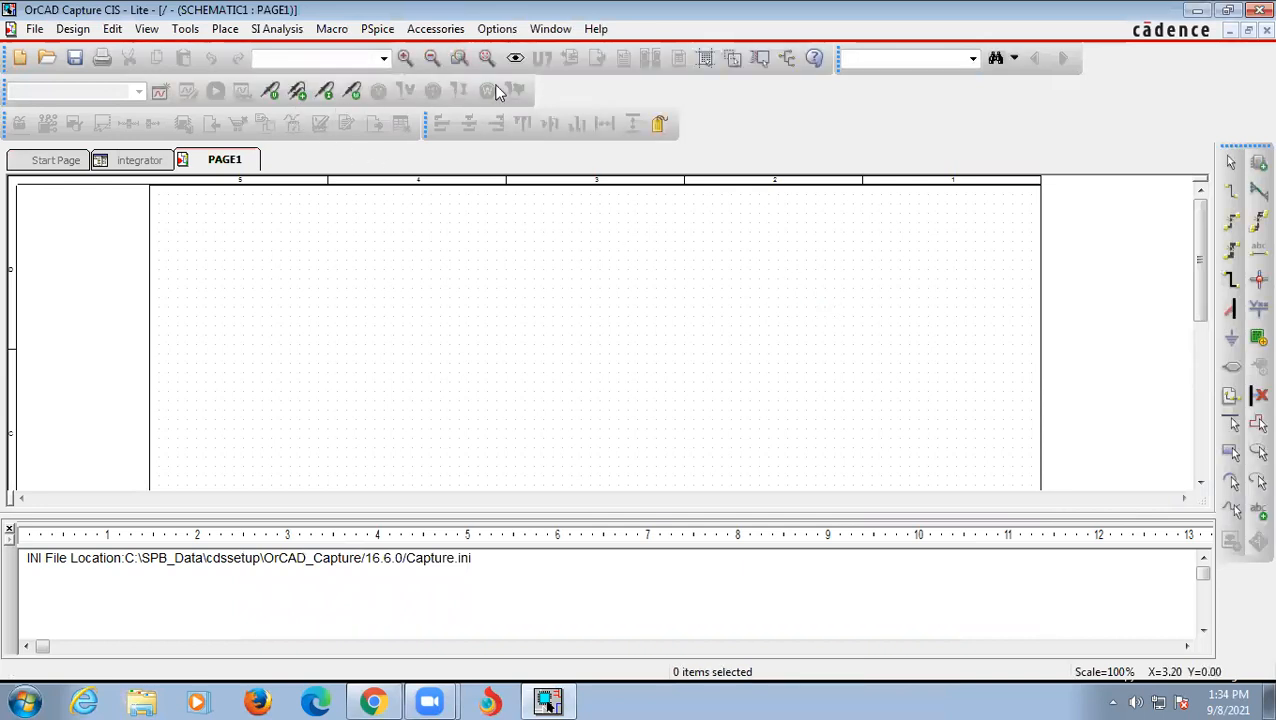
Dock the vertical drawing toolbar horizontally in the same row as the PSpice simulation toolbar.
mouse_move(1245, 147)
mouse_down()
mouse_move(948, 157)
mouse_move(703, 220)
mouse_move(574, 112)
mouse_move(590, 88)
mouse_move(575, 90)
mouse_up()
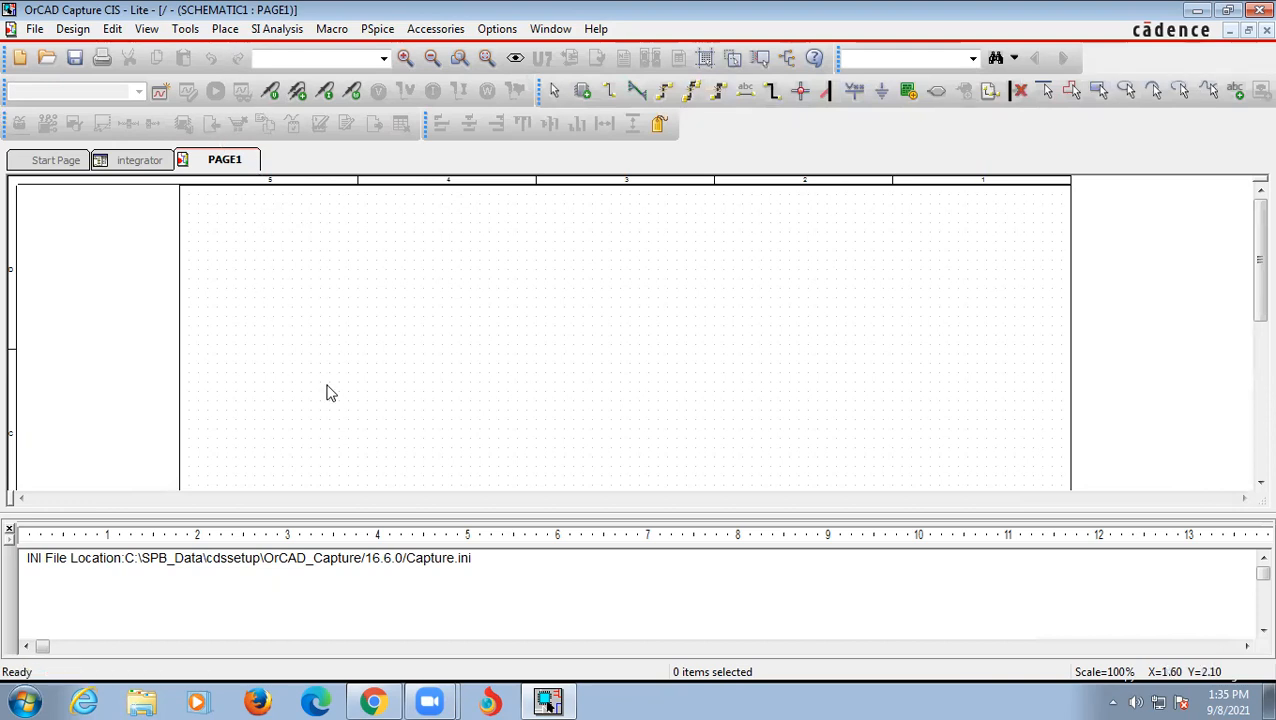
right_click(780, 216)
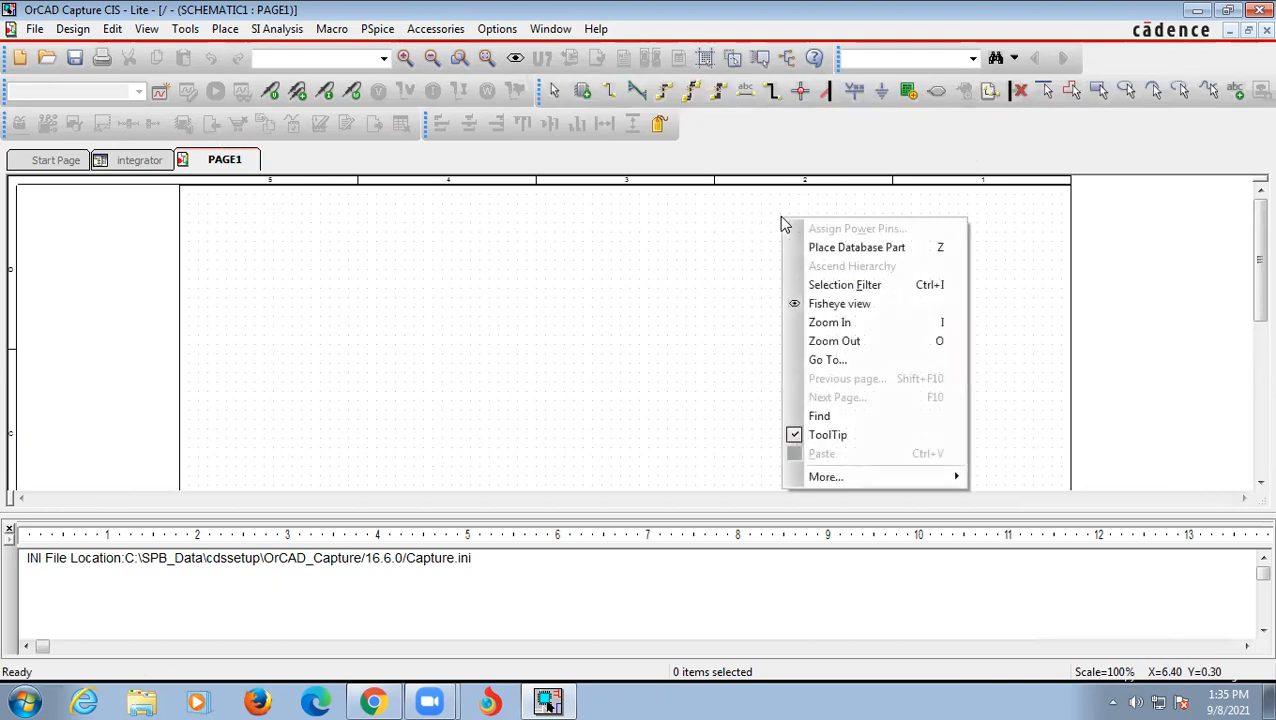
click(686, 309)
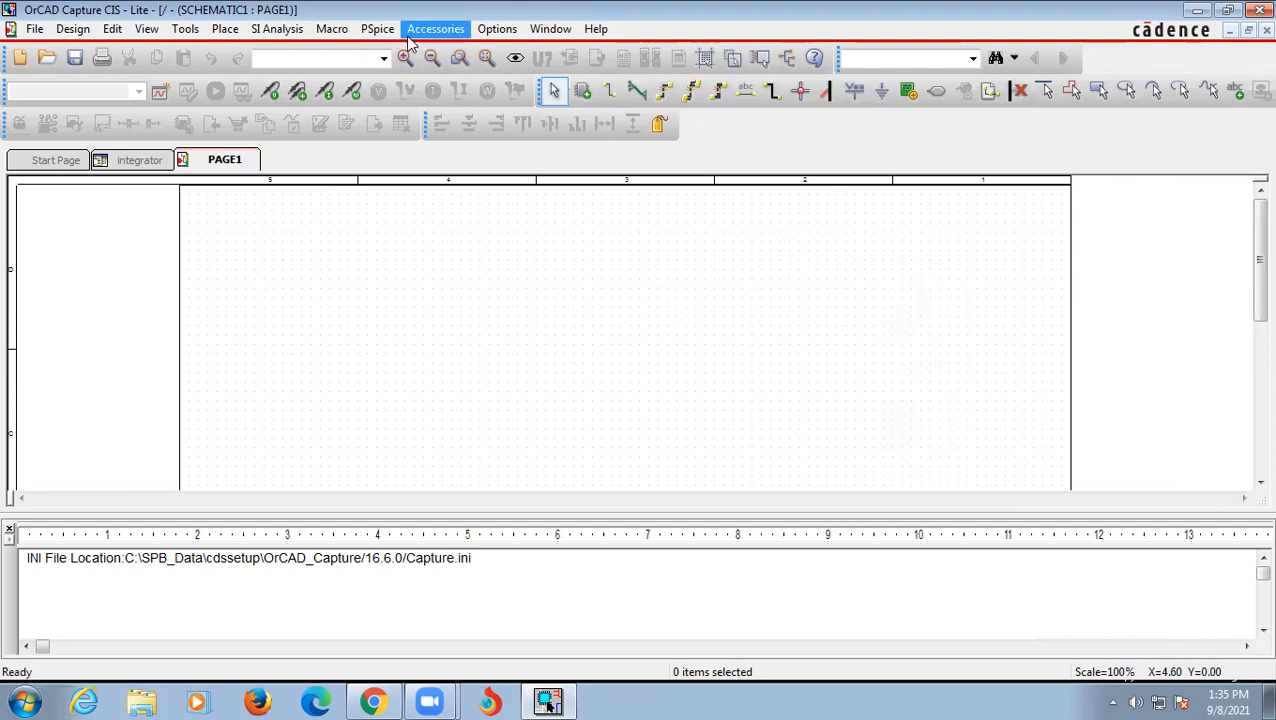
Place five PSpice resistors at separate spots in the upper part of the schematic page and end placement.
click(225, 28)
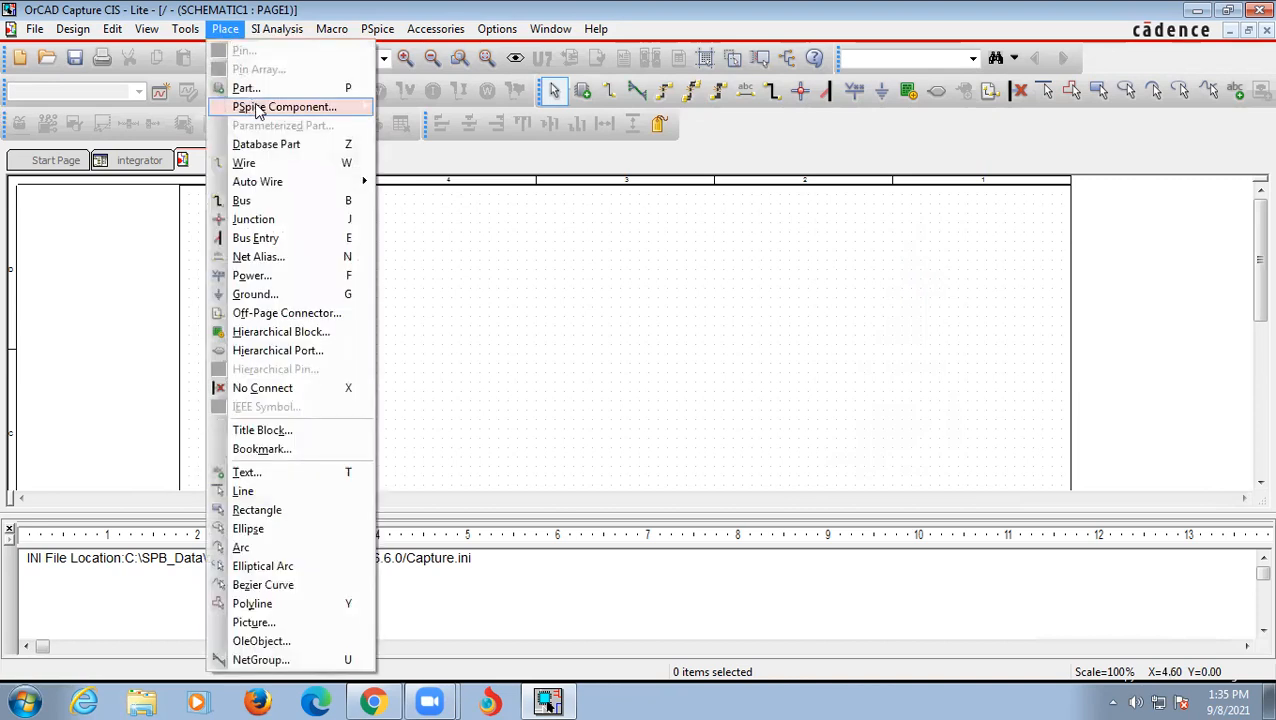
mouse_move(262, 108)
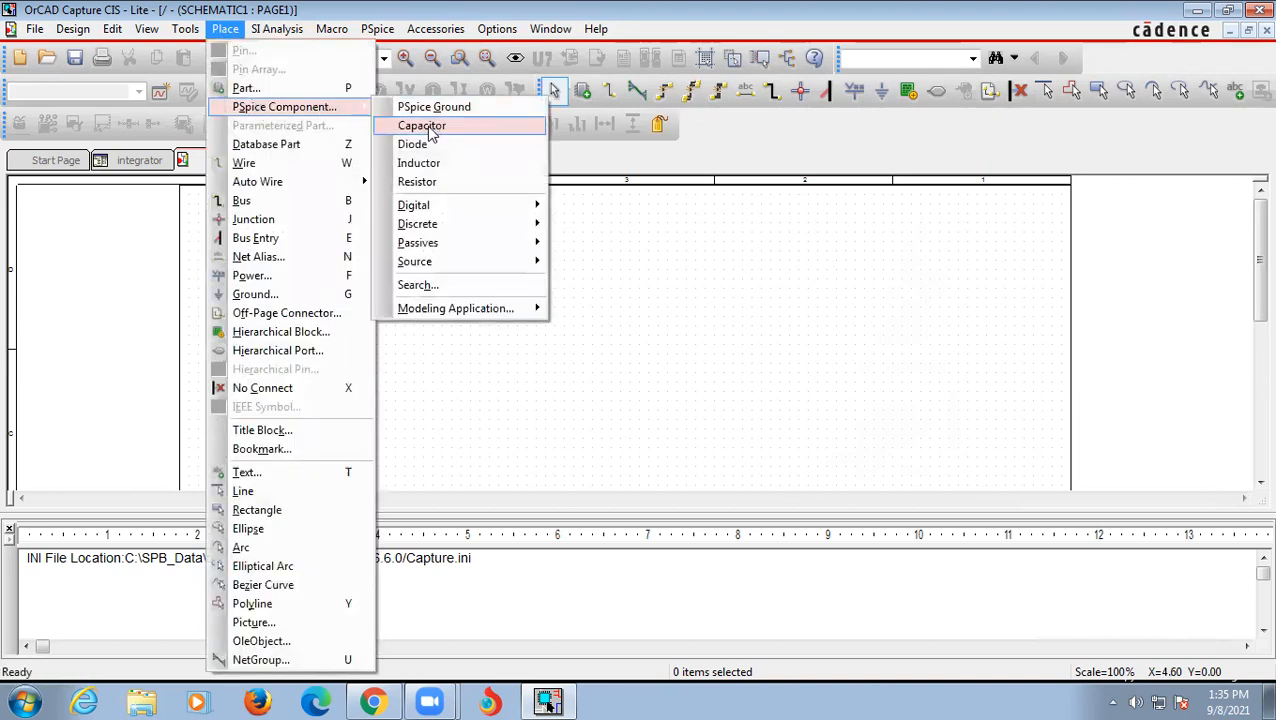
click(419, 182)
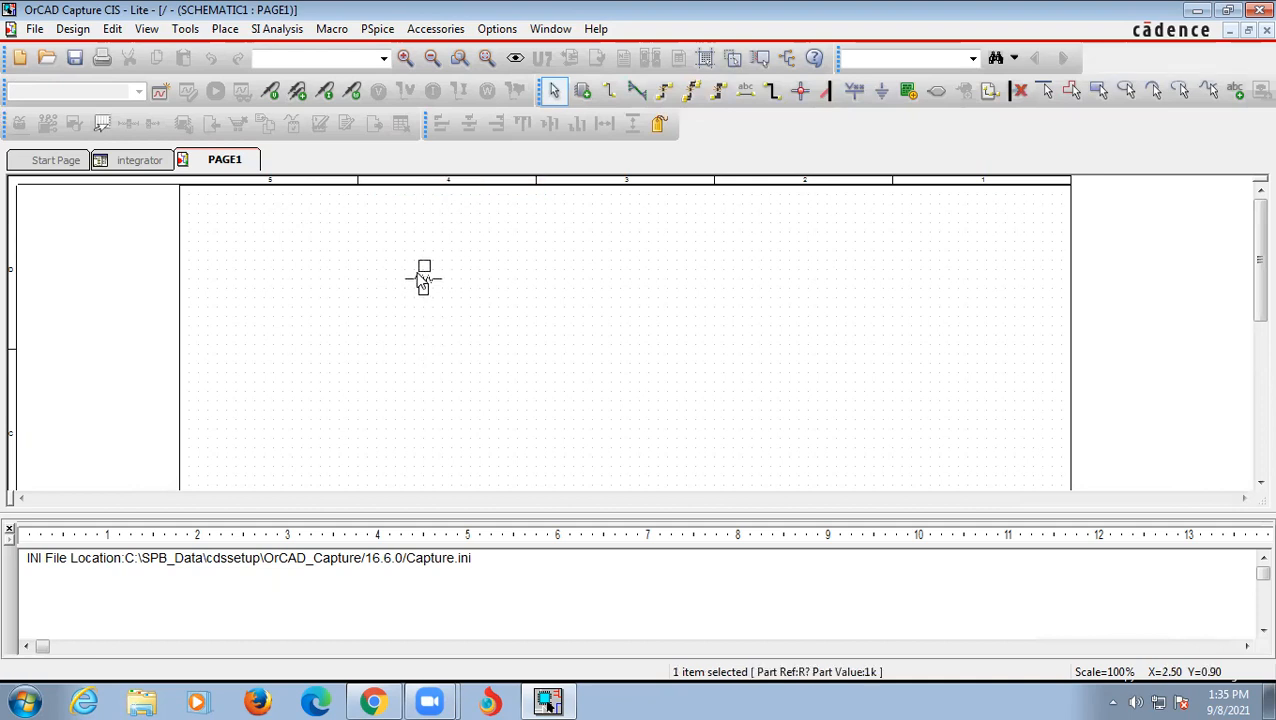
click(424, 278)
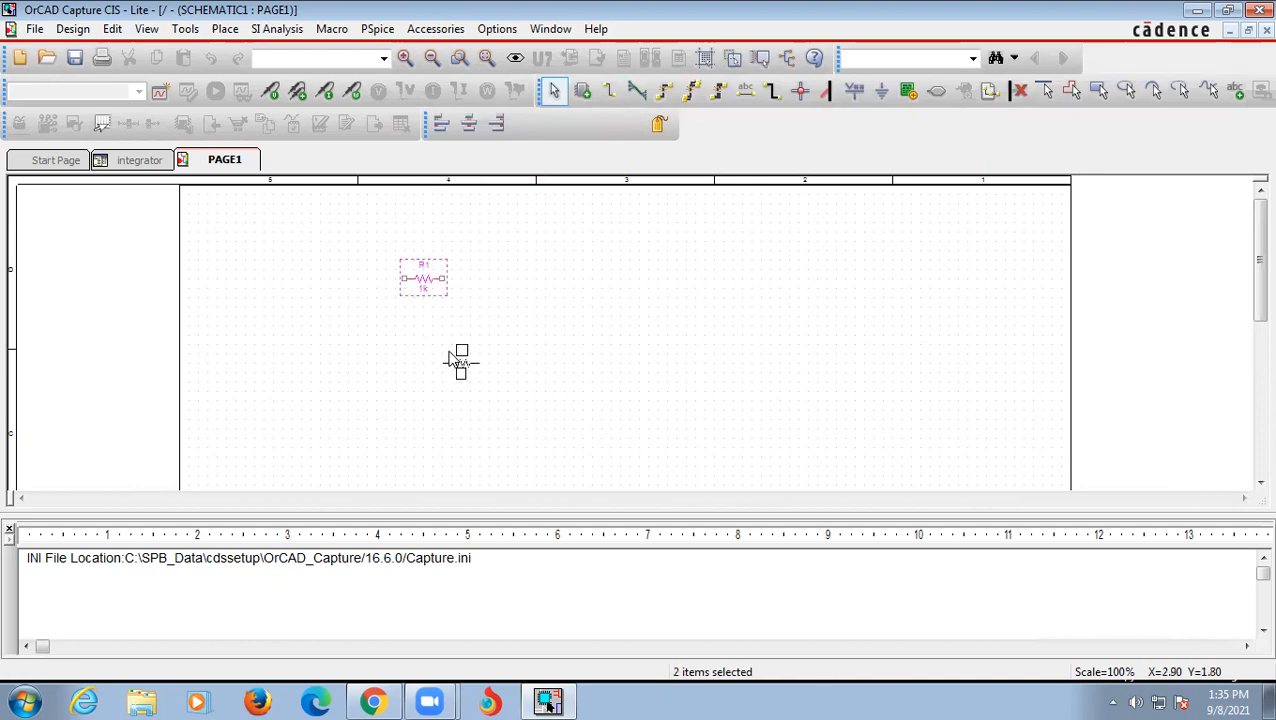
click(512, 318)
click(596, 290)
click(708, 337)
click(727, 290)
right_click(808, 372)
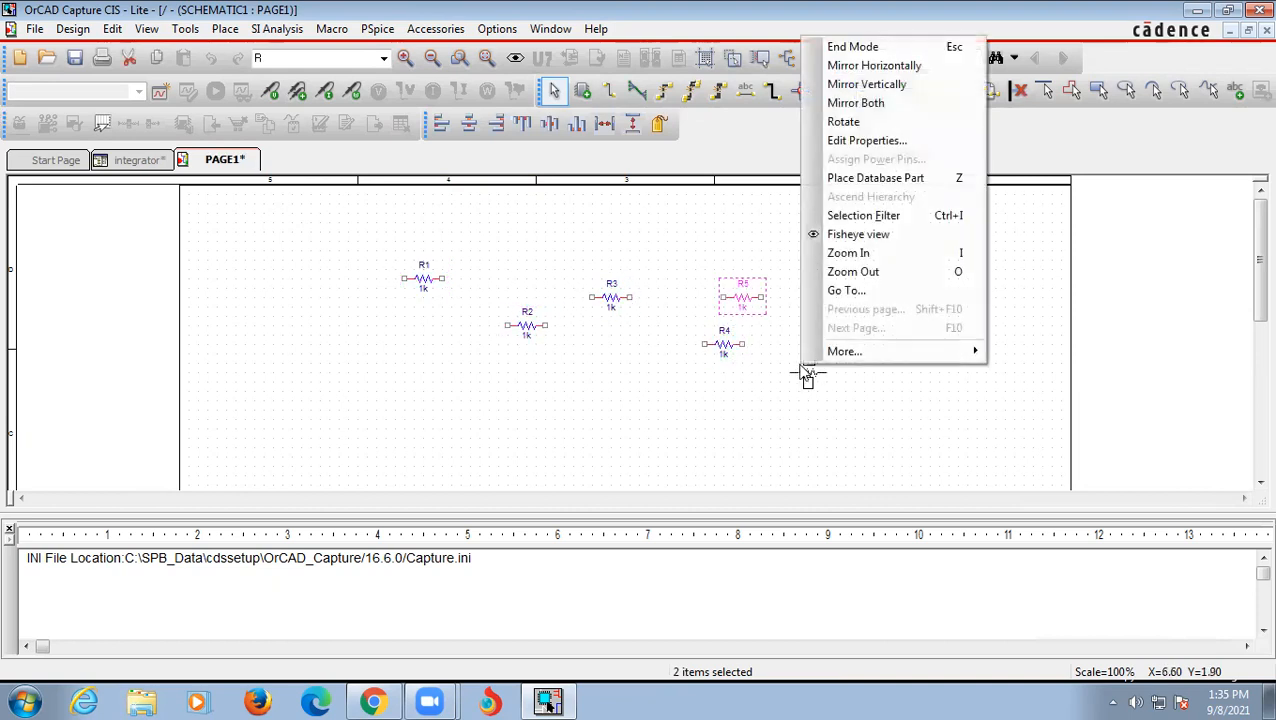
click(850, 46)
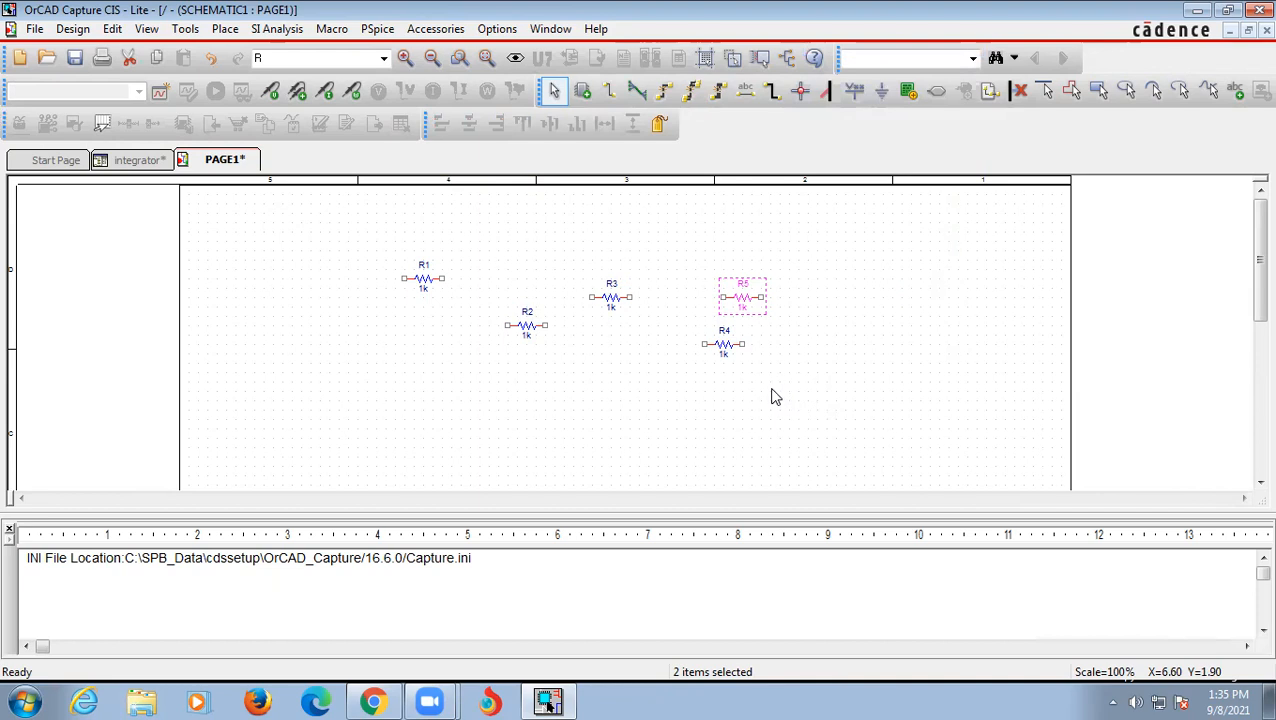
Delete all five resistors from the schematic page.
click(828, 380)
drag(834, 210, 391, 440)
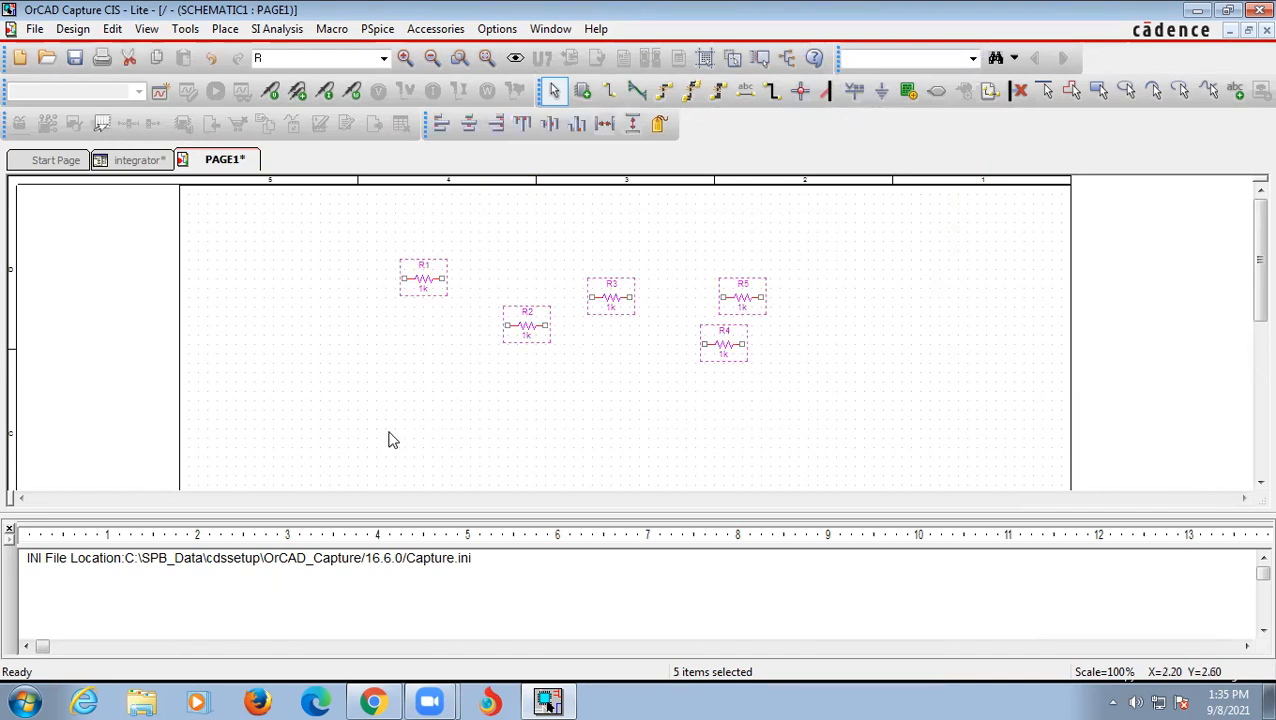
key(Delete)
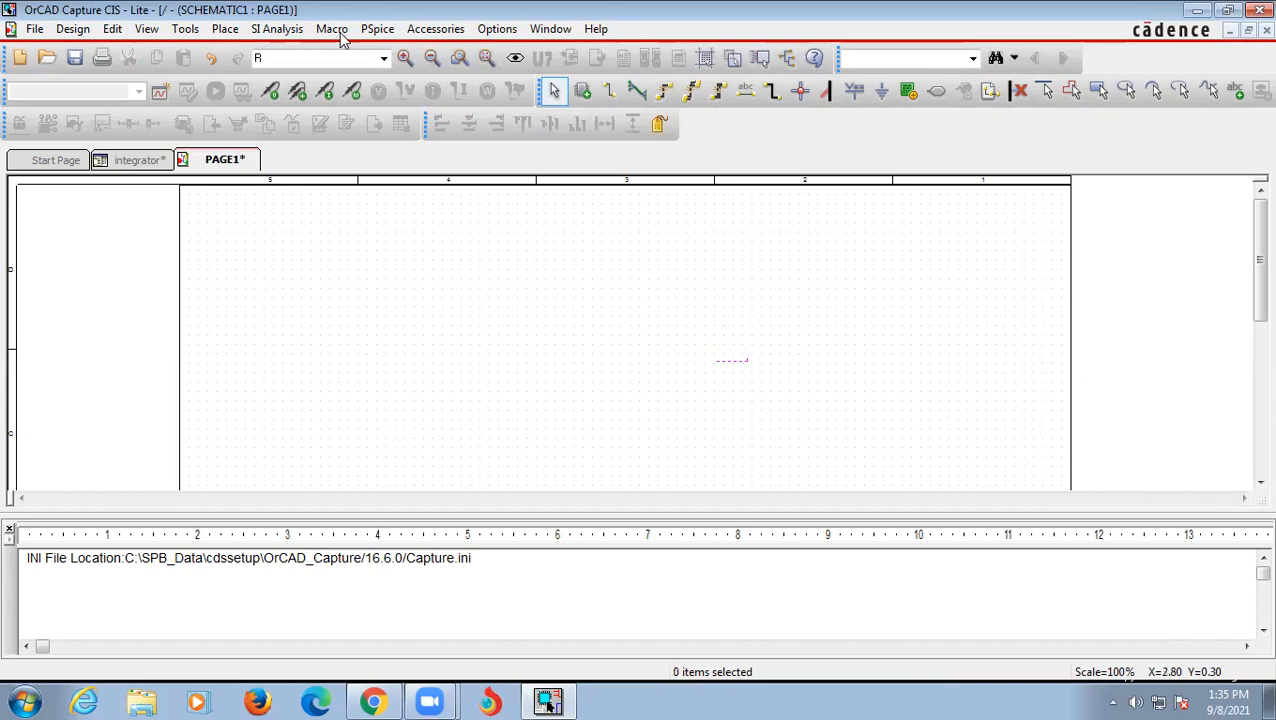
Place a single PSpice resistor in the upper-left area of the schematic page and end placement.
click(220, 29)
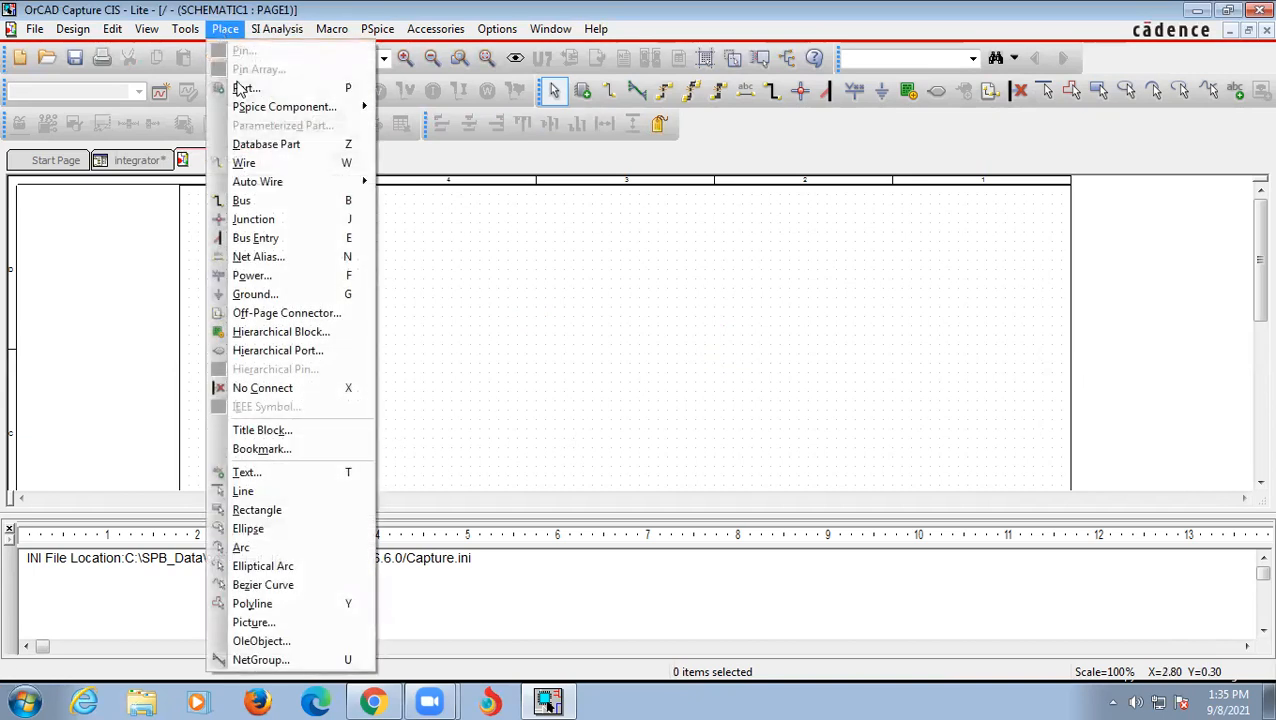
mouse_move(362, 110)
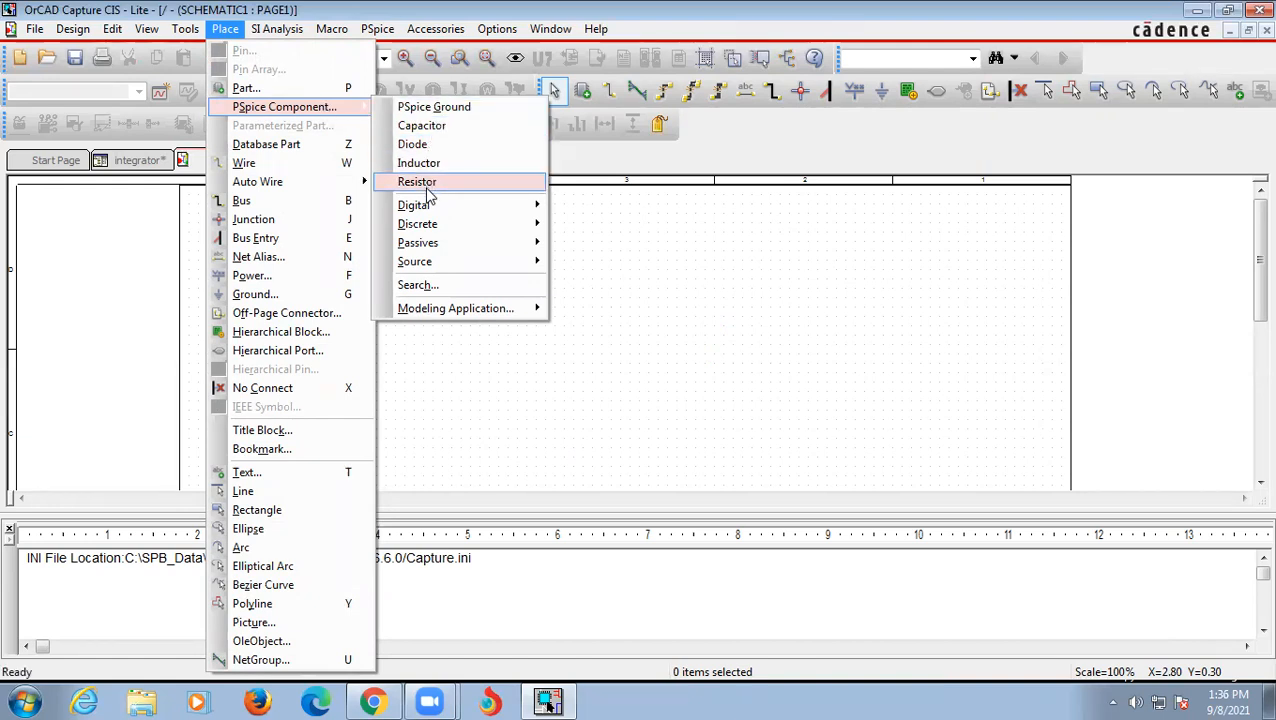
mouse_move(458, 215)
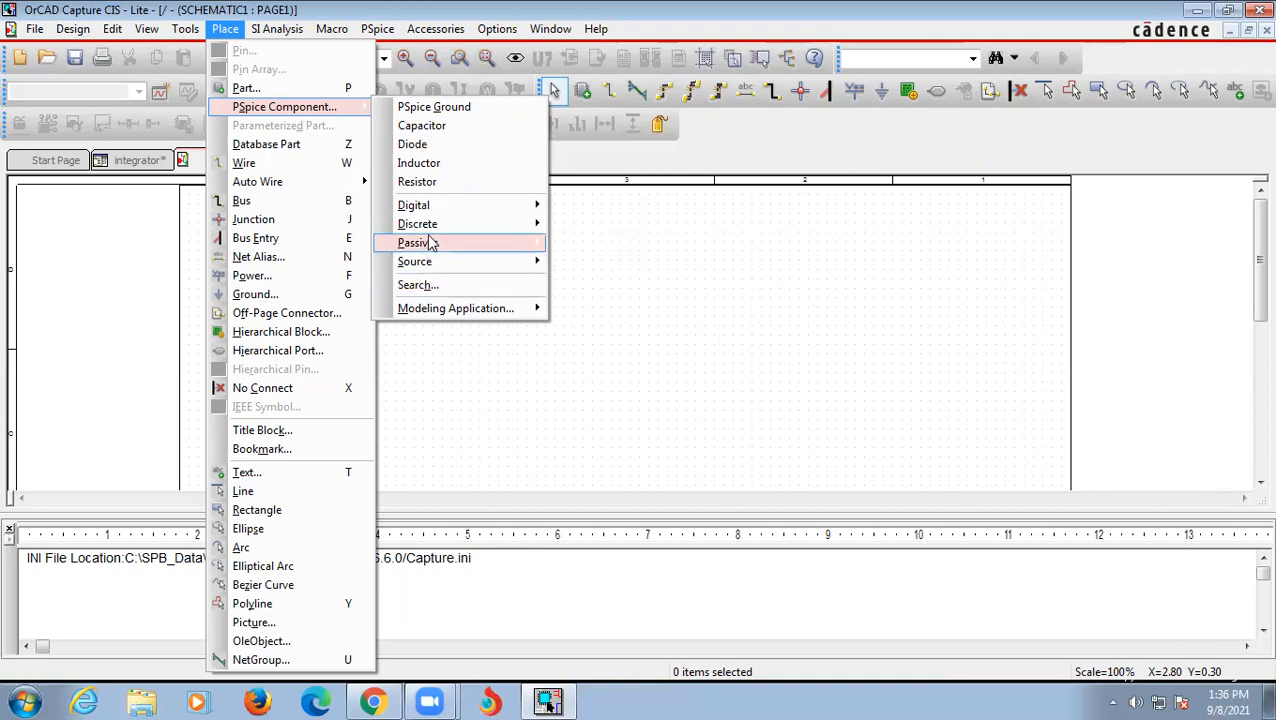
click(441, 183)
click(421, 285)
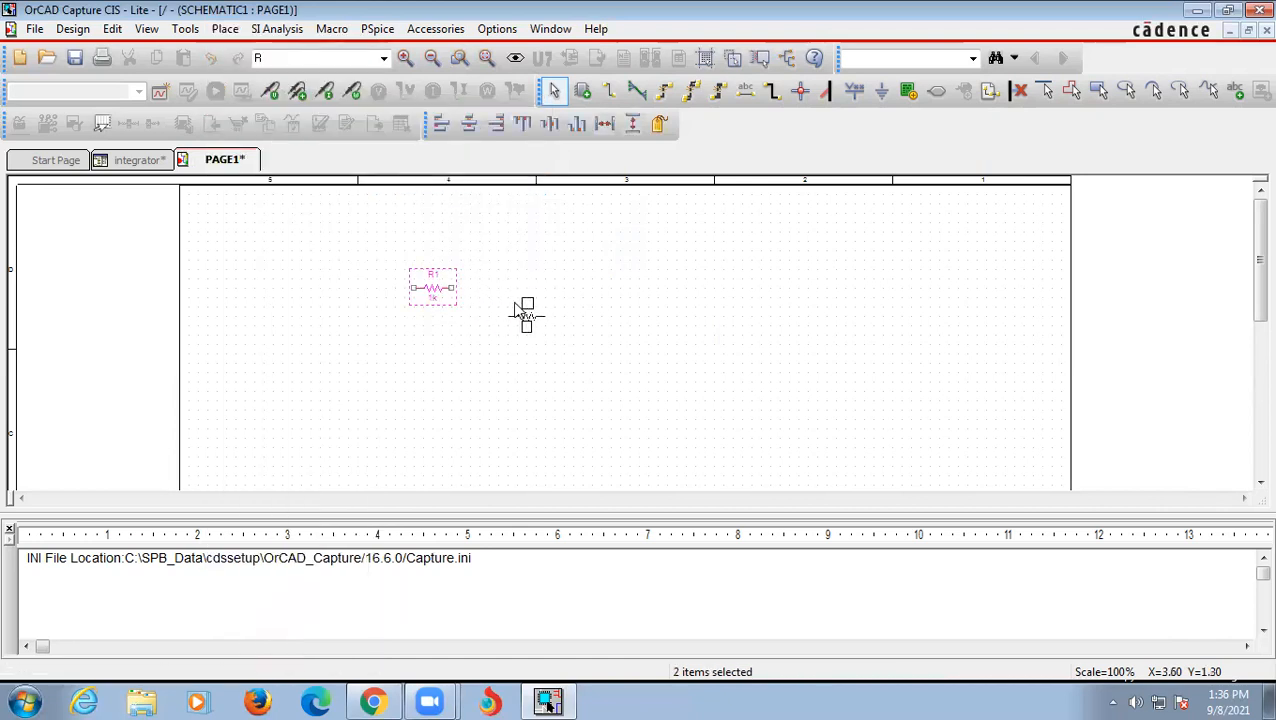
key(Escape)
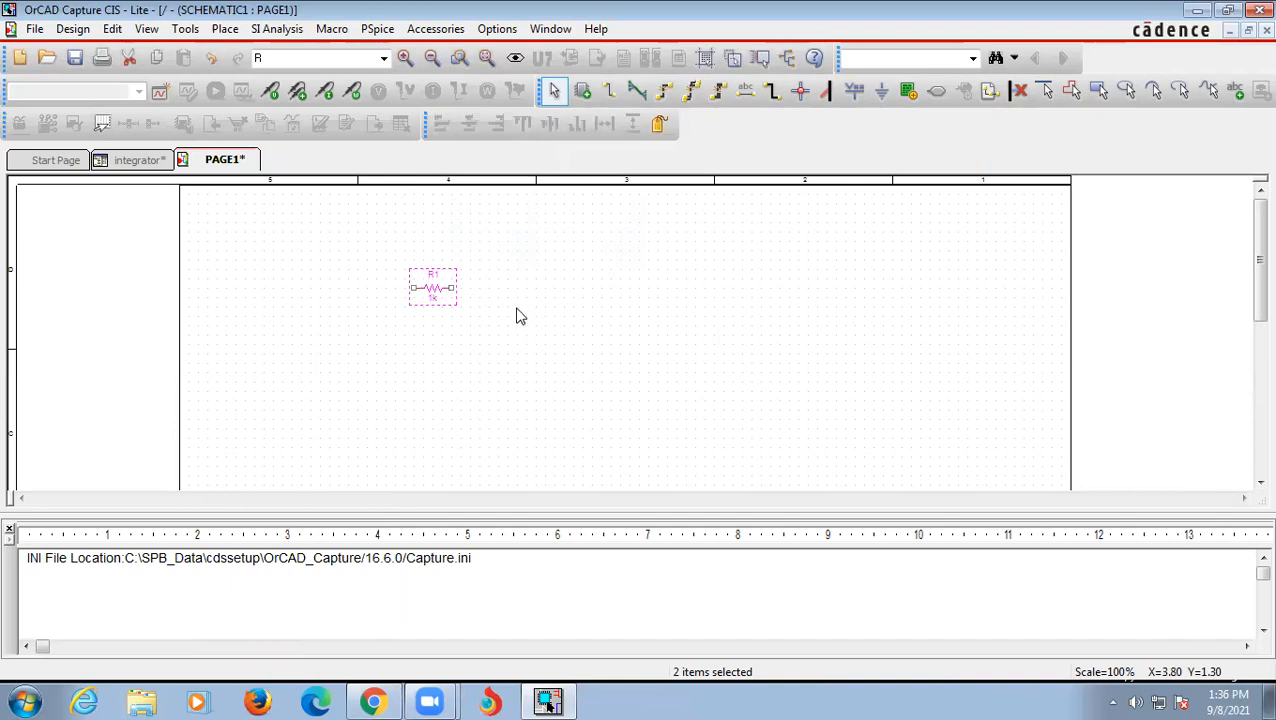
Place one PSpice capacitor below and to the right of resistor R1, then rotate it to stand vertically.
click(228, 32)
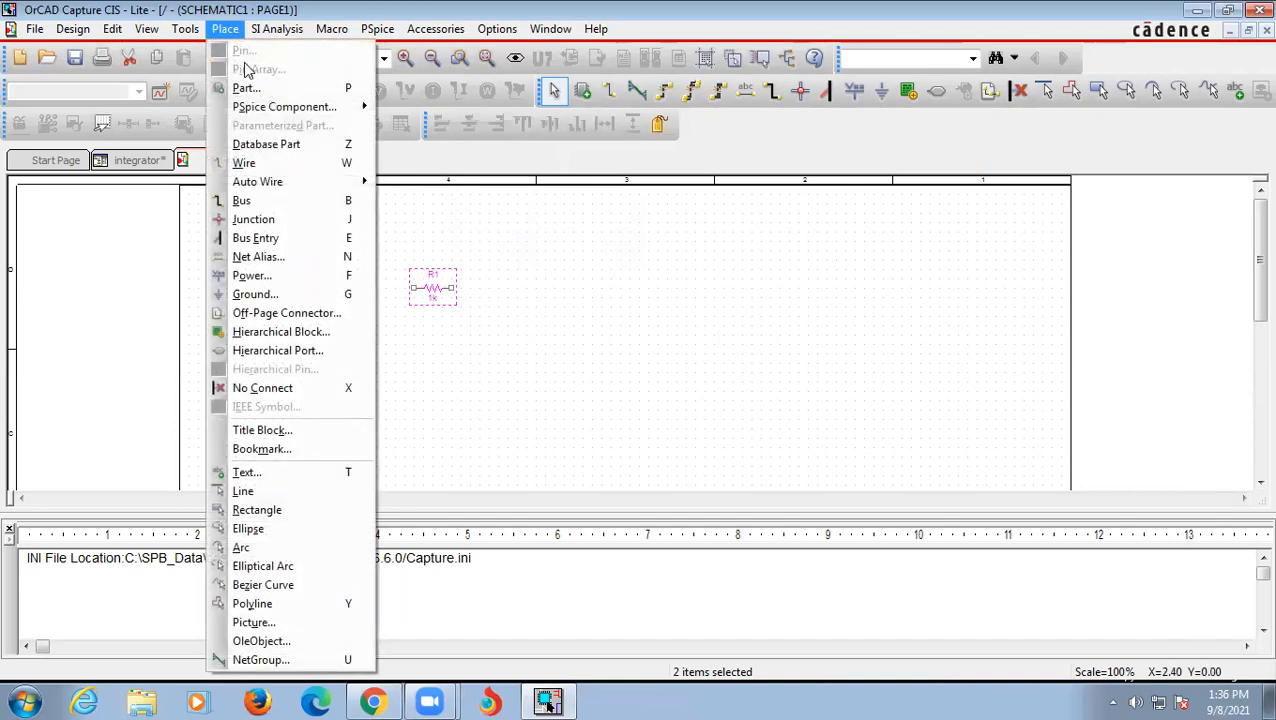
mouse_move(258, 108)
click(441, 128)
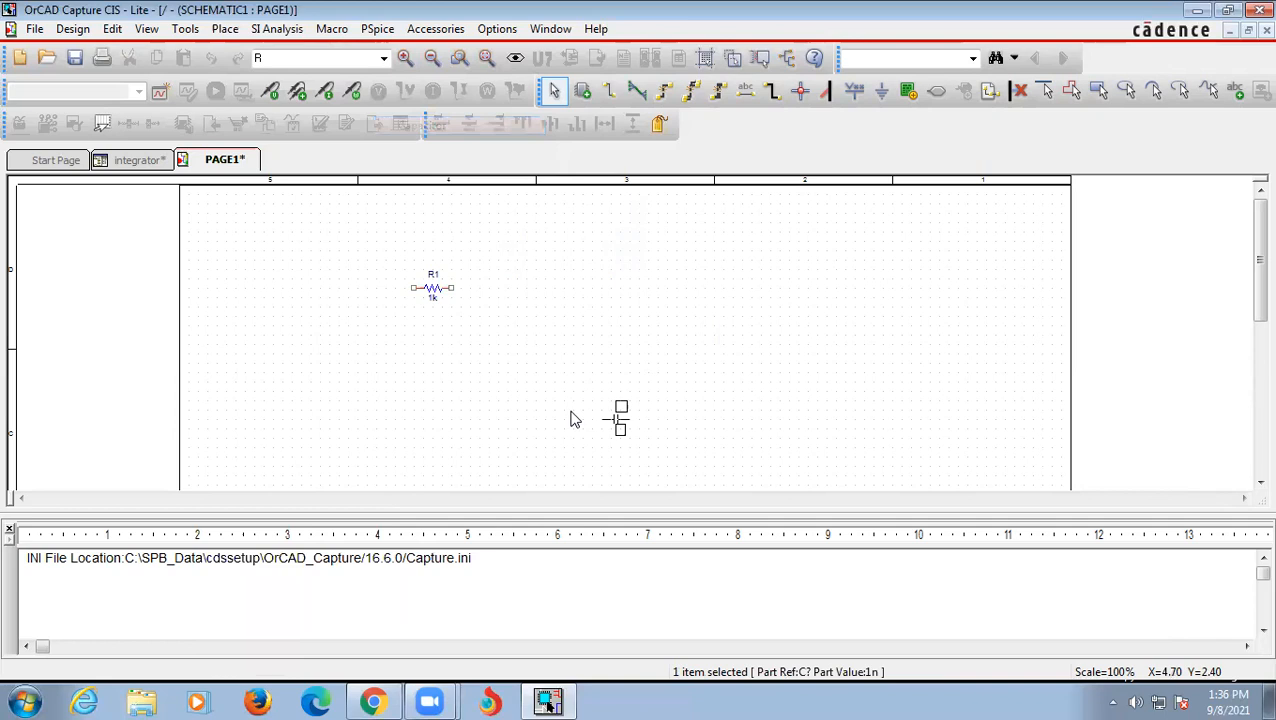
click(522, 341)
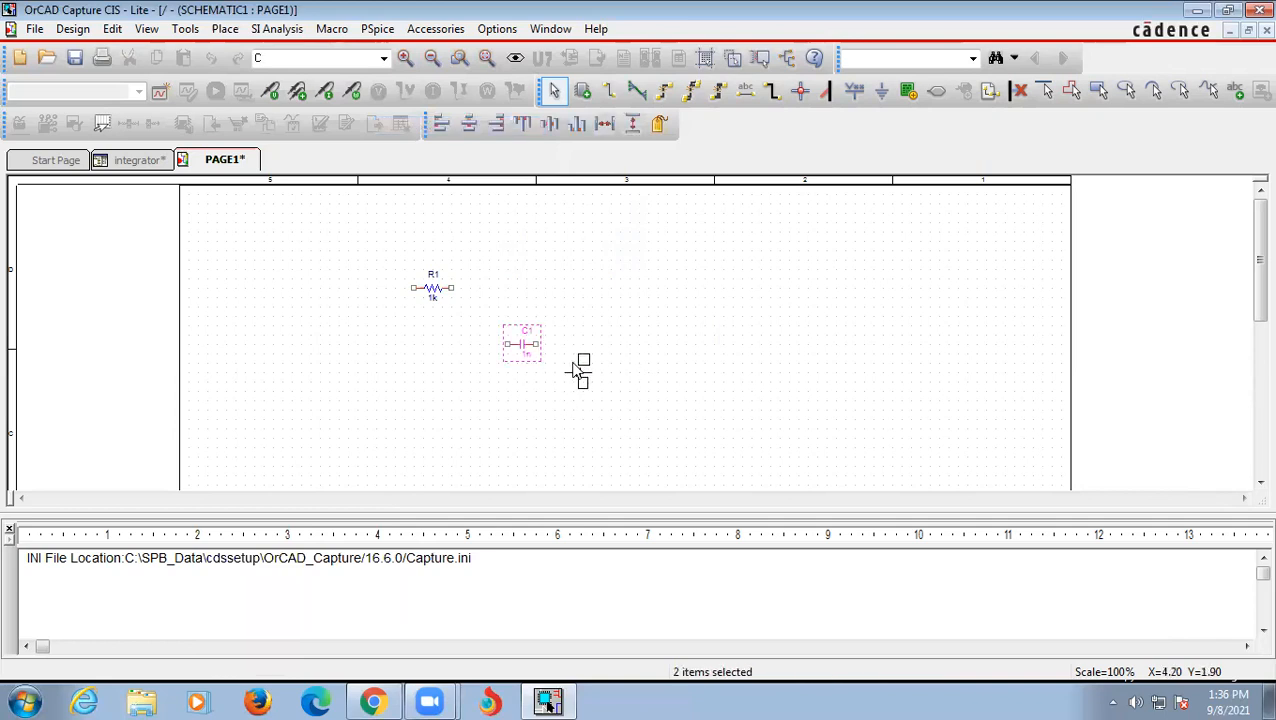
right_click(621, 350)
click(668, 357)
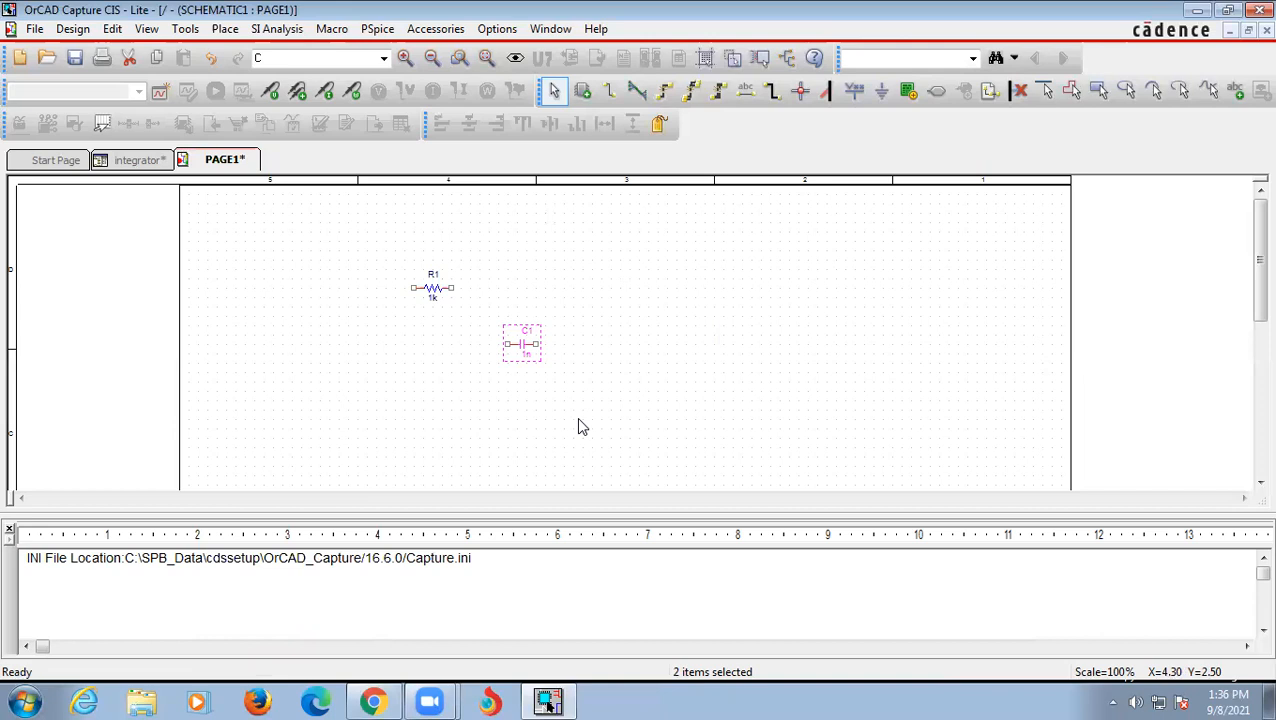
key(r)
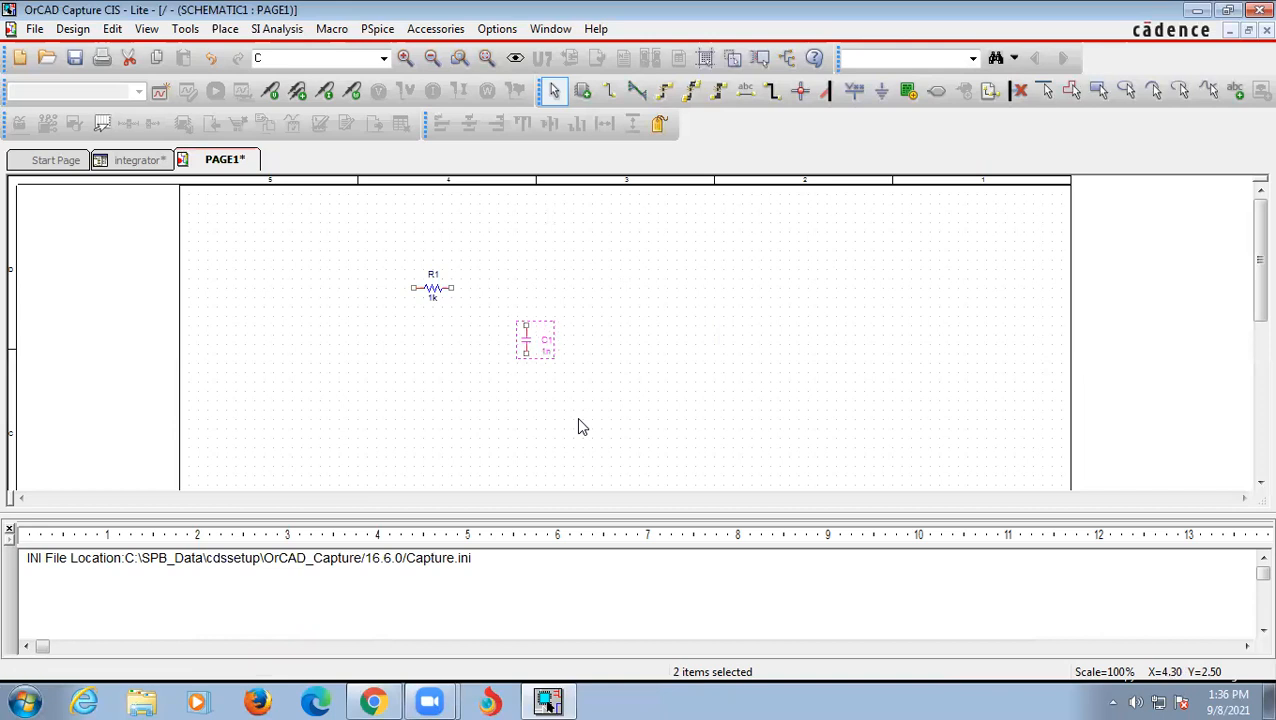
Wire the right pin of resistor R1 to the upper pin of capacitor C1.
click(405, 58)
key(Down)
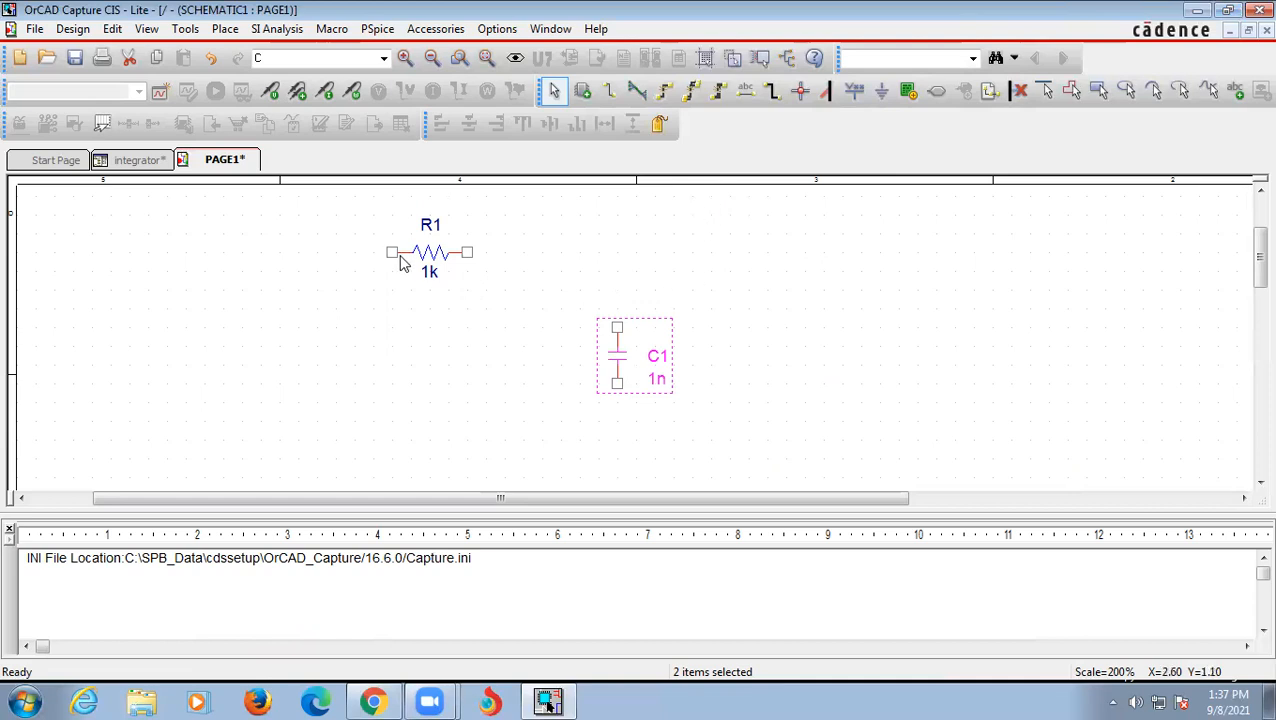
click(613, 93)
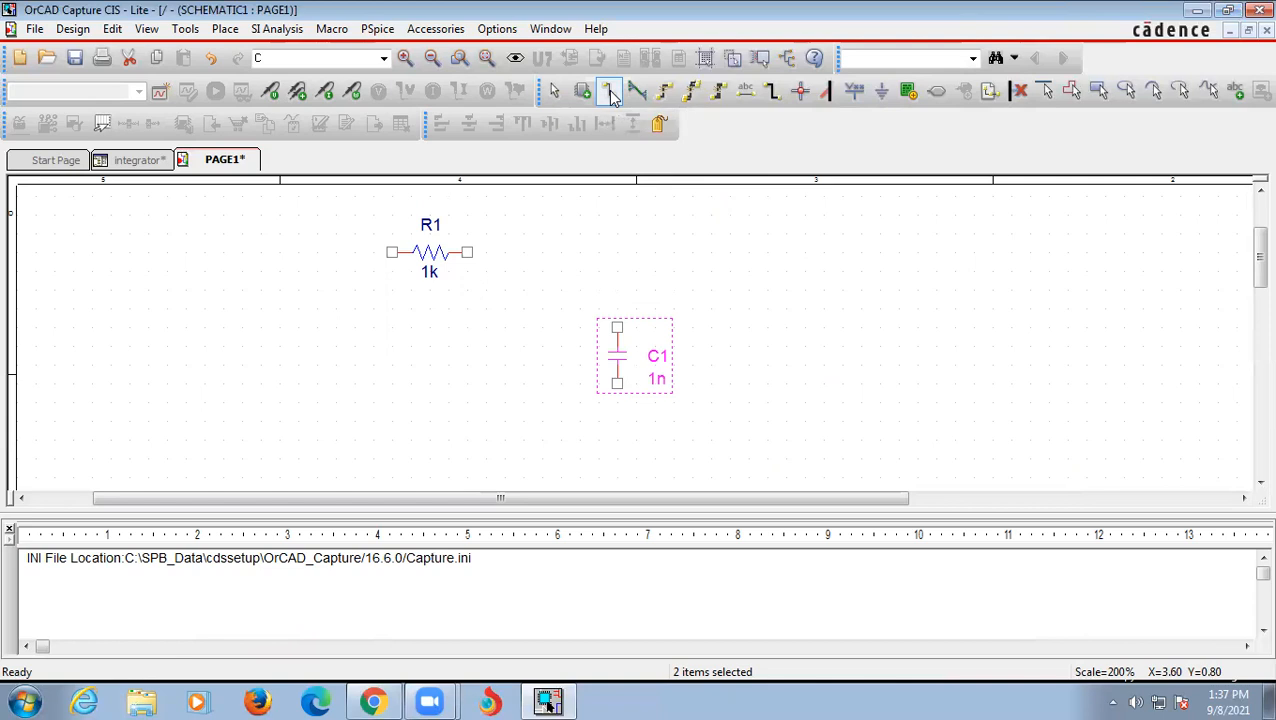
click(467, 252)
click(617, 327)
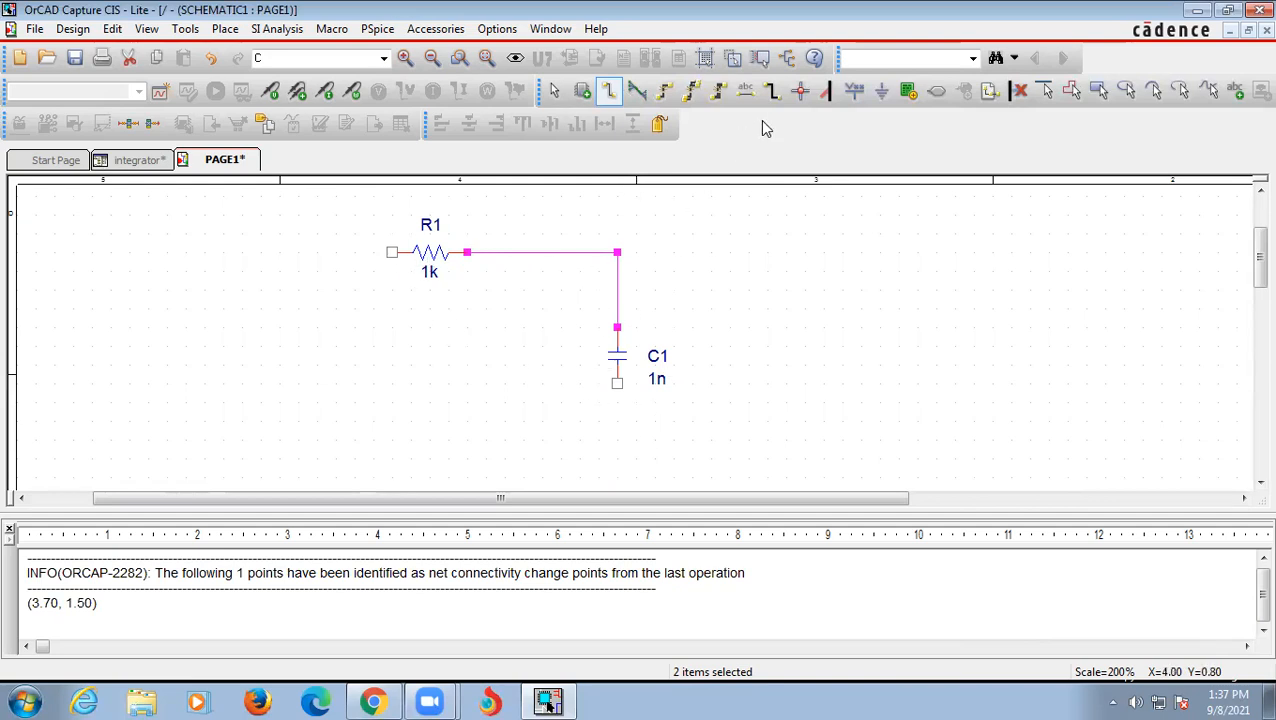
Place a 0/CAPSYM ground symbol directly below capacitor C1 and end placement.
click(884, 92)
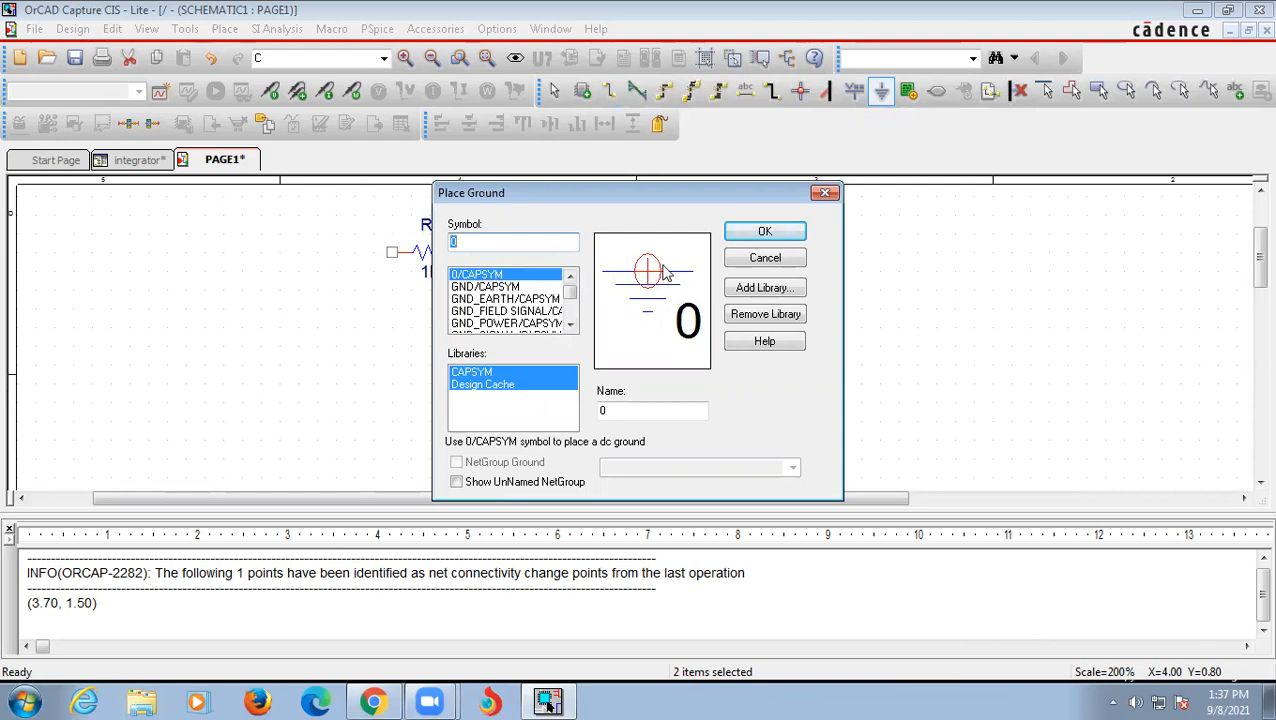
click(752, 236)
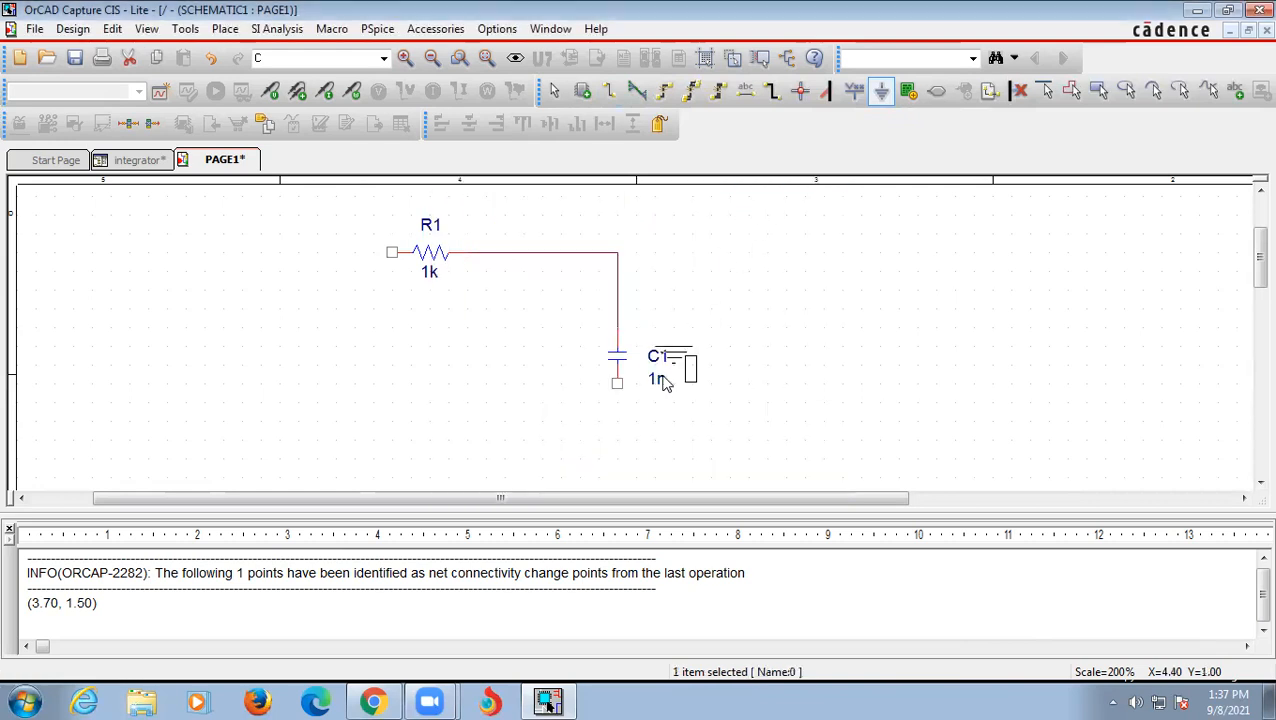
click(622, 440)
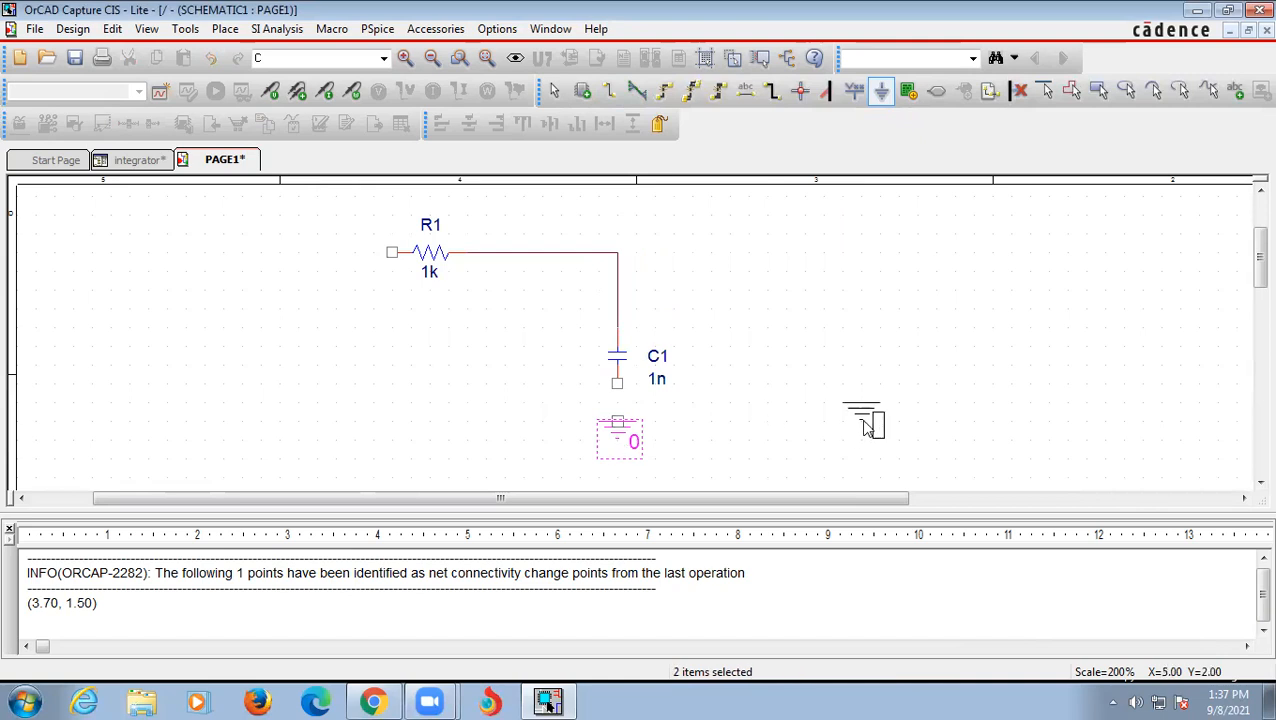
key(Escape)
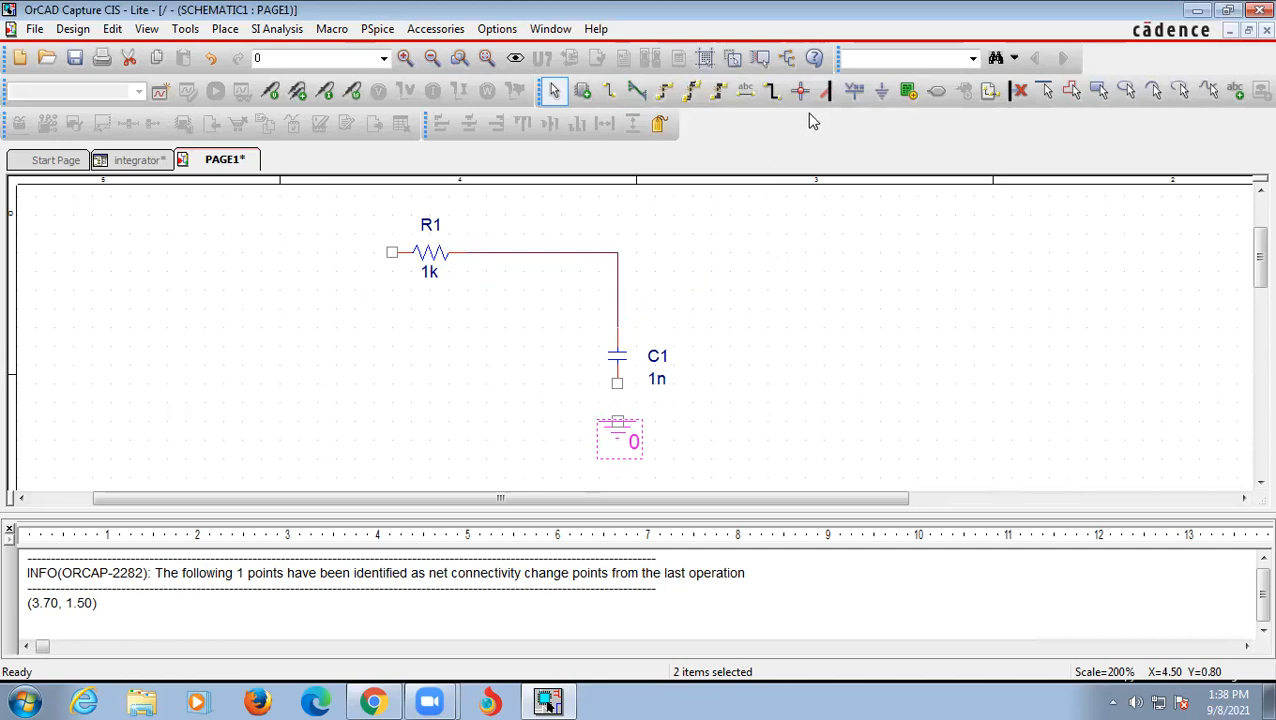
Wire the lower pin of capacitor C1 to the ground symbol and end wiring.
click(609, 91)
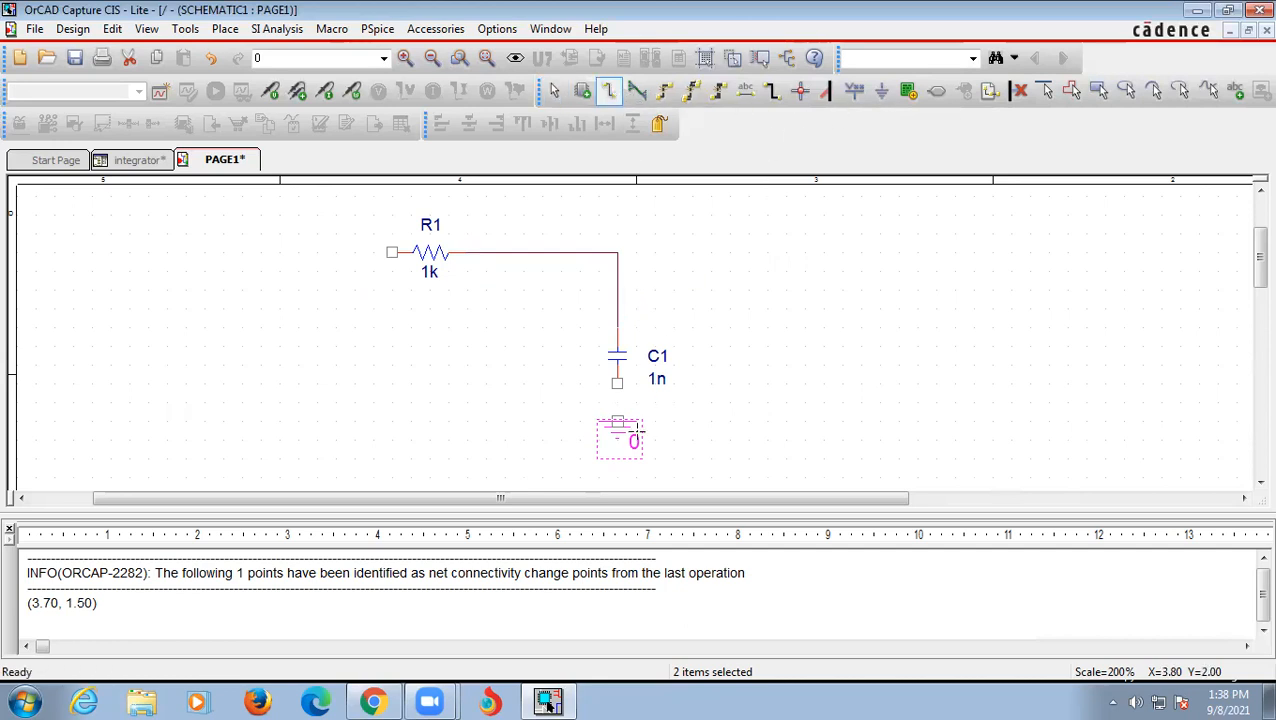
click(617, 383)
click(619, 421)
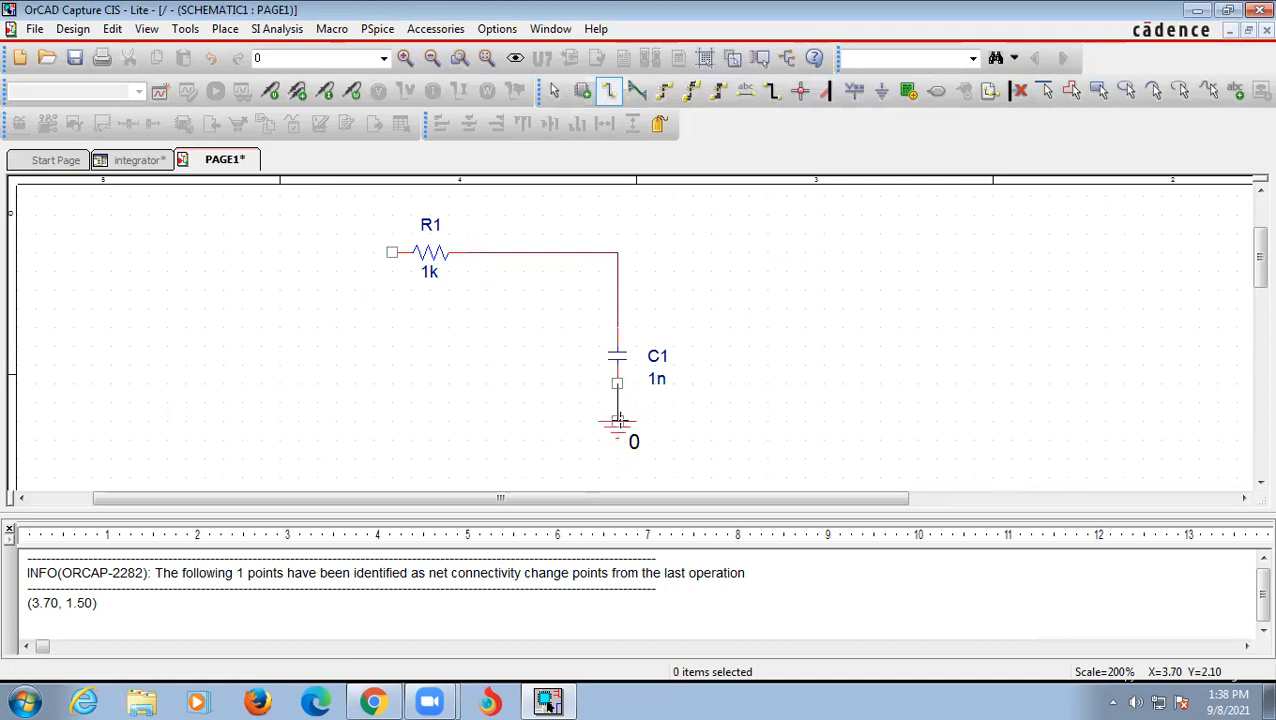
click(619, 421)
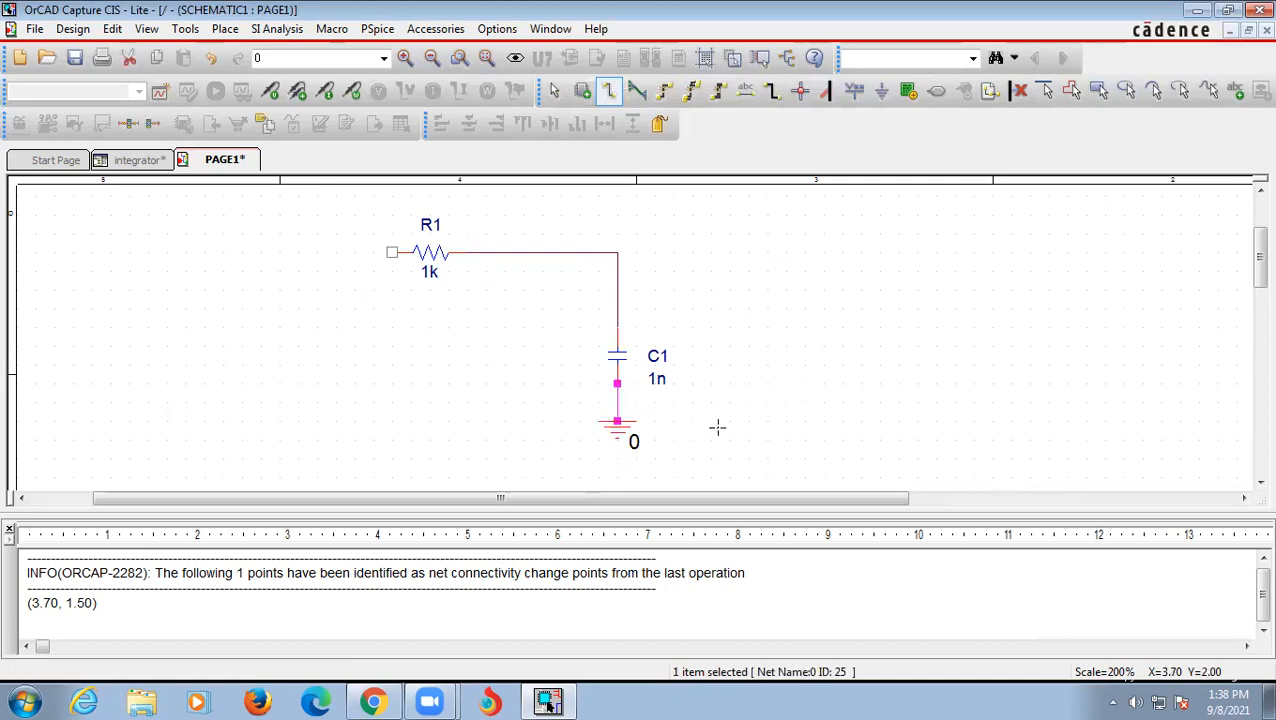
right_click(768, 303)
click(790, 316)
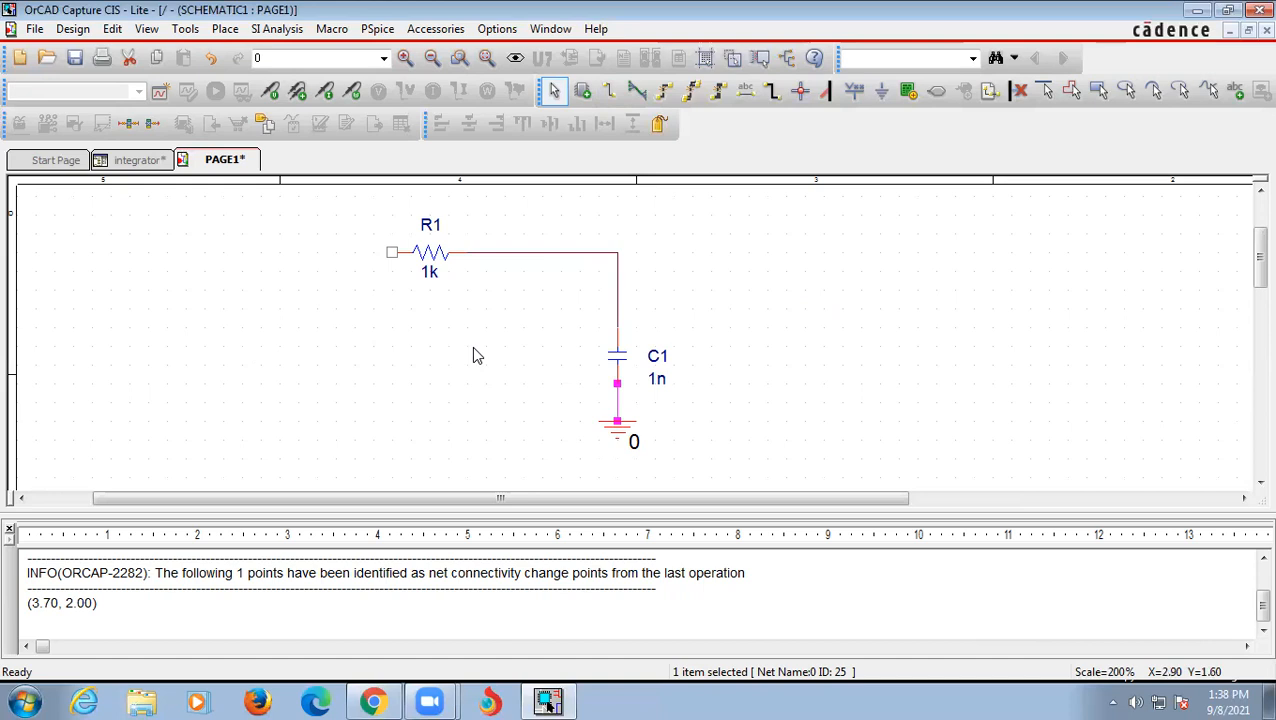
Open the PSpice independent sources and choose a pulse-type voltage source with a Square waveform.
click(226, 29)
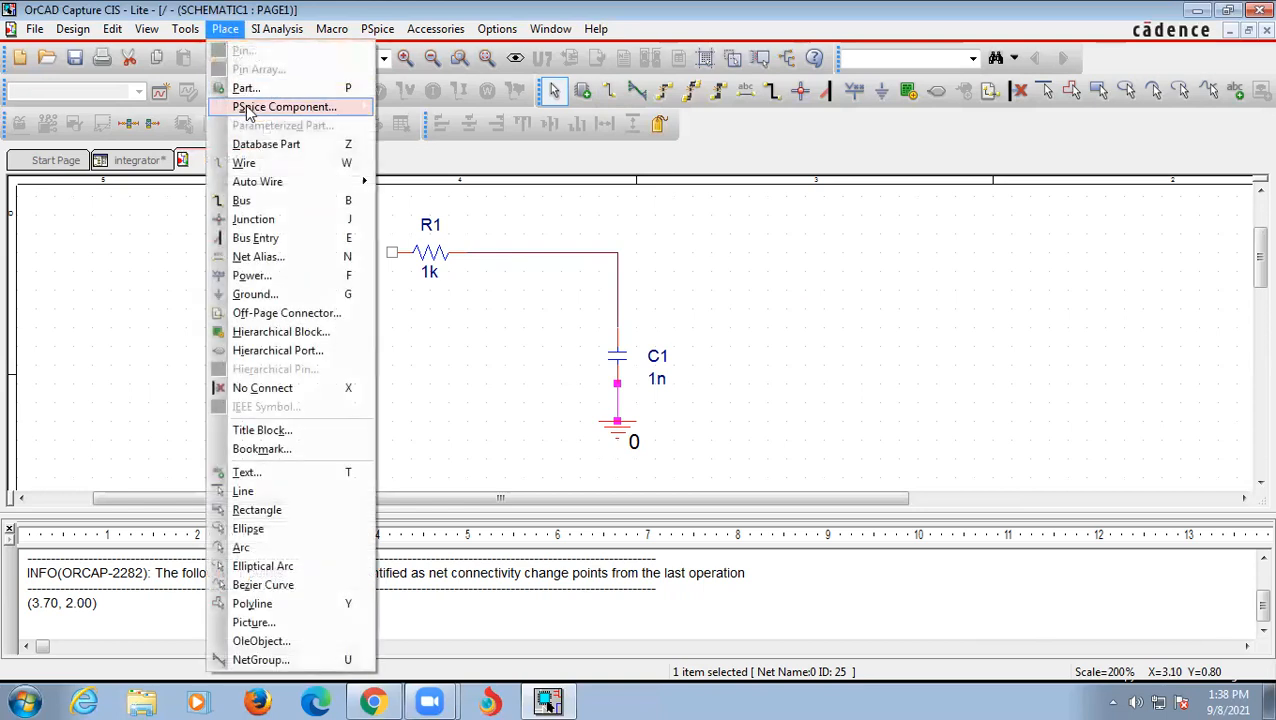
mouse_move(248, 110)
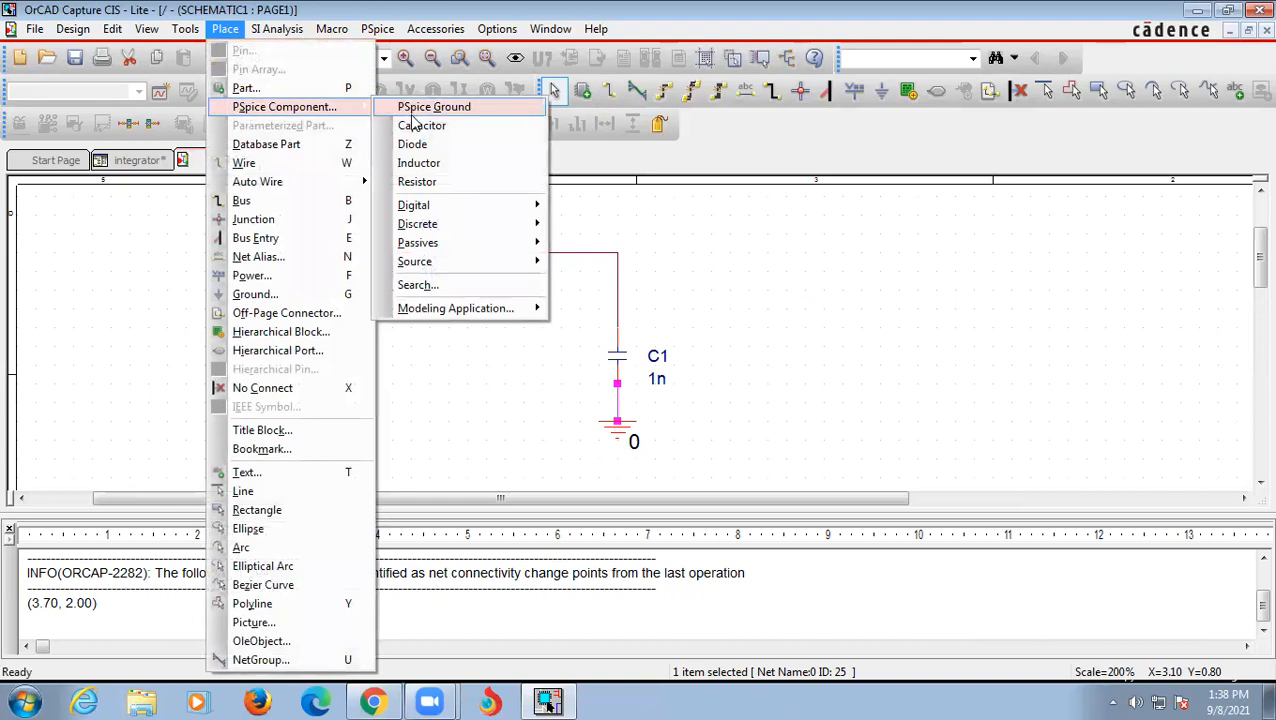
mouse_move(430, 208)
mouse_move(447, 264)
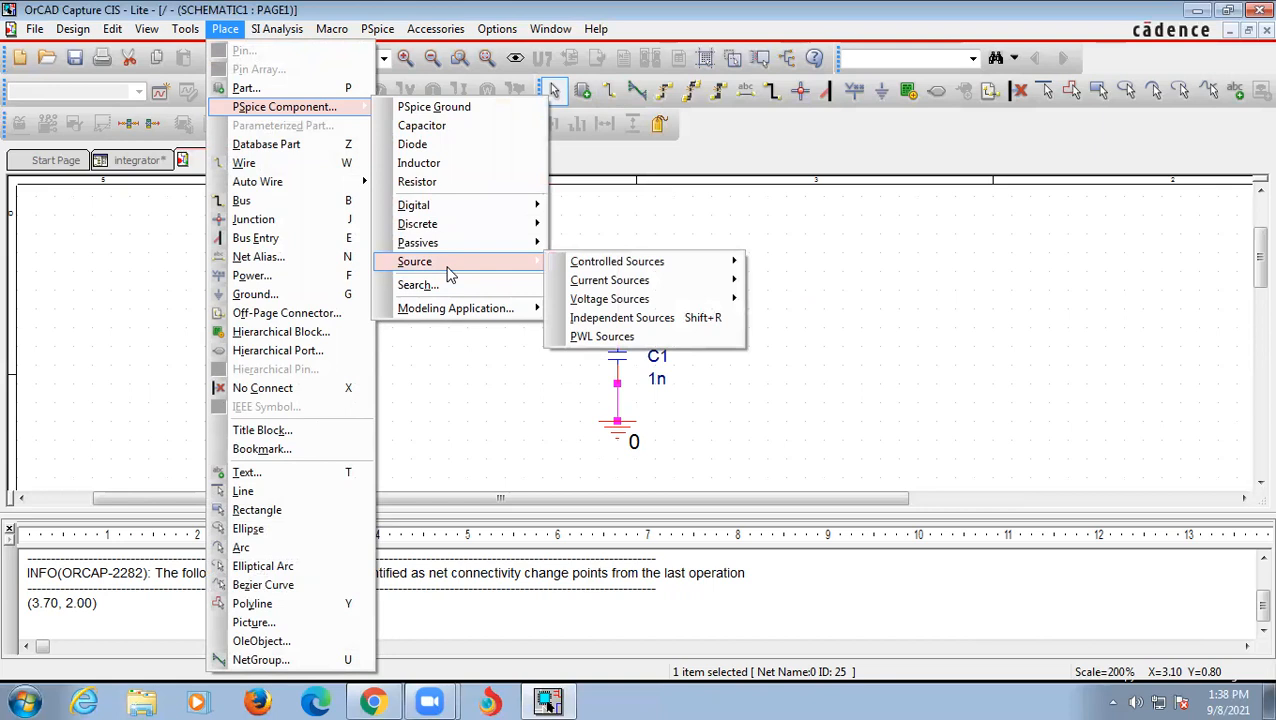
click(642, 320)
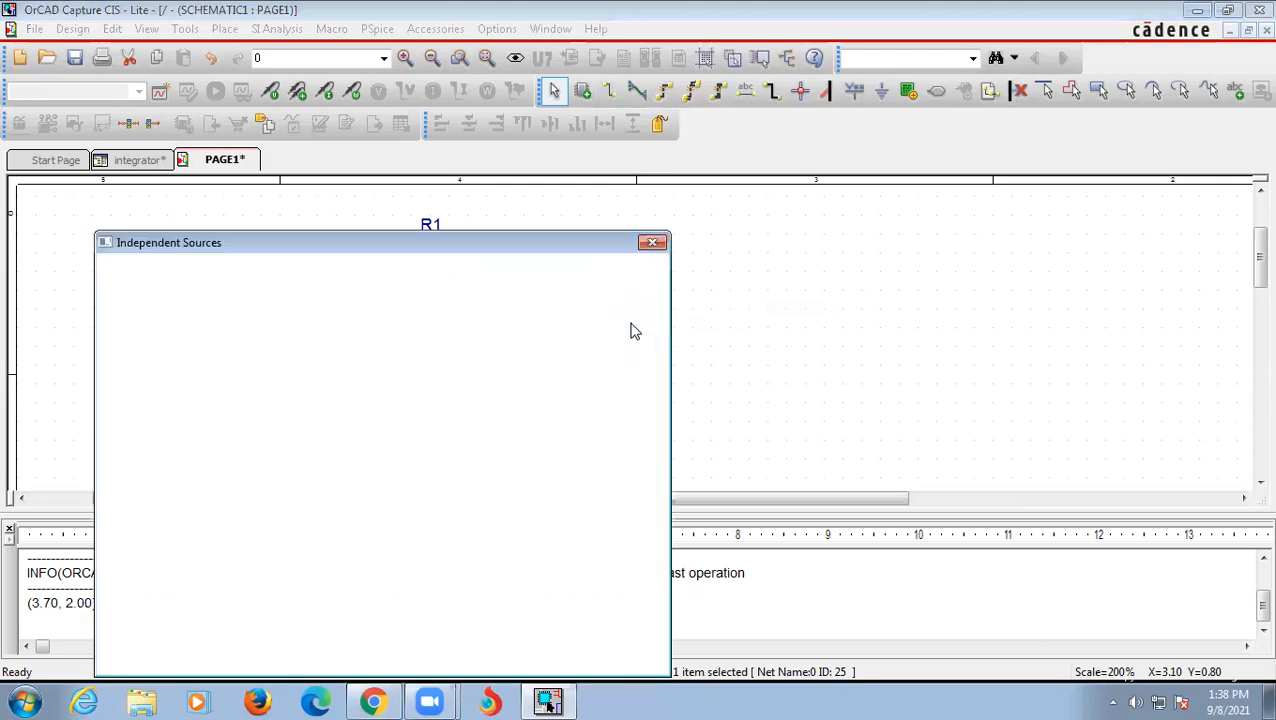
drag(558, 244, 647, 164)
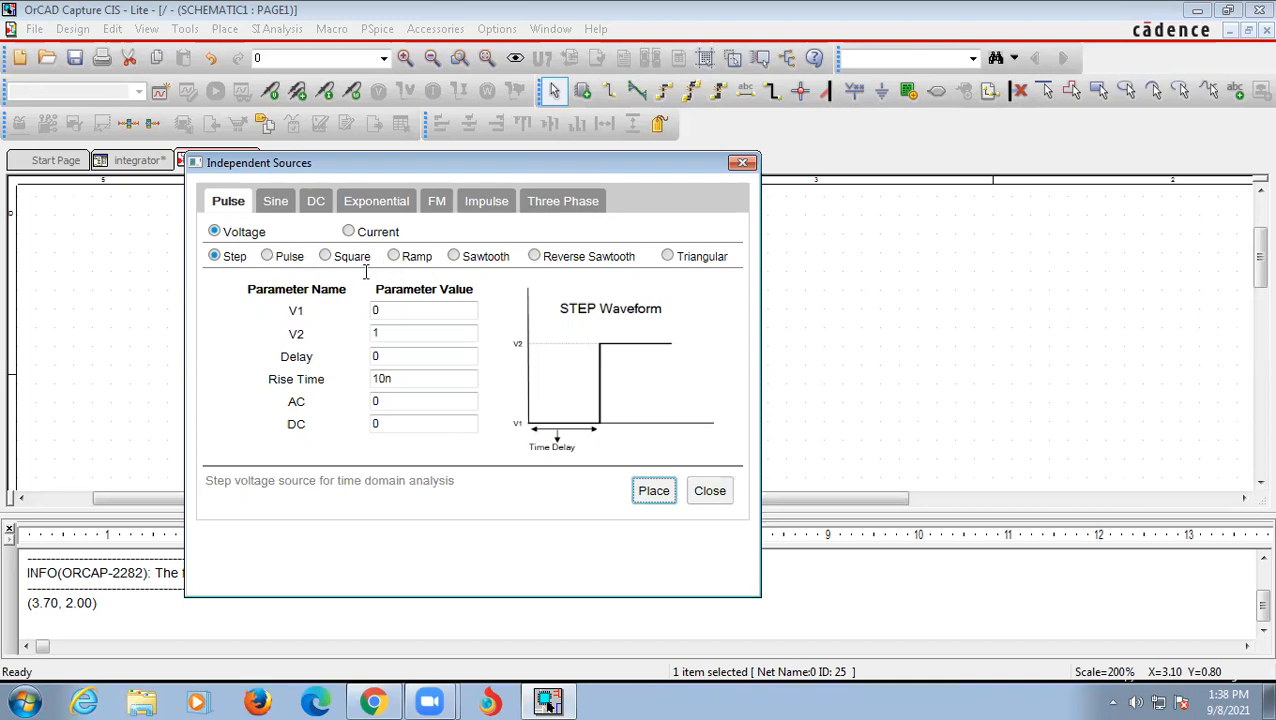
click(324, 256)
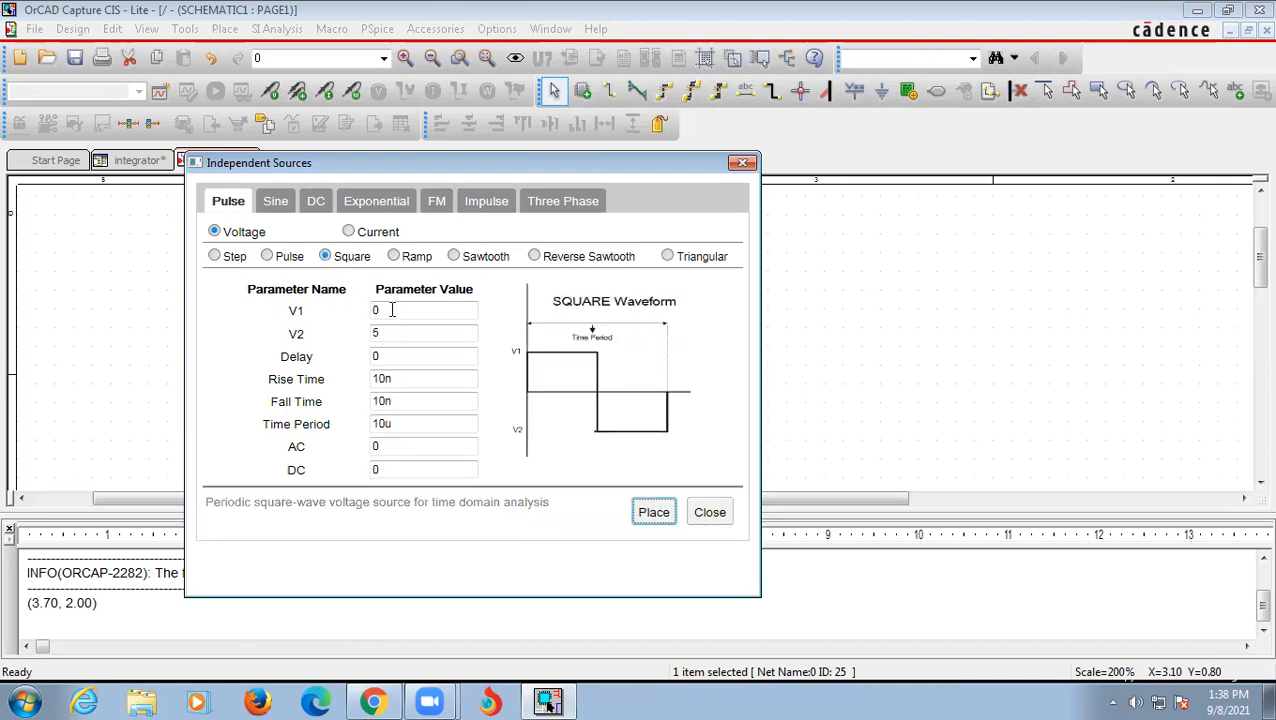
Set the square source's V1 to 5, V2 to -5 and time period to 1m.
click(390, 310)
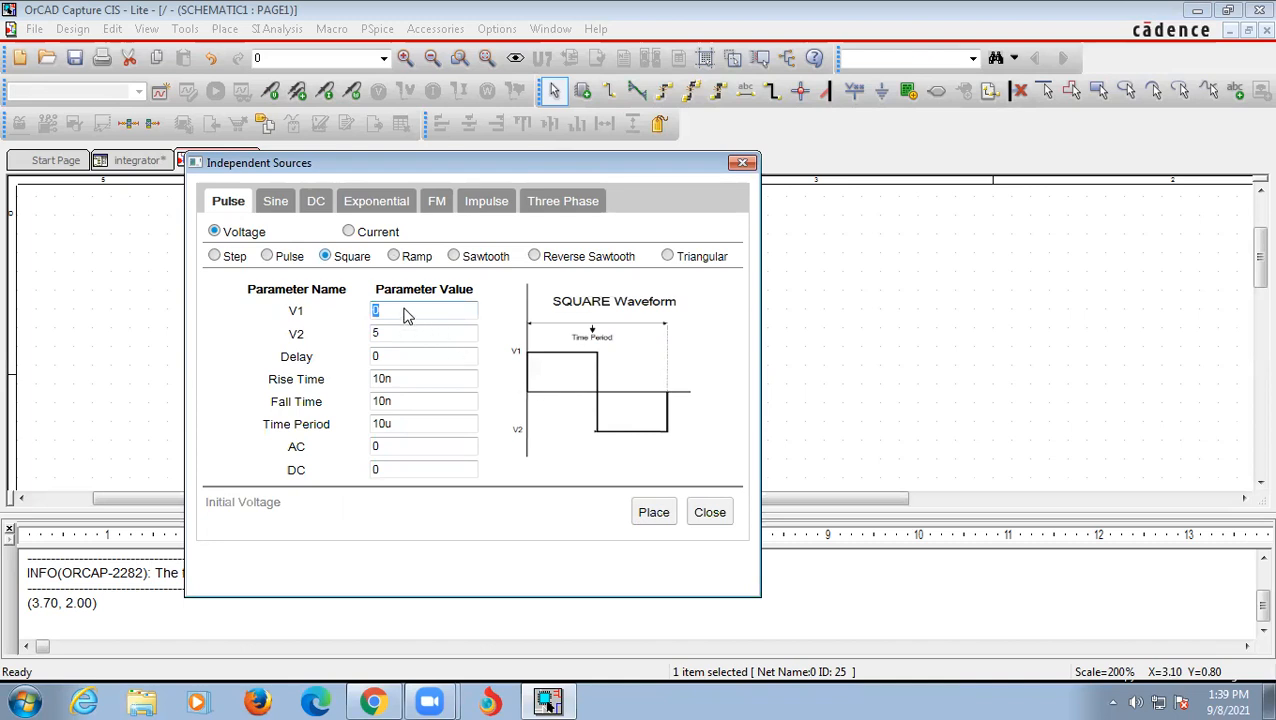
text(5)
click(407, 337)
text(-5)
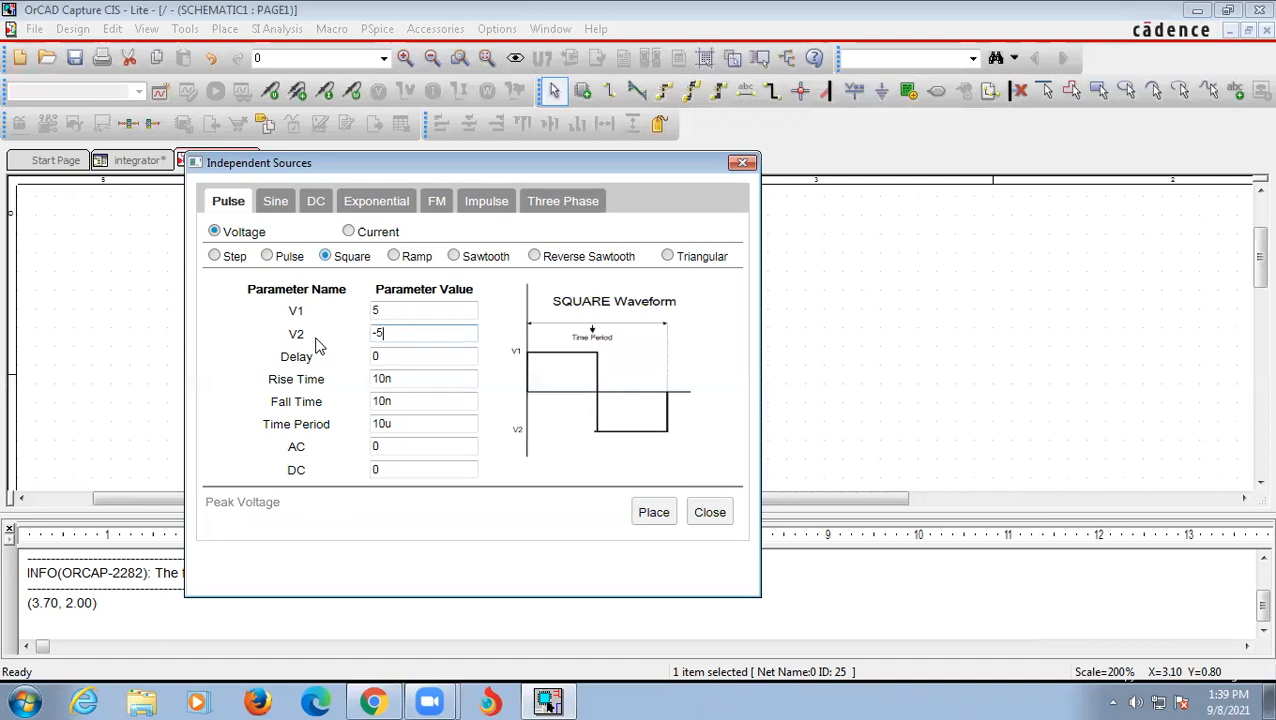
click(410, 355)
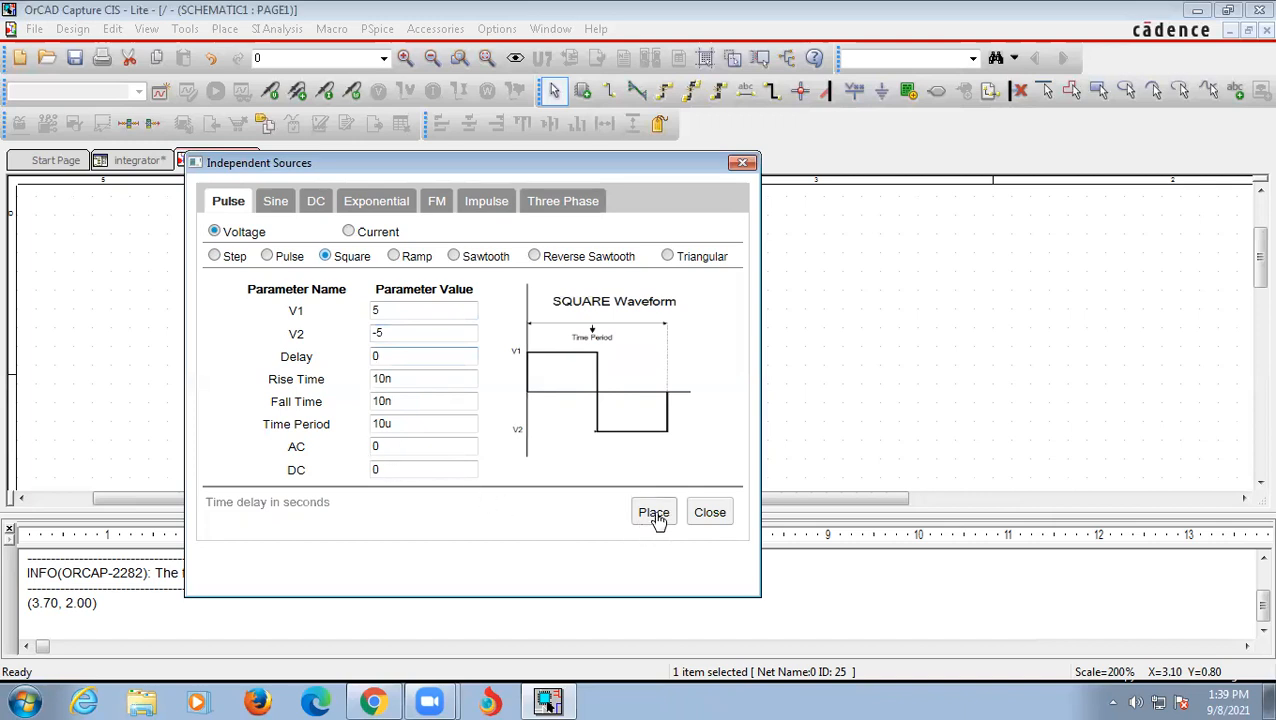
click(421, 423)
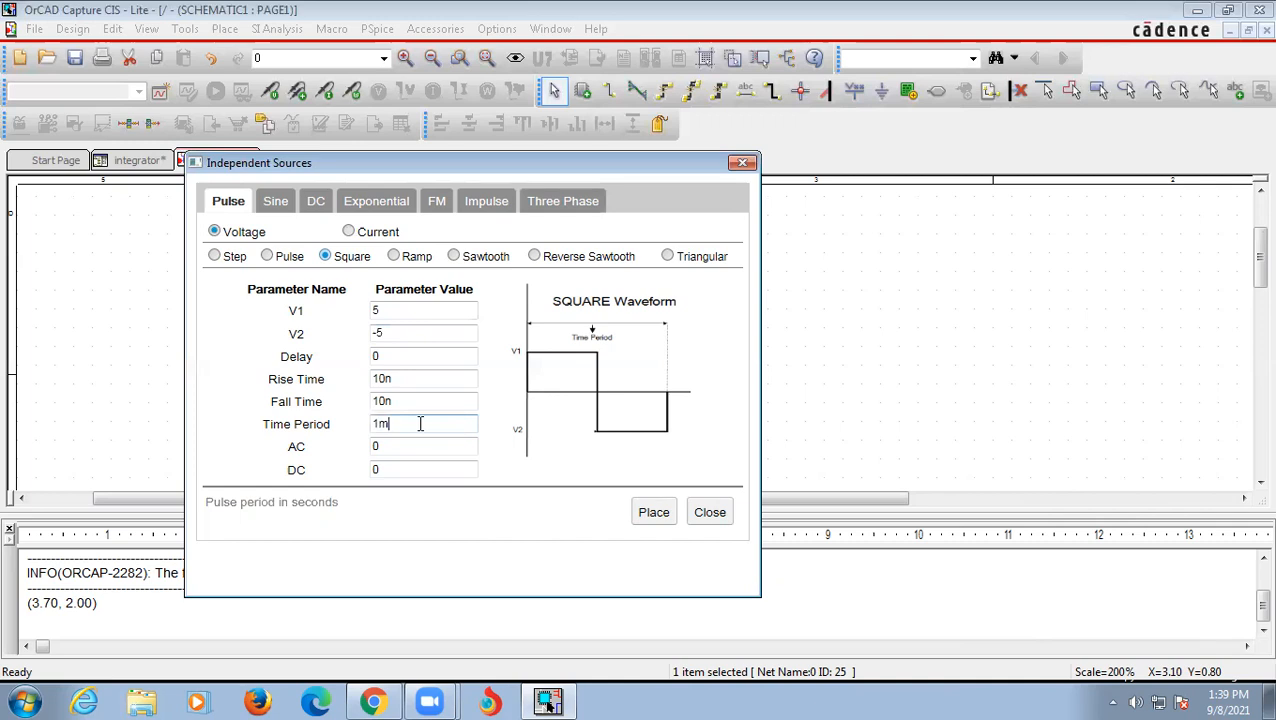
Place the configured square-wave voltage source below the free left end of resistor R1 and end placement.
click(654, 512)
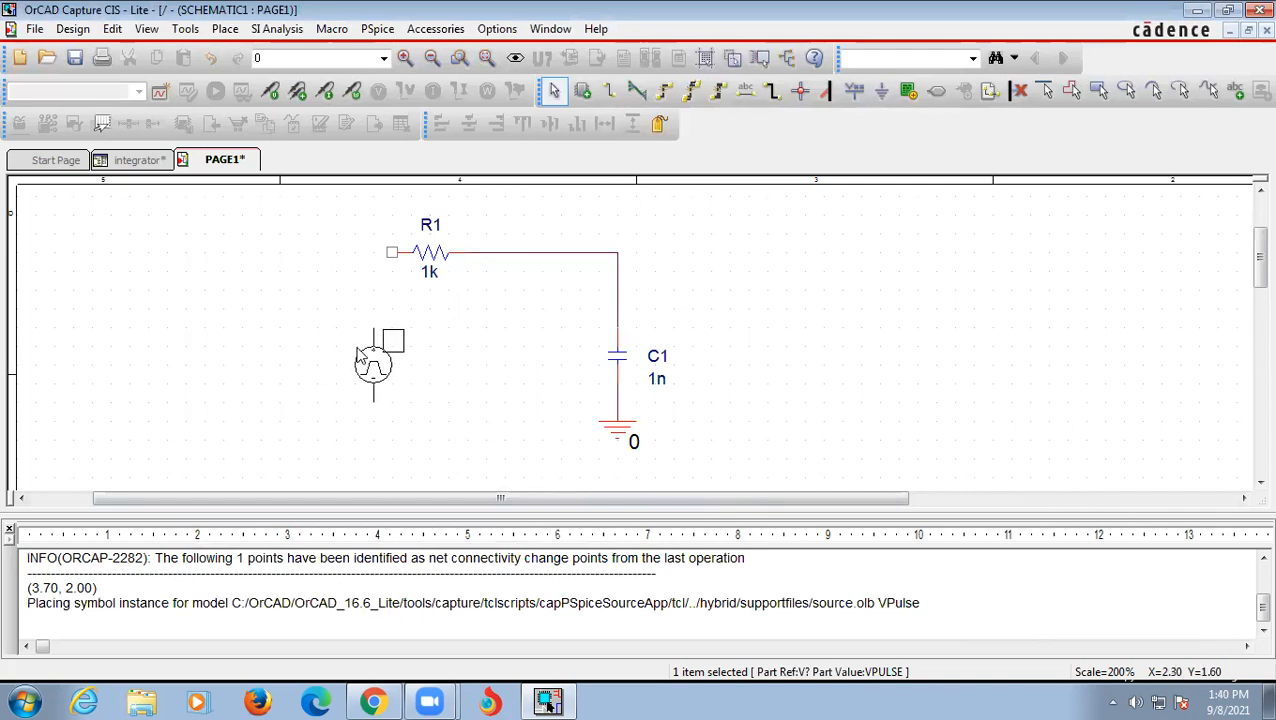
click(360, 357)
key(Escape)
click(395, 415)
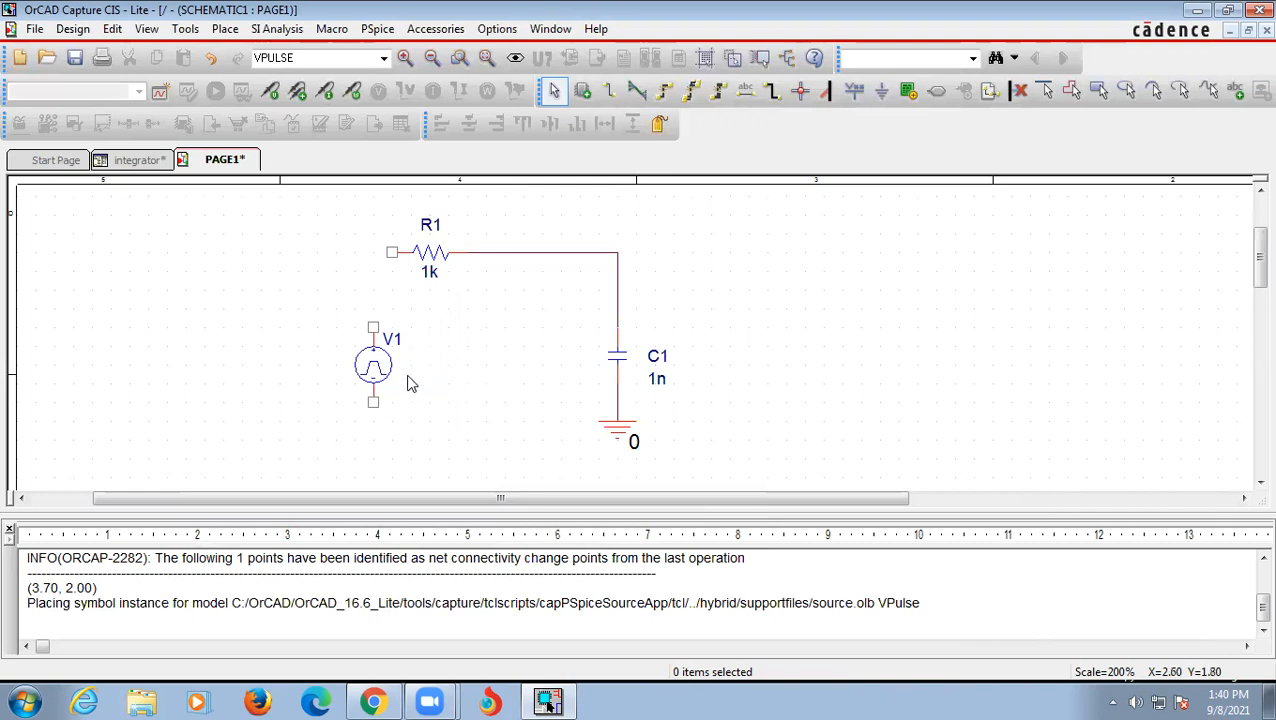
Wire V1's upper pin to the left end of R1 and its lower pin to the ground node below C1, and end wiring.
click(609, 91)
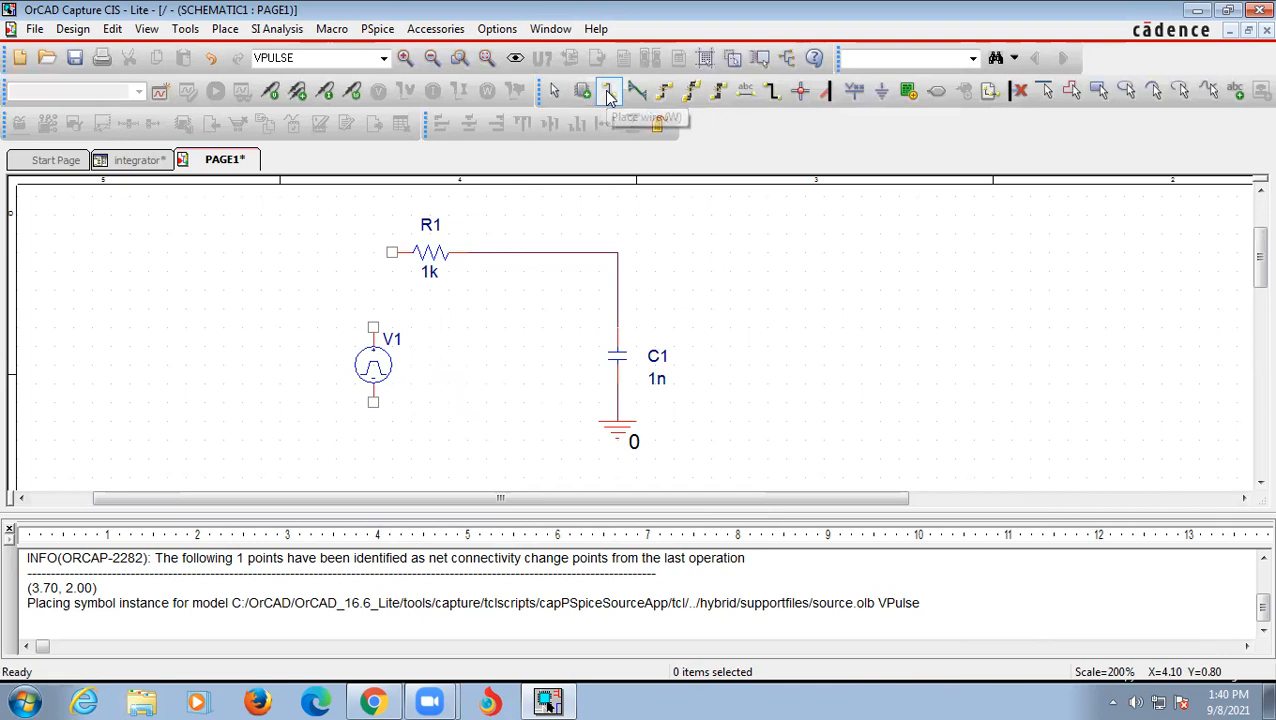
click(373, 327)
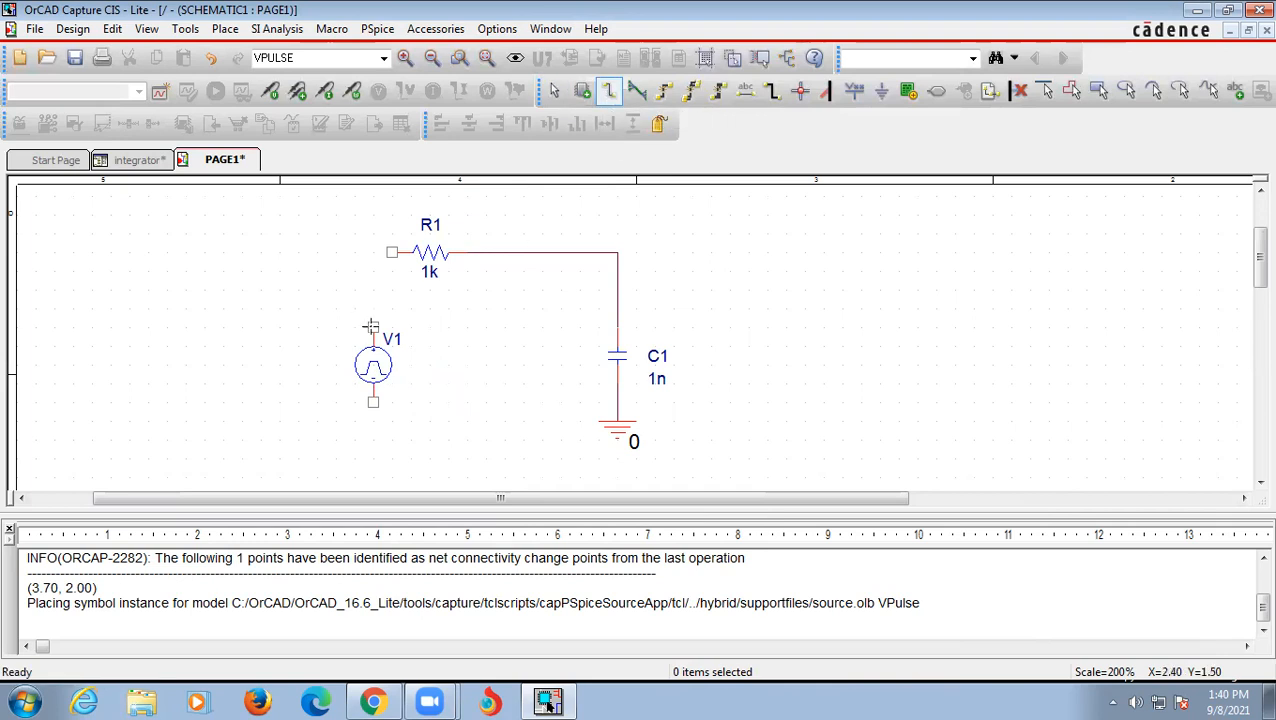
click(390, 252)
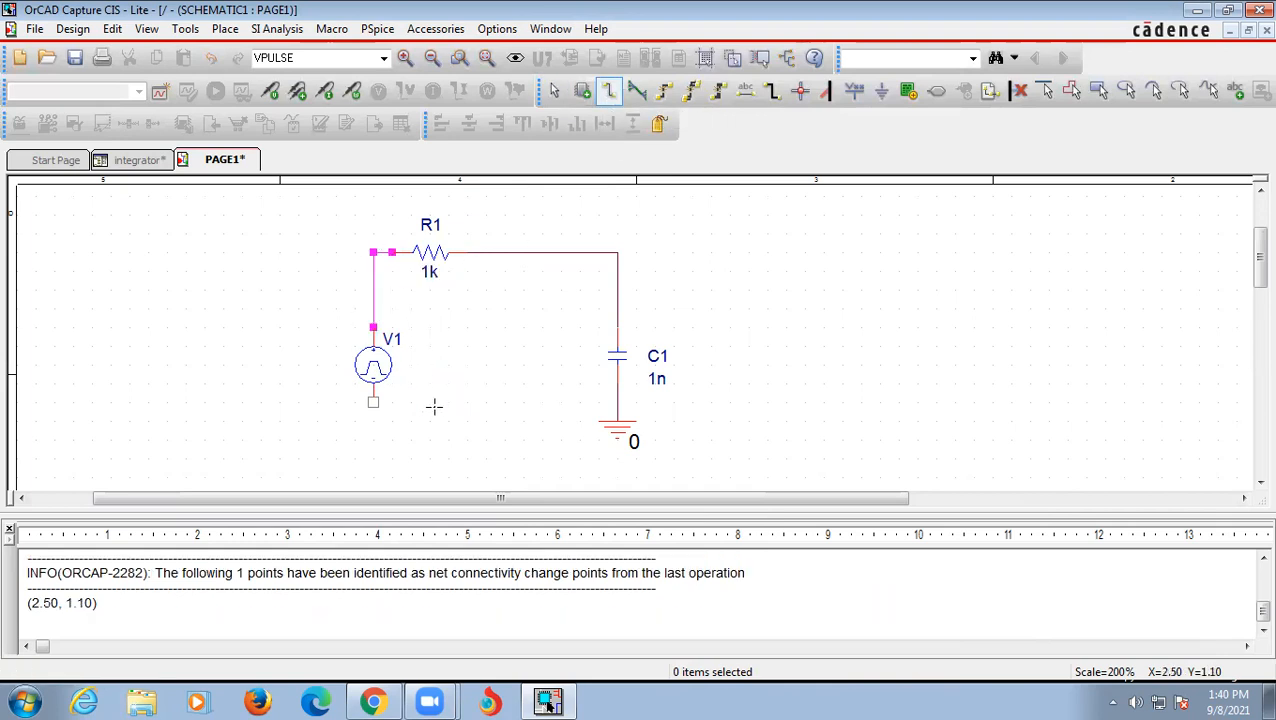
click(373, 402)
click(617, 402)
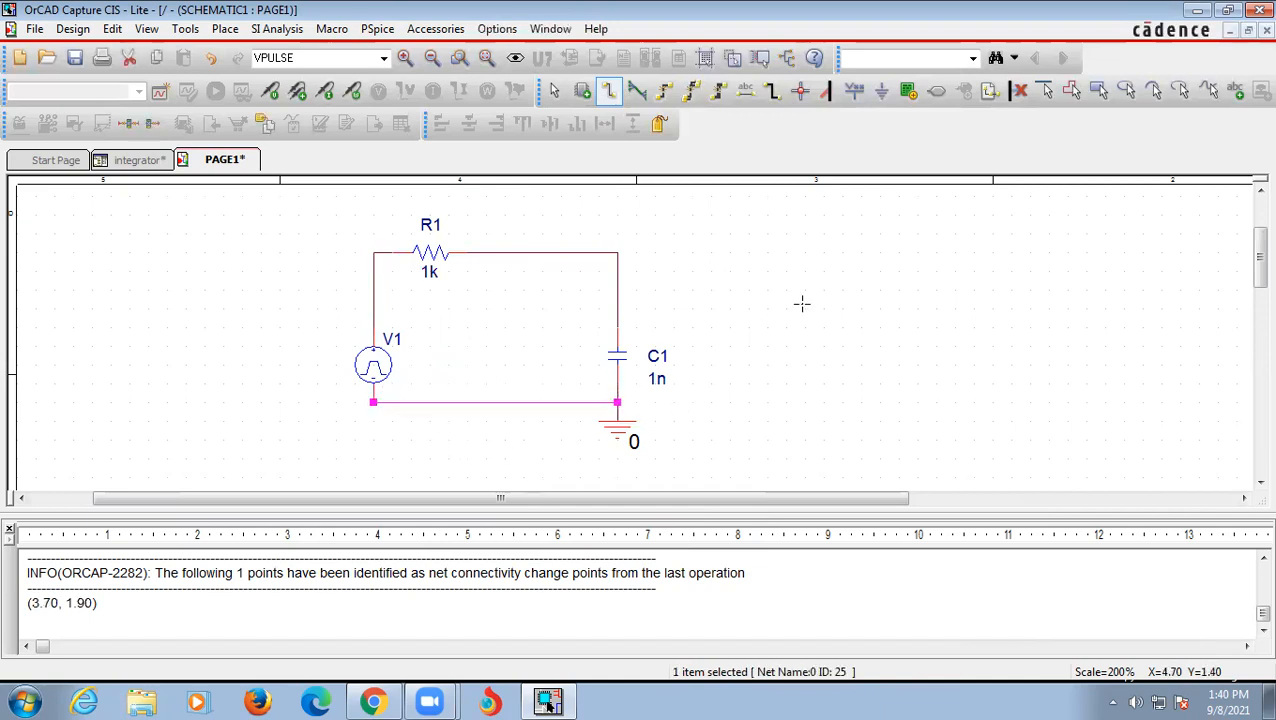
key(Escape)
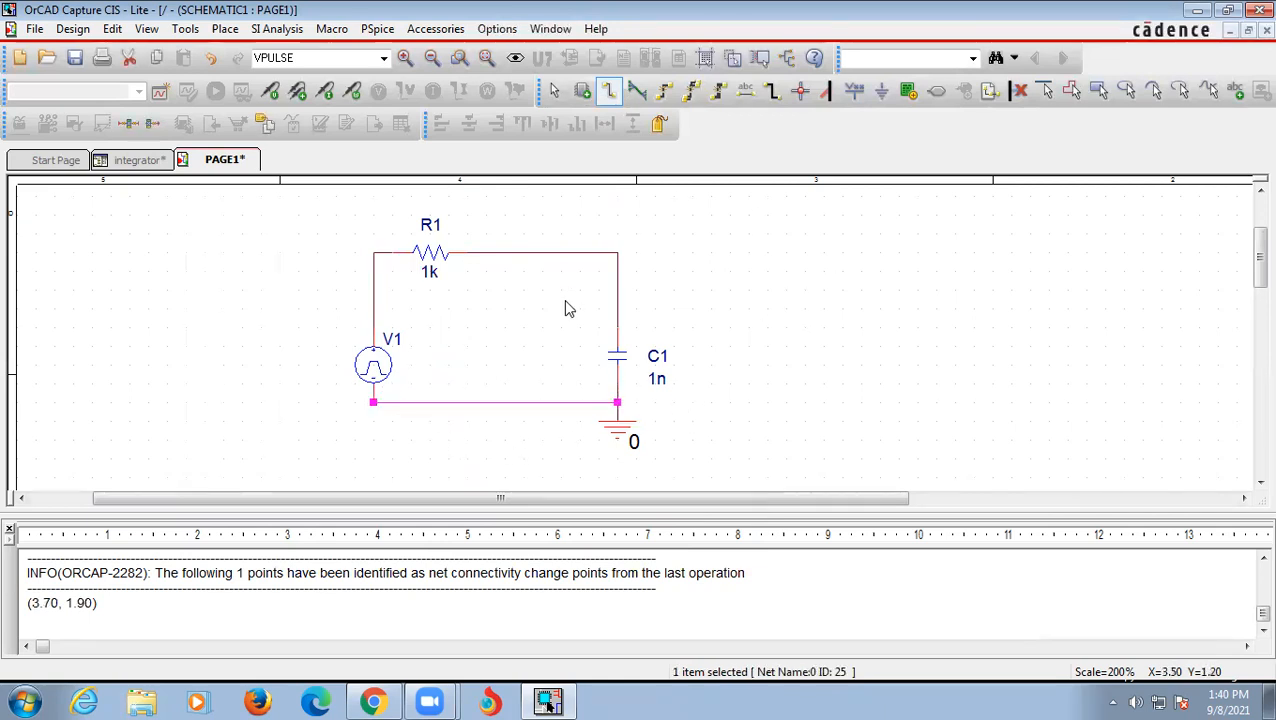
Shift source V1, the bottom return wire and capacitor C1 upward to tighten the circuit layout.
drag(378, 359, 375, 324)
click(483, 380)
click(489, 366)
mouse_move(489, 366)
mouse_down()
mouse_move(489, 397)
mouse_move(490, 384)
mouse_up()
click(729, 433)
click(617, 363)
drag(617, 363, 544, 389)
click(558, 328)
click(828, 389)
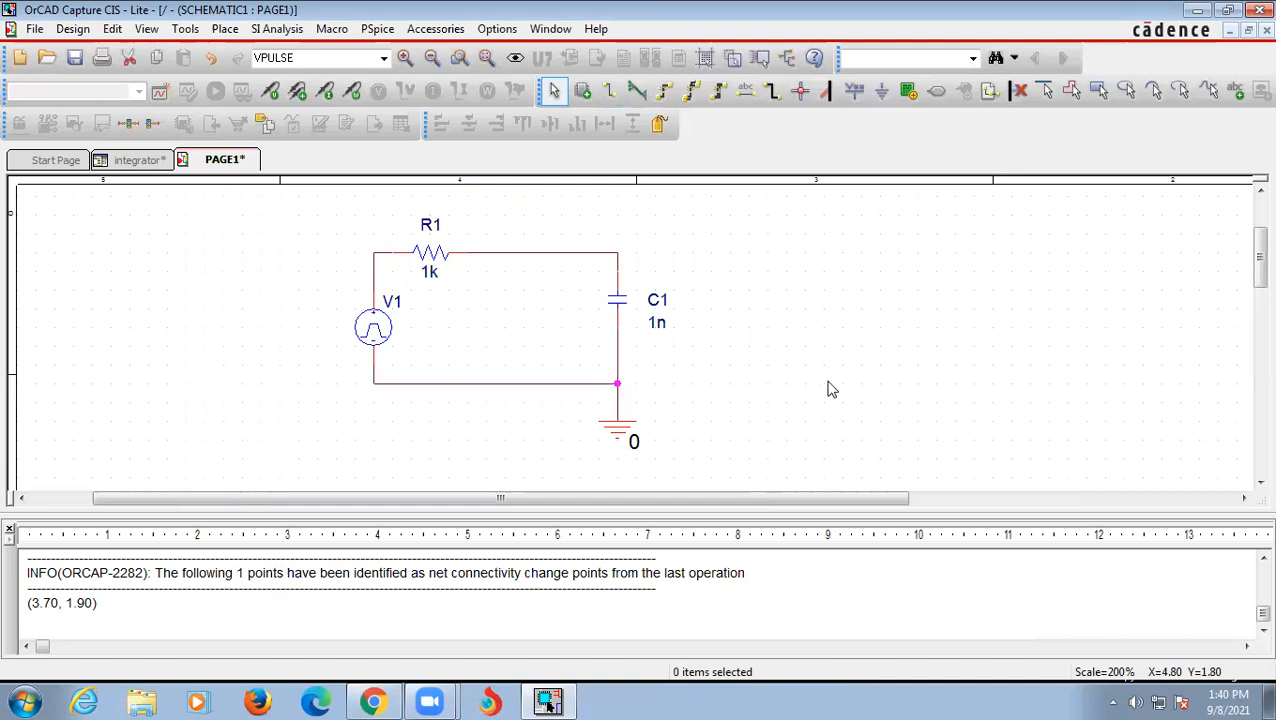
Move resistor R1 to the right so it sits nearly midway along the top wire between V1 and C1.
drag(430, 260, 486, 260)
click(517, 317)
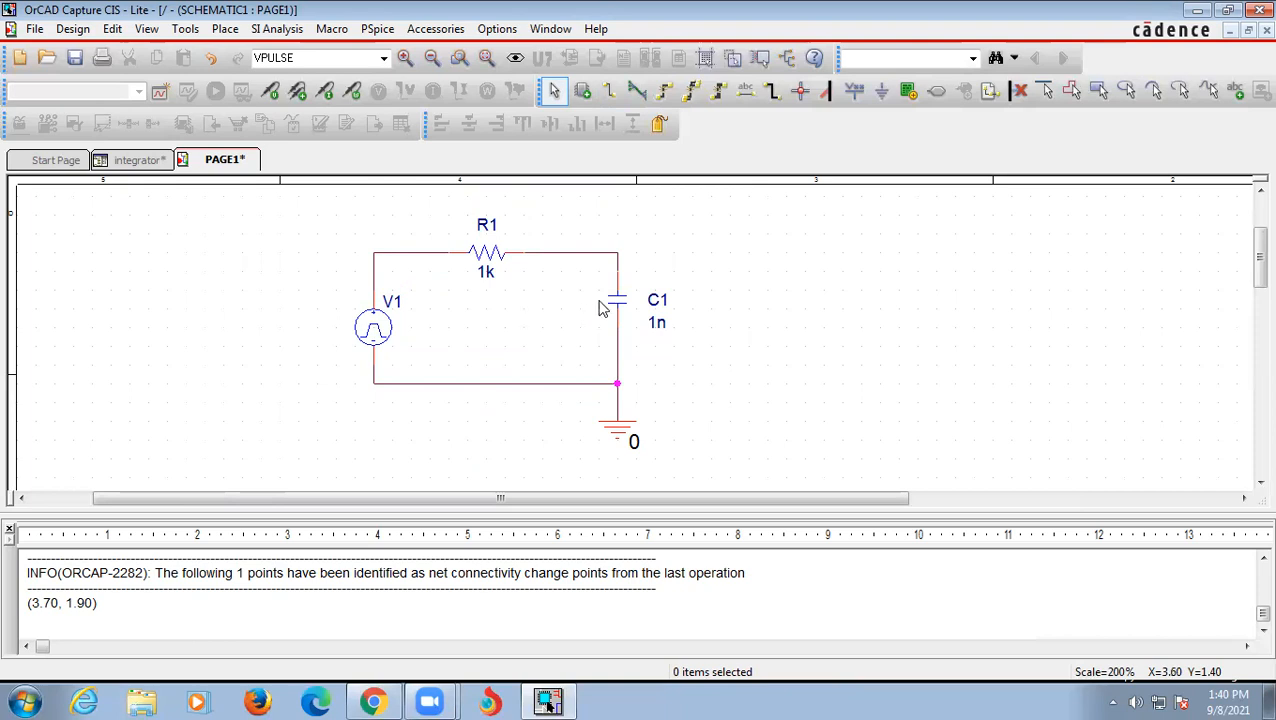
click(619, 328)
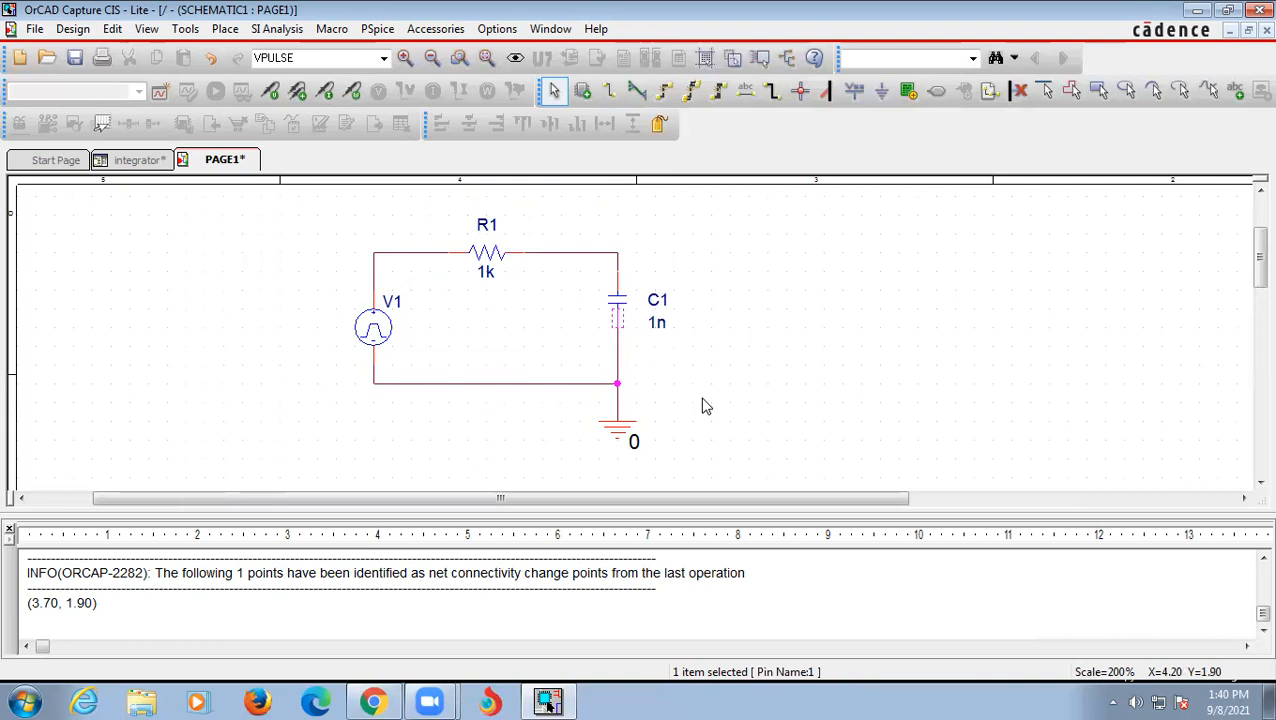
Set the value of resistor R1 to 5.6k.
click(488, 280)
click(498, 350)
click(485, 280)
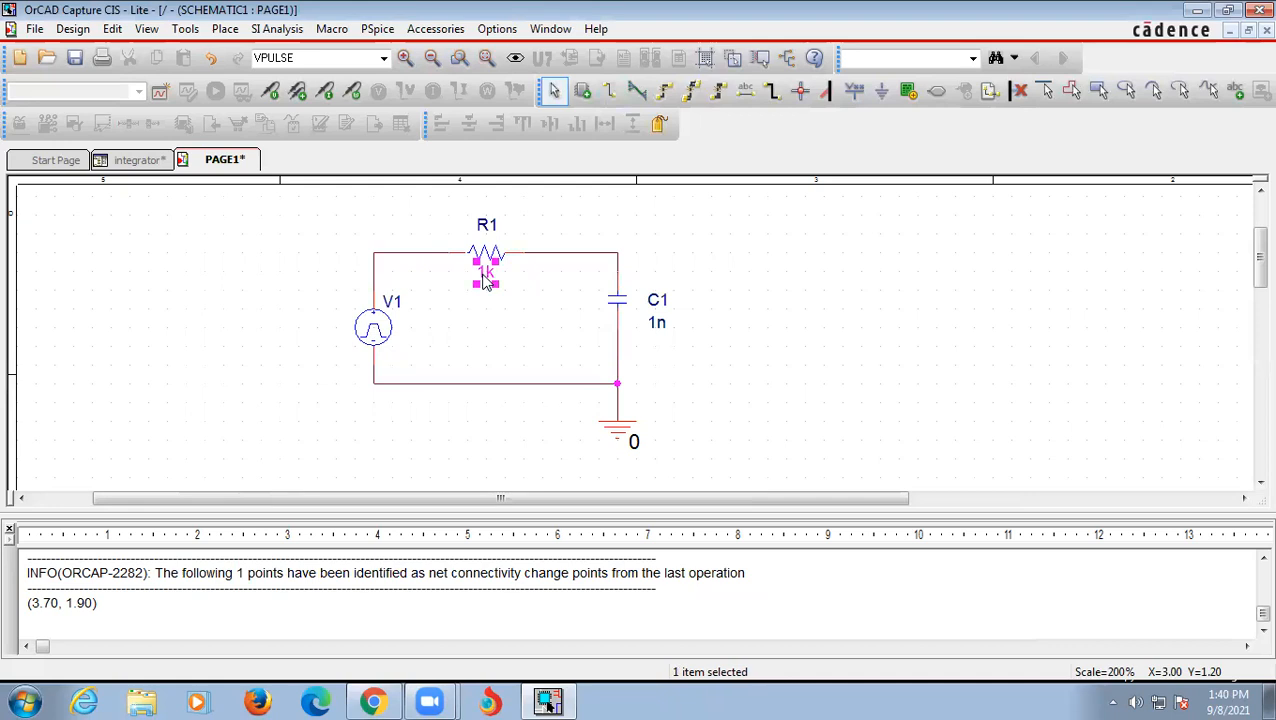
double_click(485, 281)
click(523, 255)
drag(529, 255, 481, 264)
text(5)
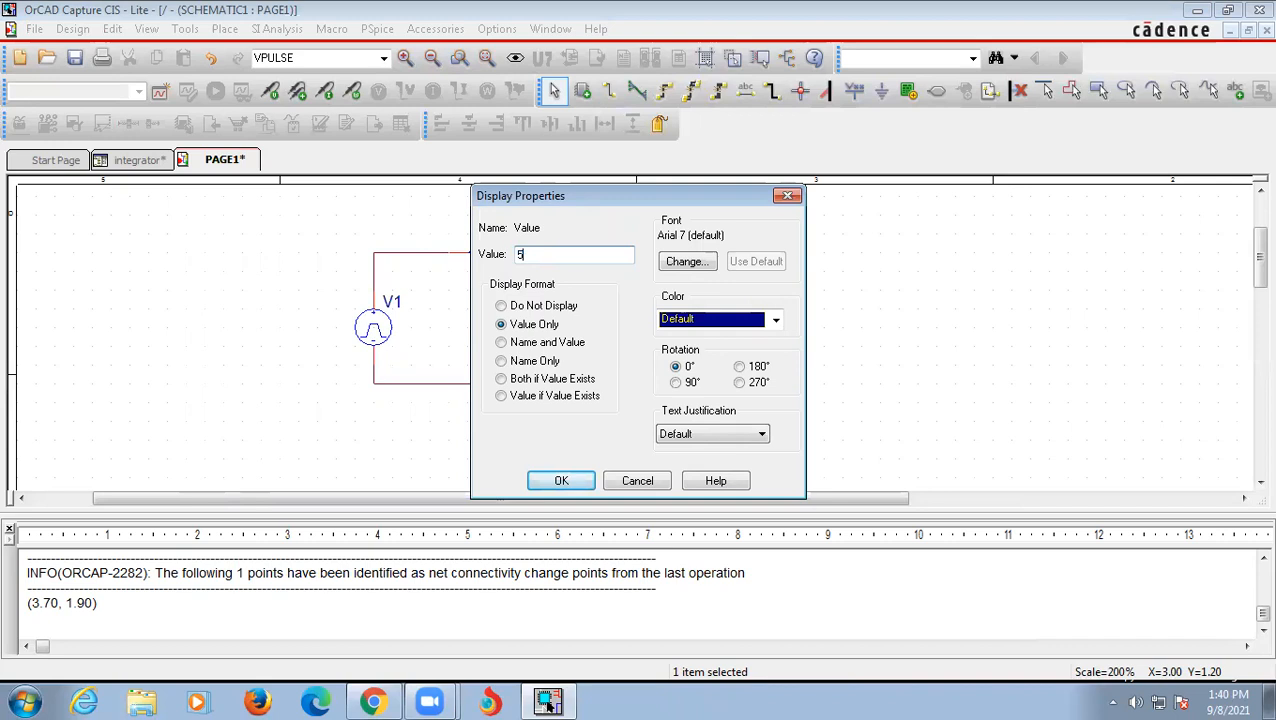
text(.6k)
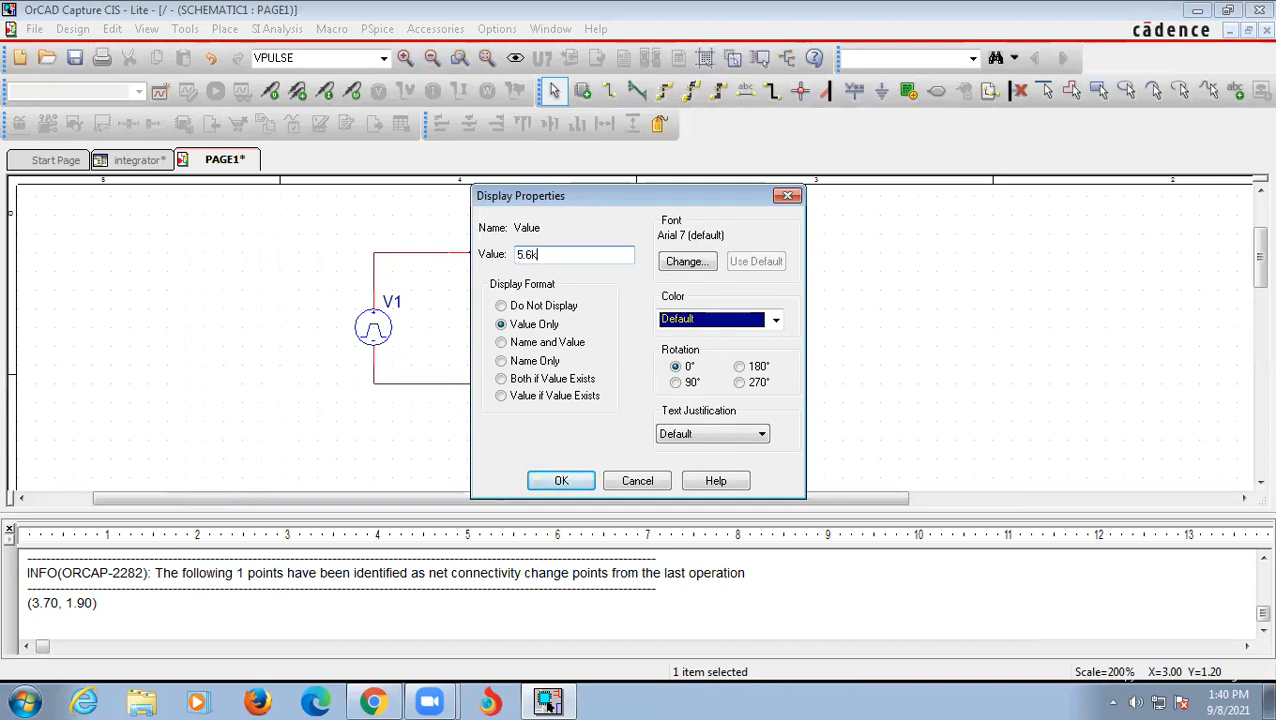
click(574, 480)
click(530, 287)
Set the value of capacitor C1 to .1u.
click(658, 330)
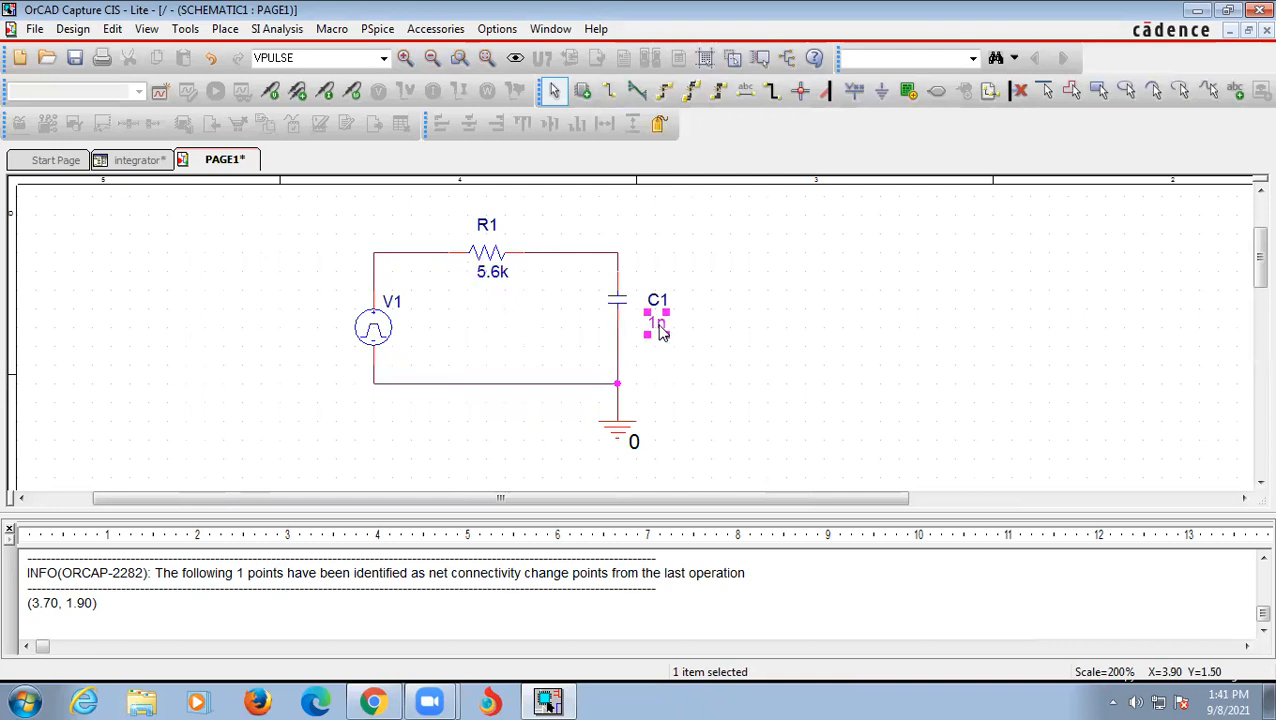
double_click(660, 332)
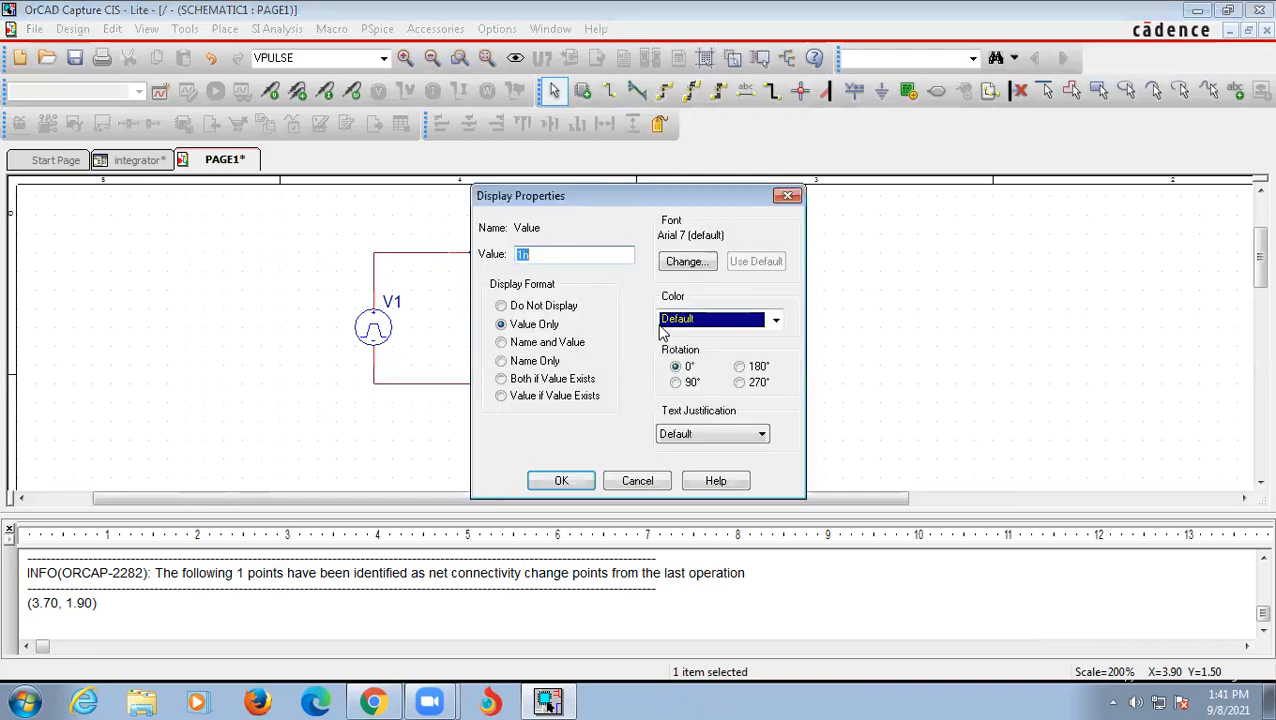
click(551, 258)
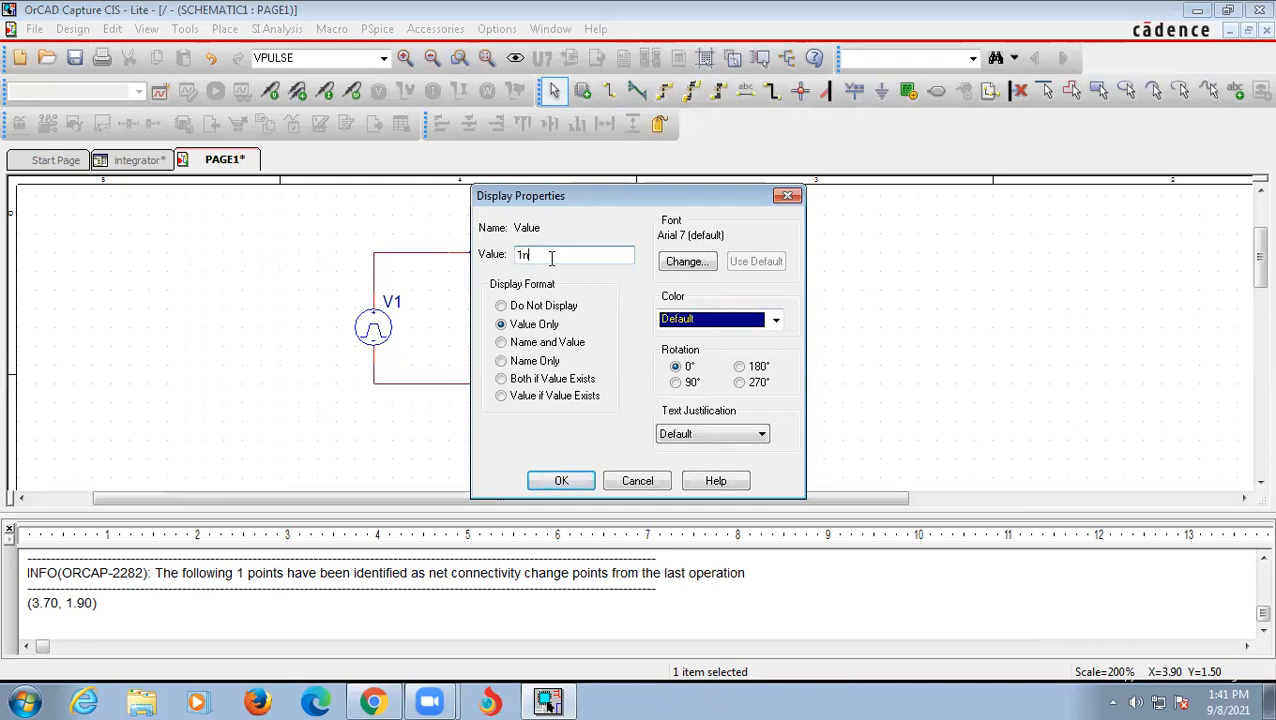
key(BackSpace)
key(BackSpace)
text(.1u)
click(572, 480)
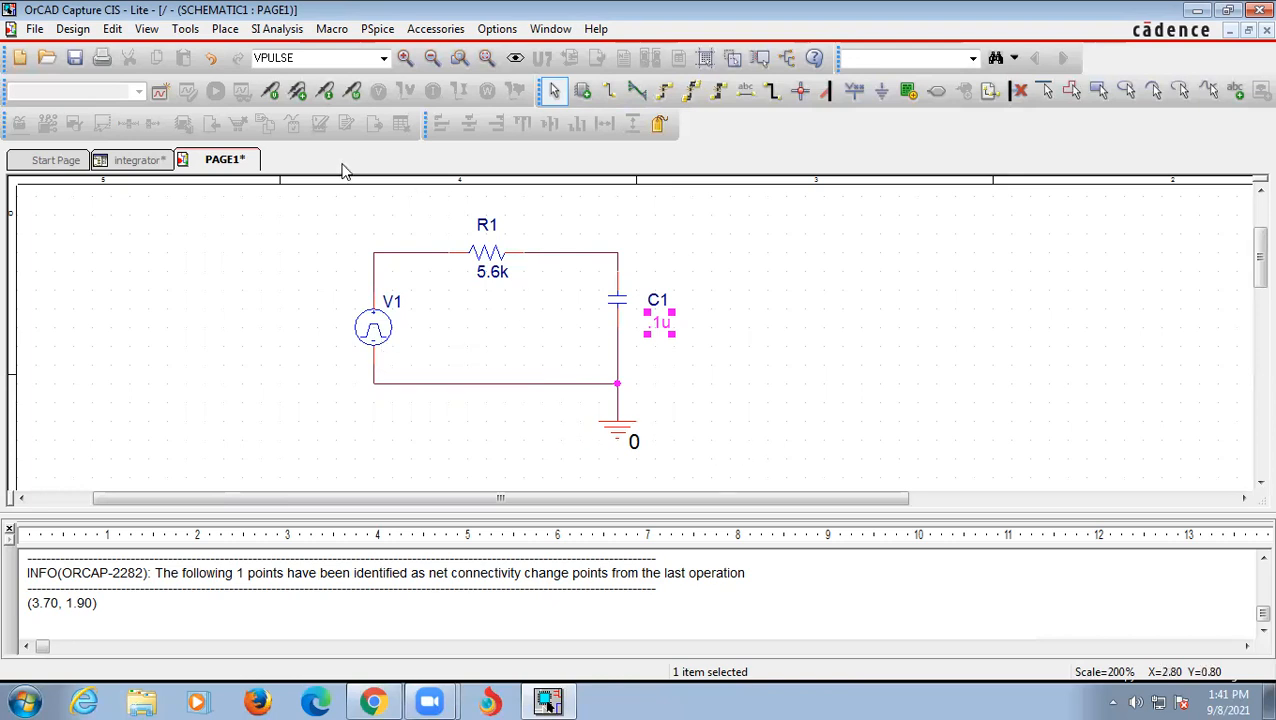
Place voltage markers on the wire above C1 and on the wire above V1, and end marker placement.
click(271, 96)
click(273, 91)
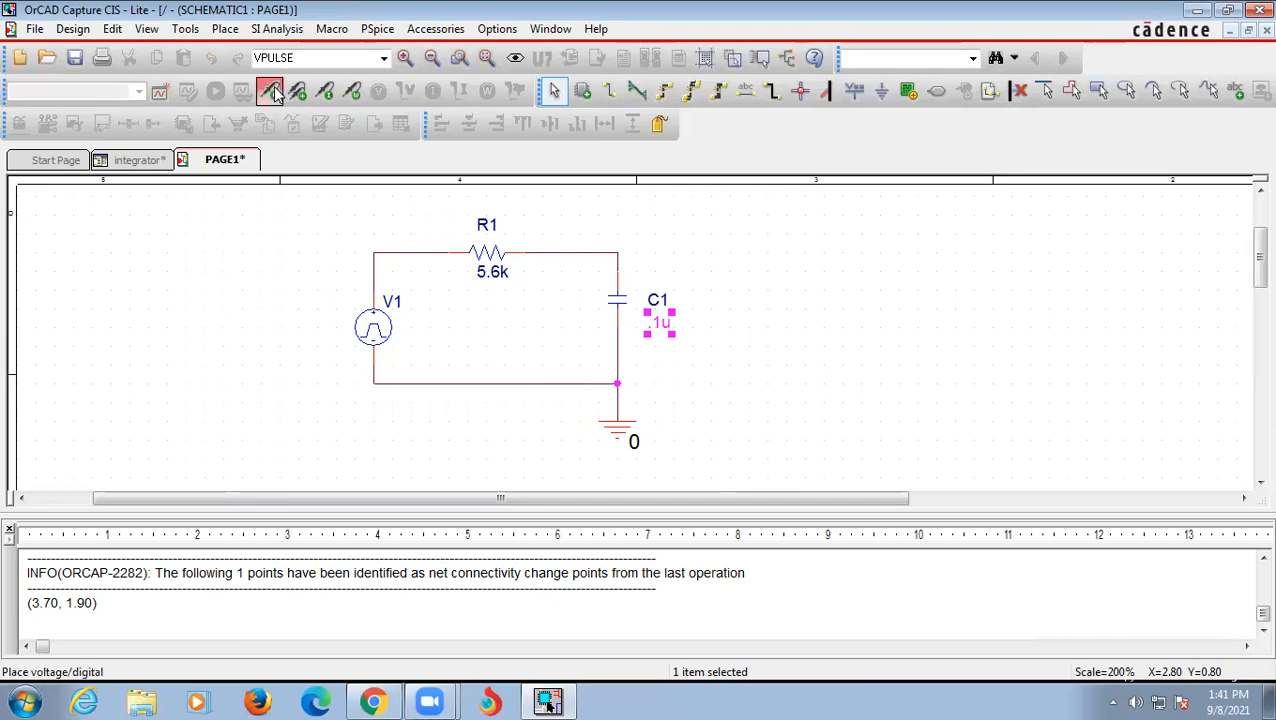
click(621, 276)
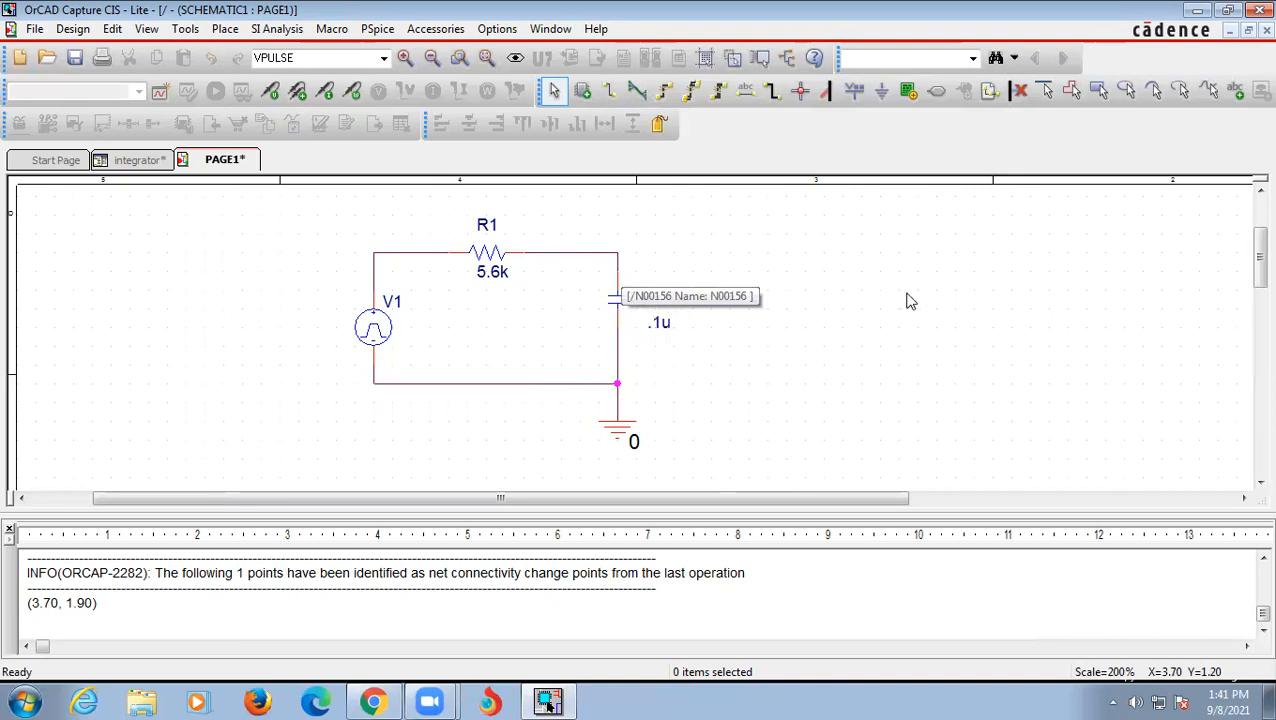
click(378, 286)
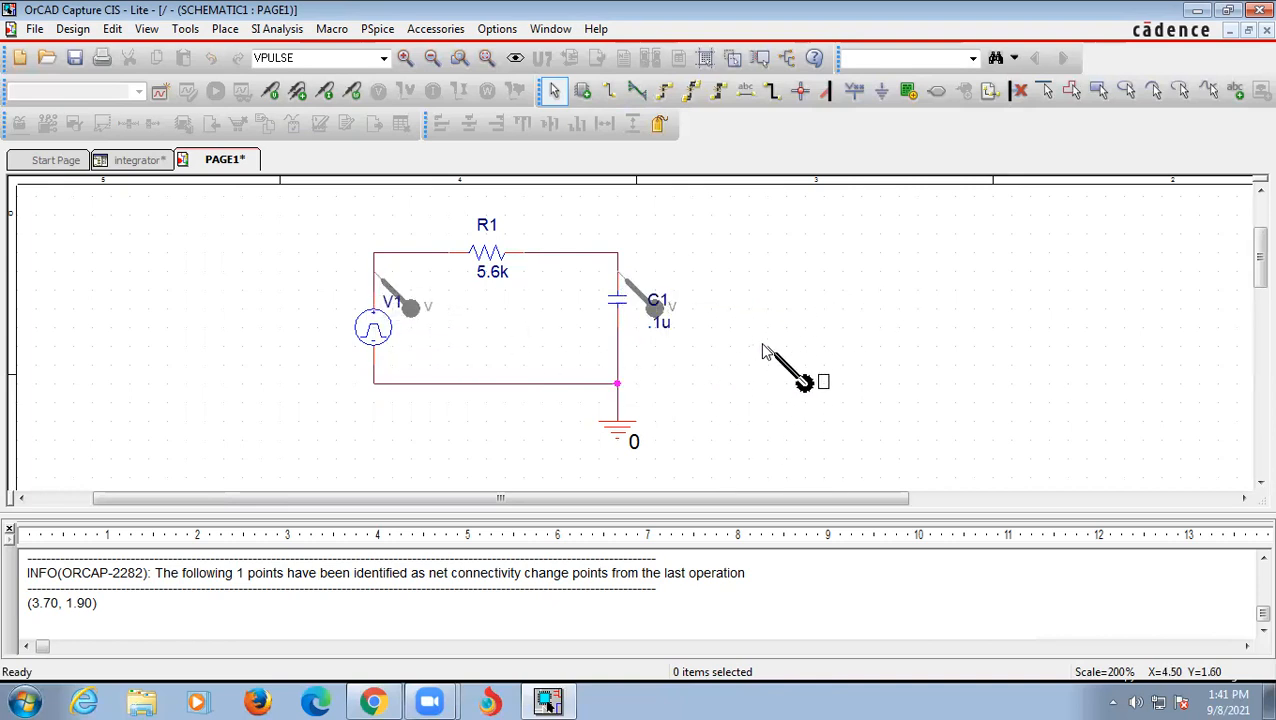
key(Escape)
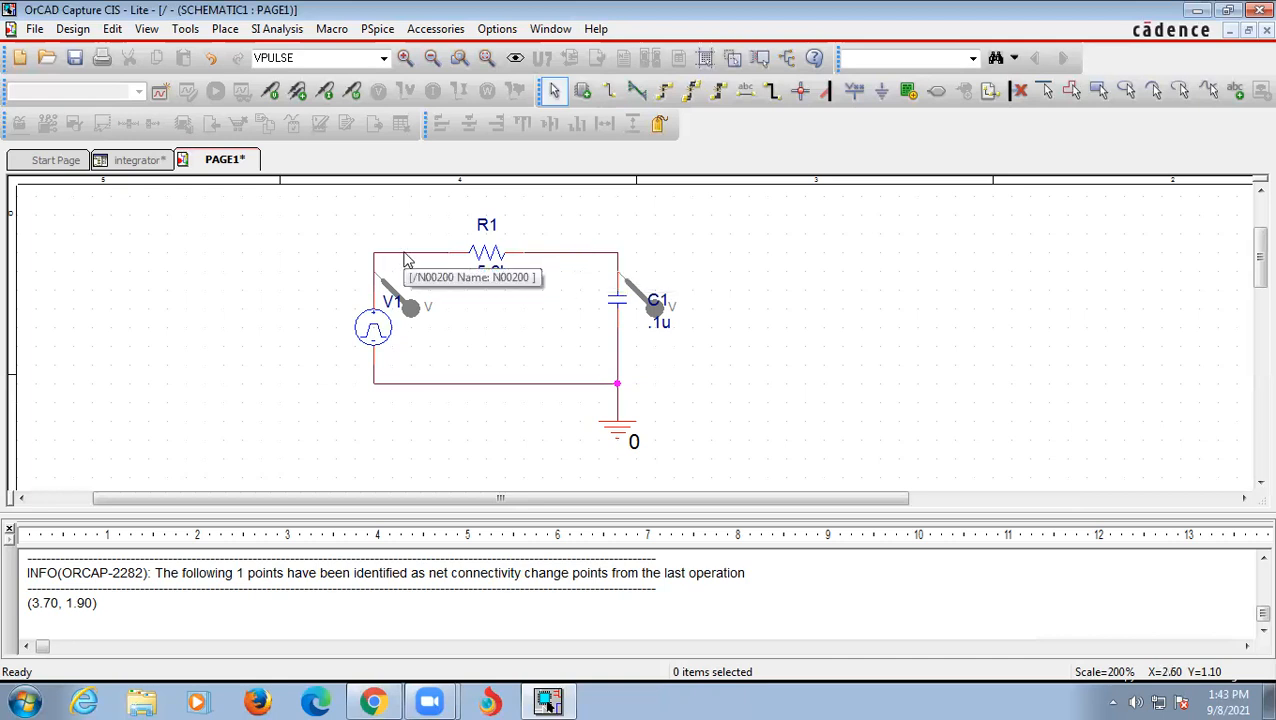
Place the net alias VIN on the wire between source V1 and resistor R1.
click(747, 92)
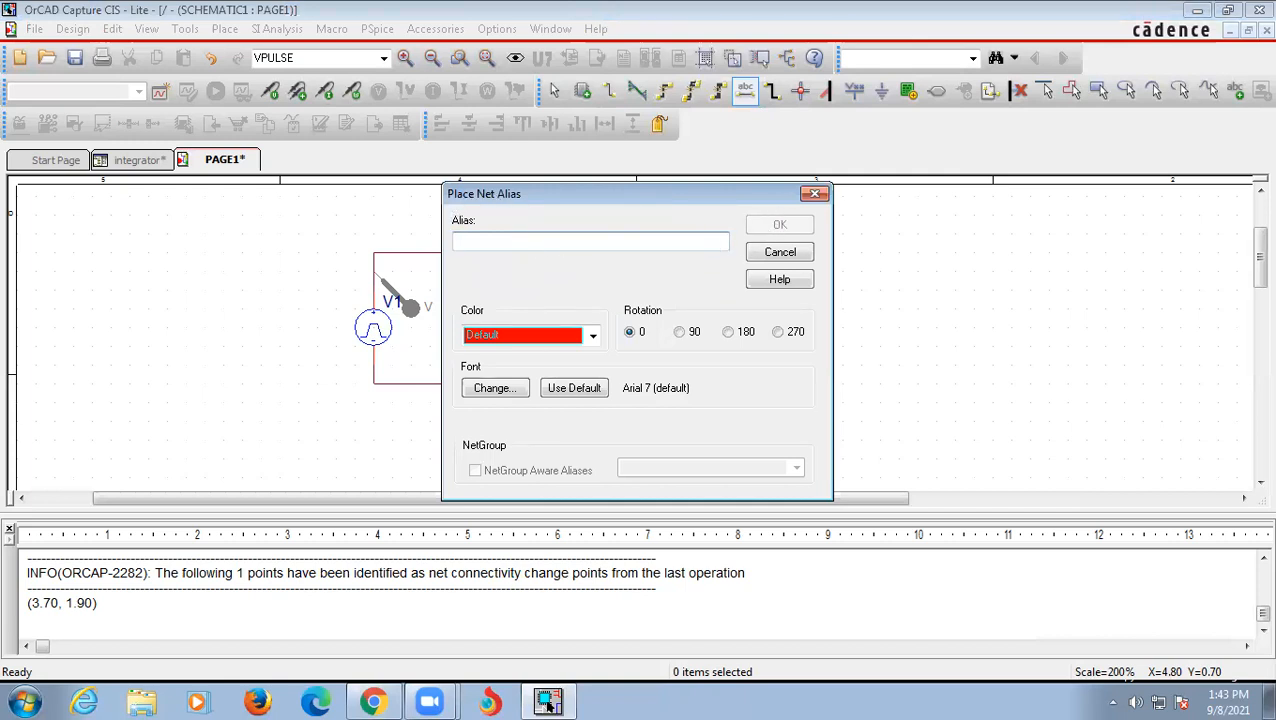
text(v)
key(BackSpace)
text(VIN)
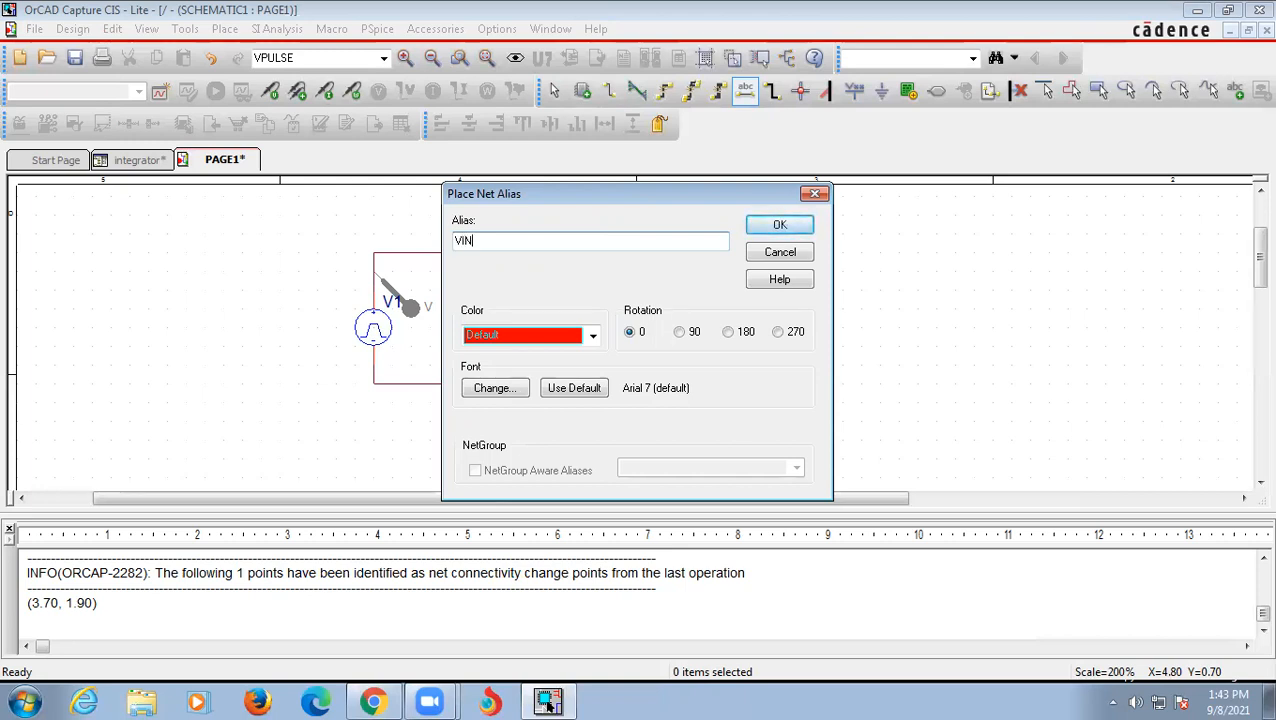
click(779, 226)
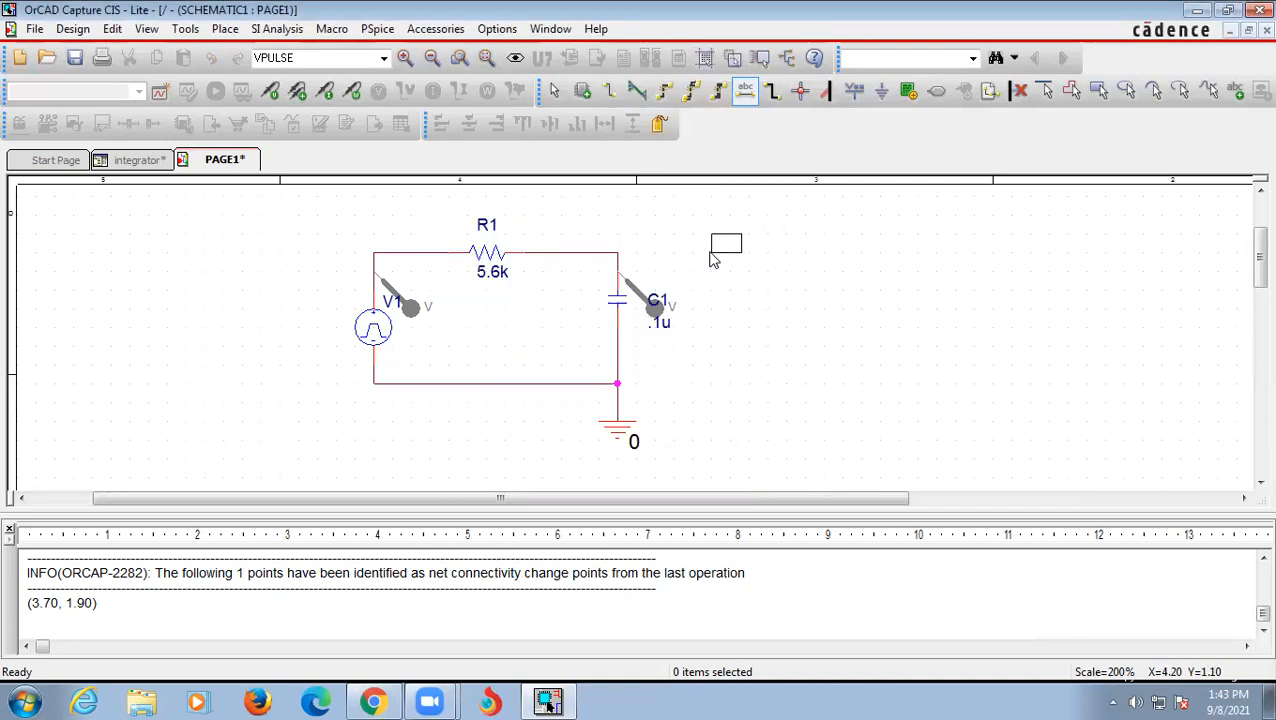
click(378, 258)
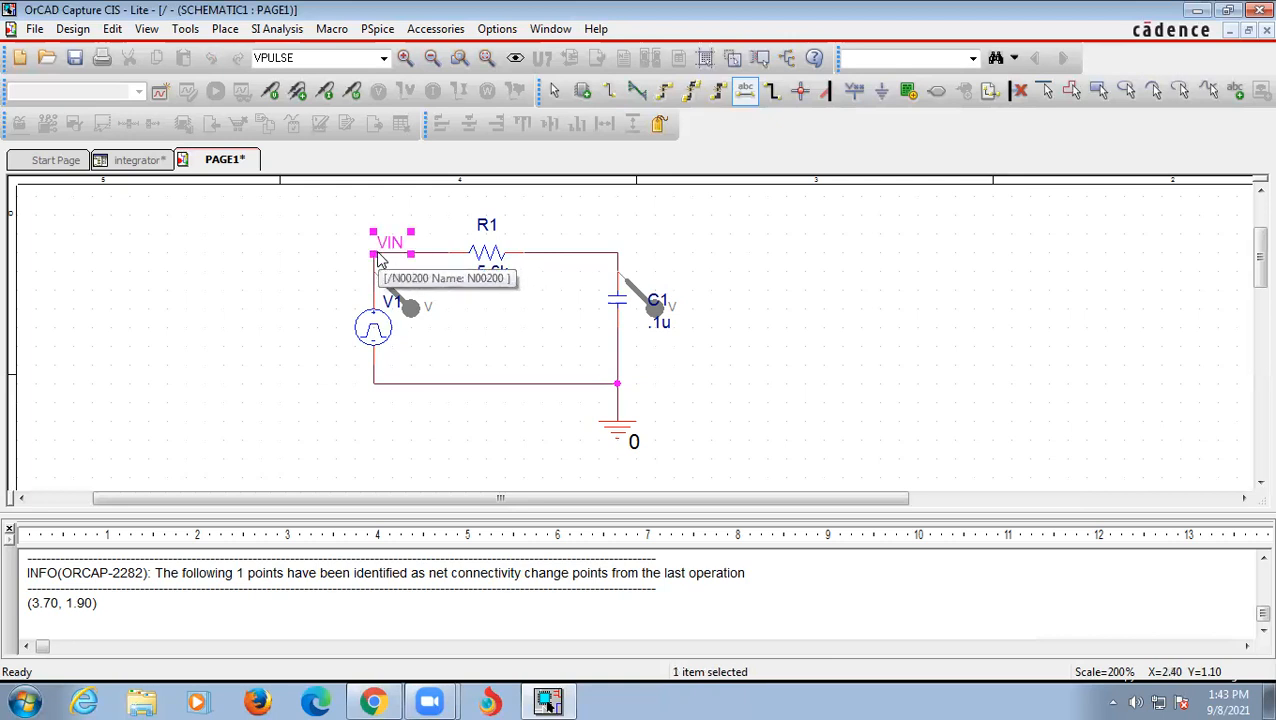
Place the net alias VOUT on the wire between R1 and C1, and end alias placement.
click(747, 93)
click(541, 243)
key(BackSpace)
key(BackSpace)
text(OUT)
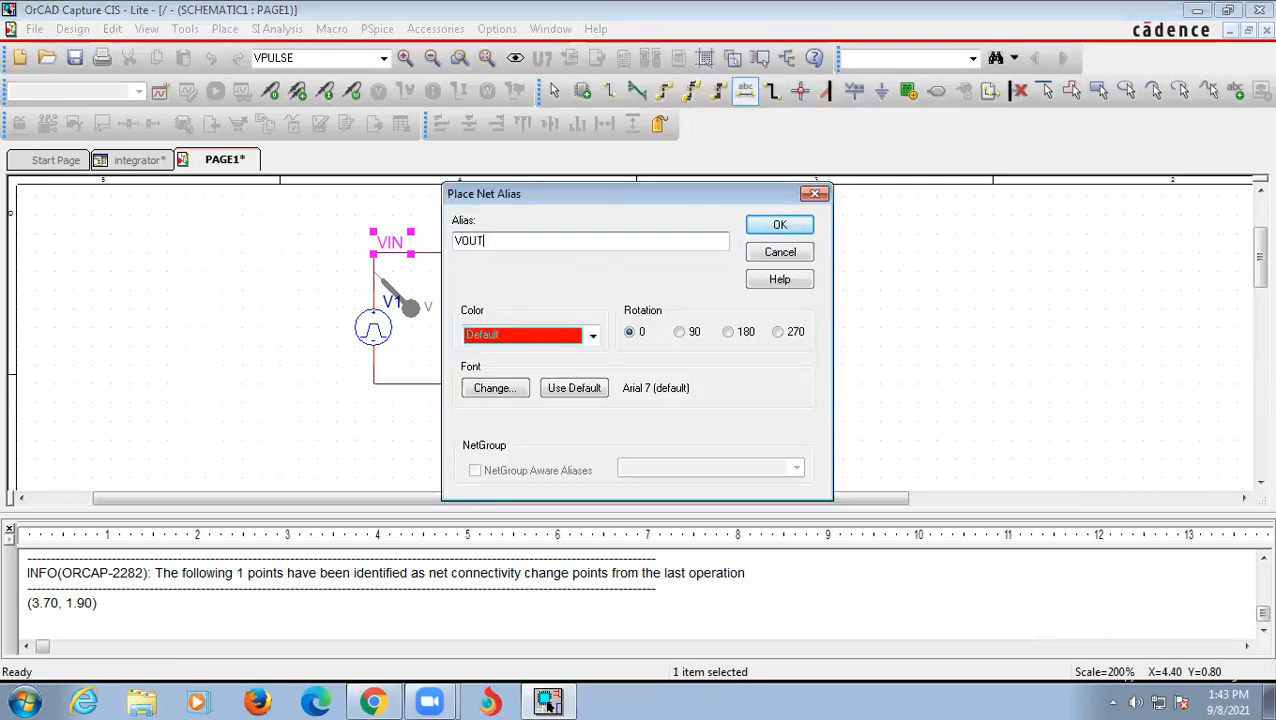
click(779, 228)
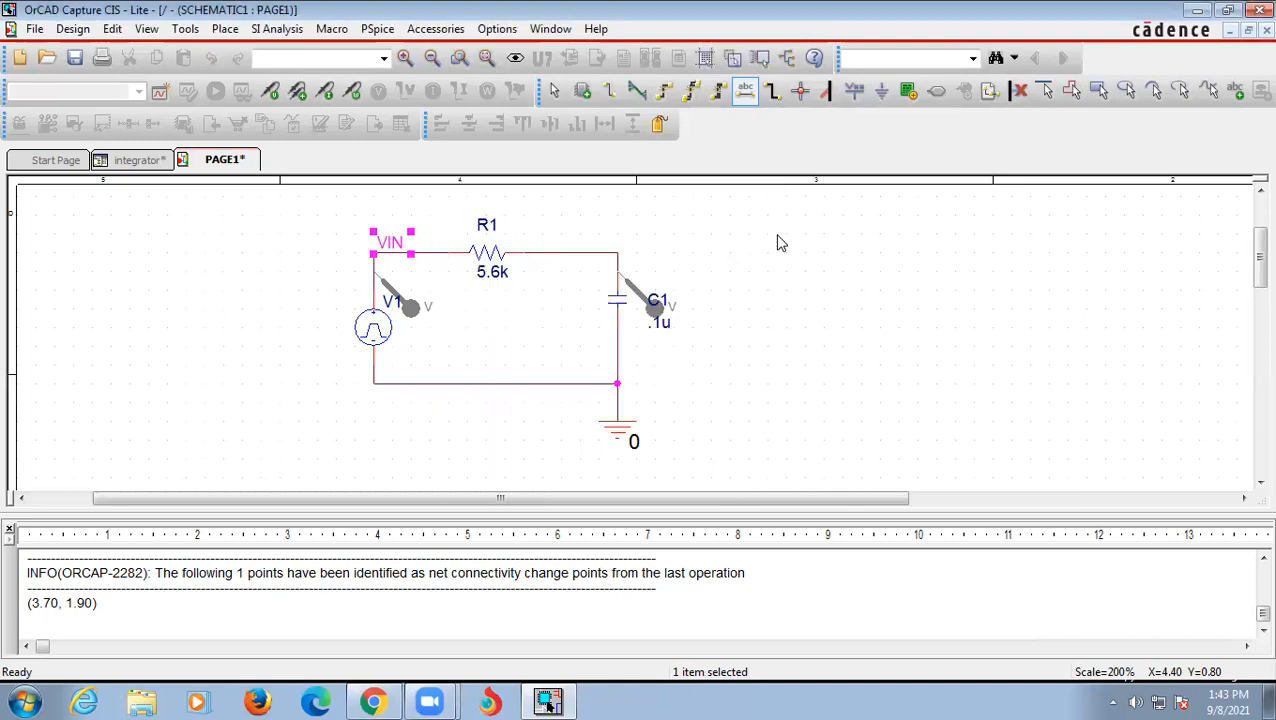
click(574, 256)
right_click(1125, 338)
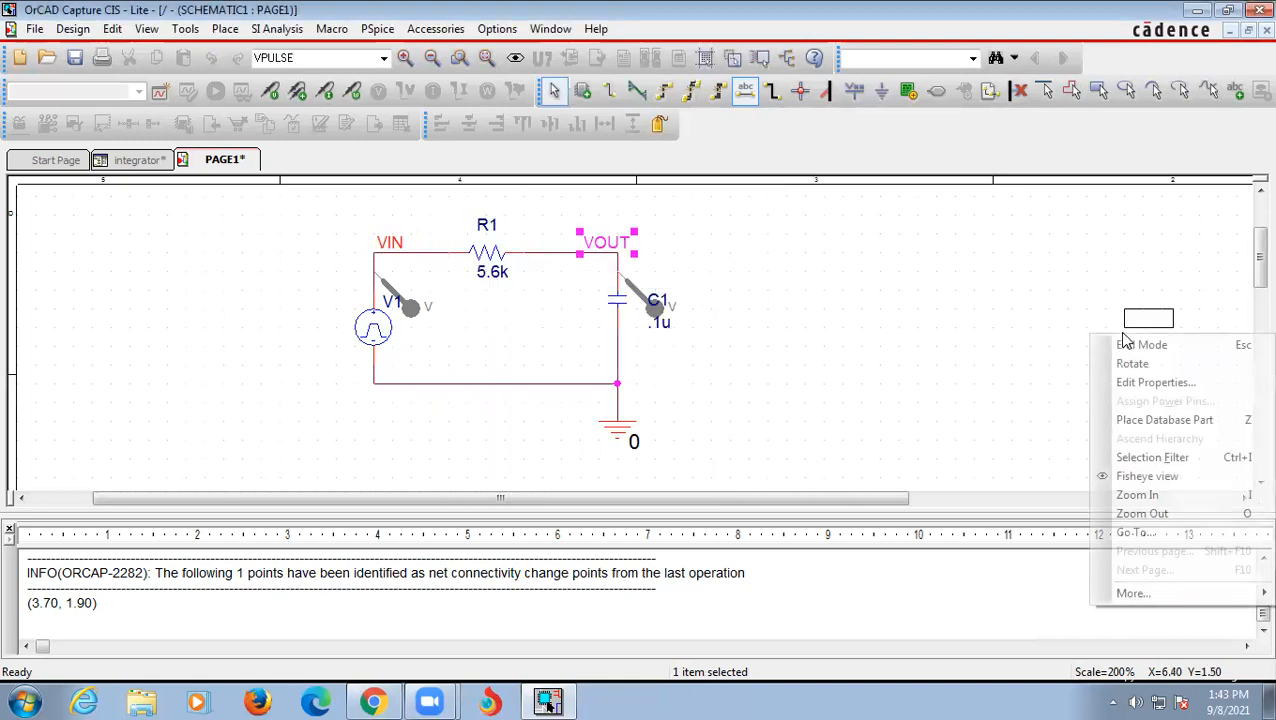
click(1130, 345)
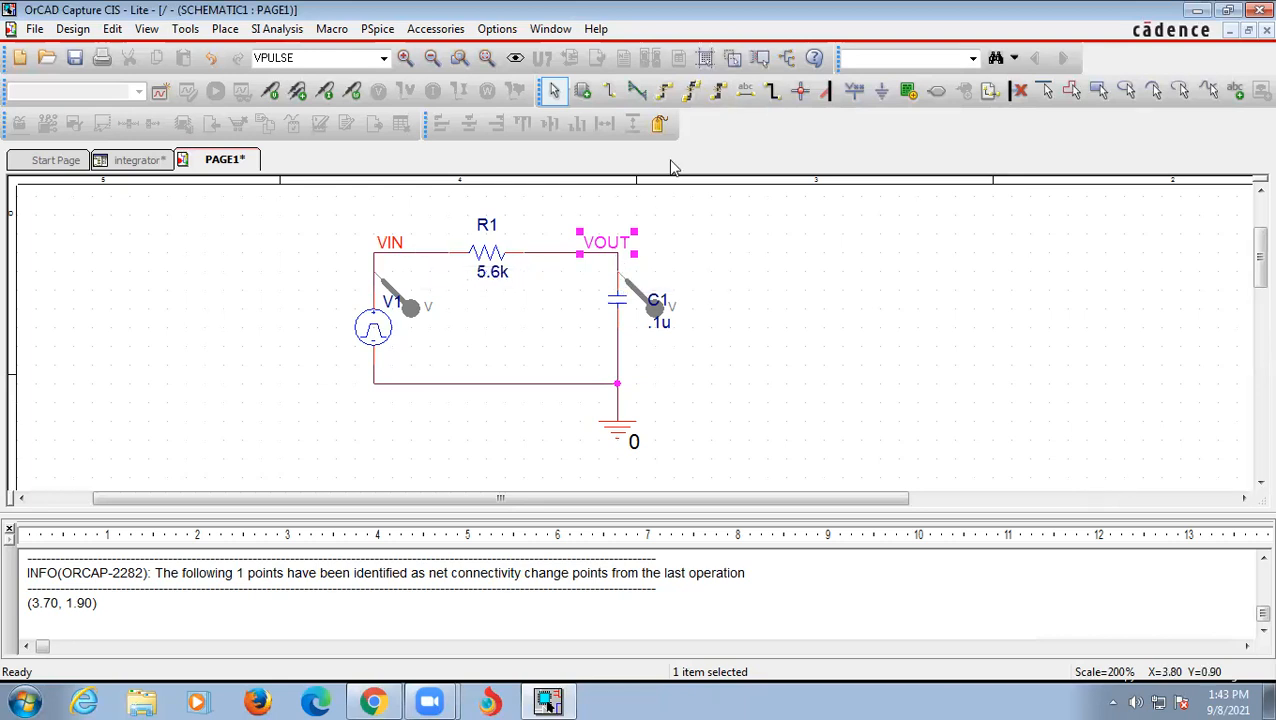
Create a new PSpice simulation profile named INTGRATOR.
click(372, 30)
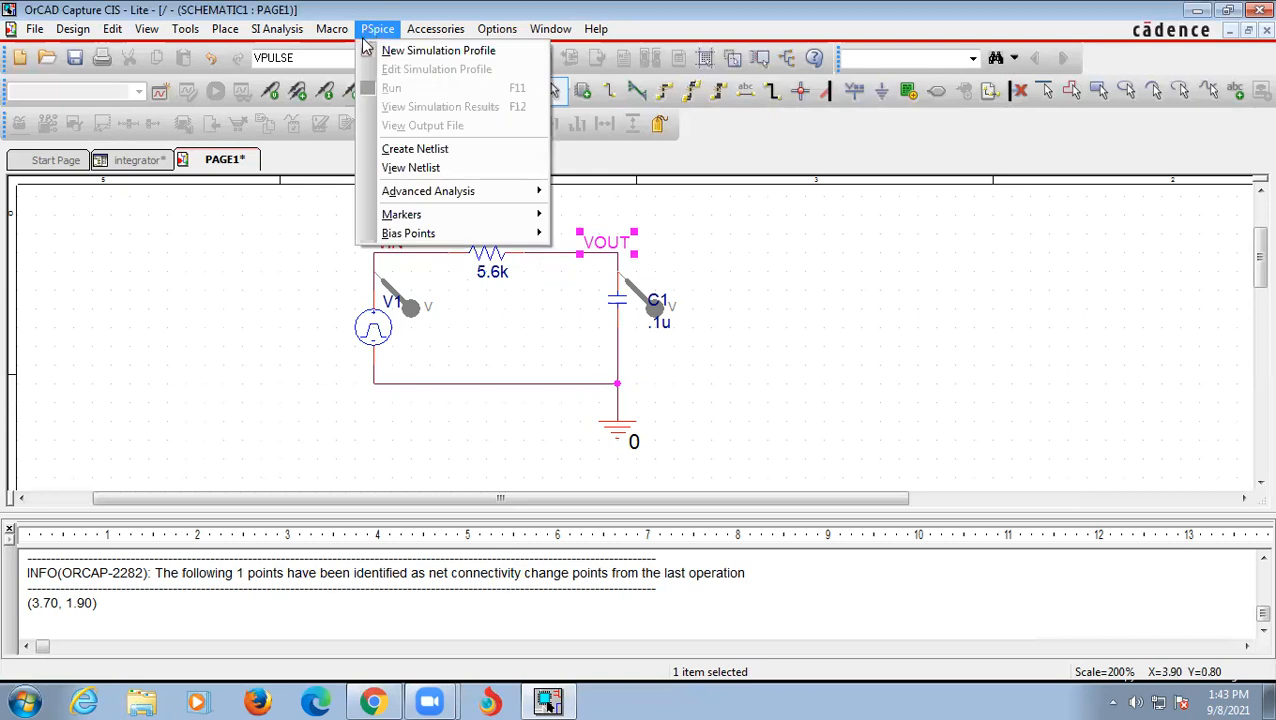
click(410, 62)
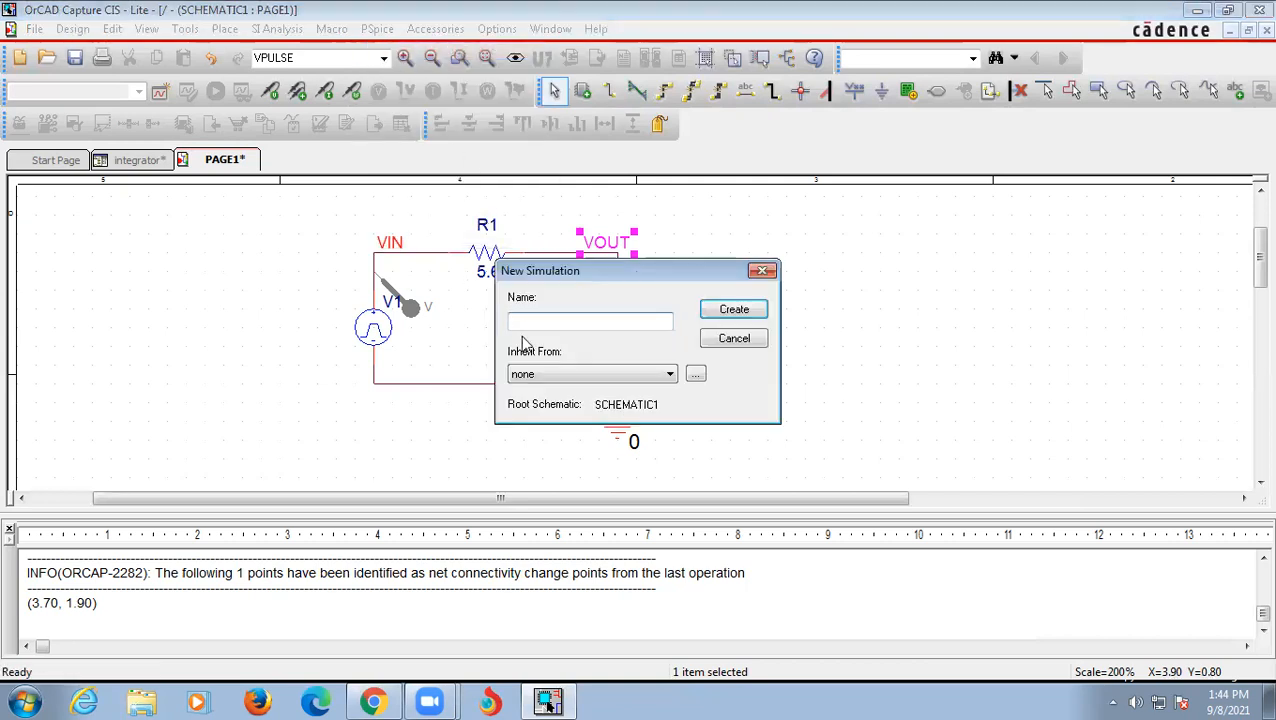
text(INTGRAT)
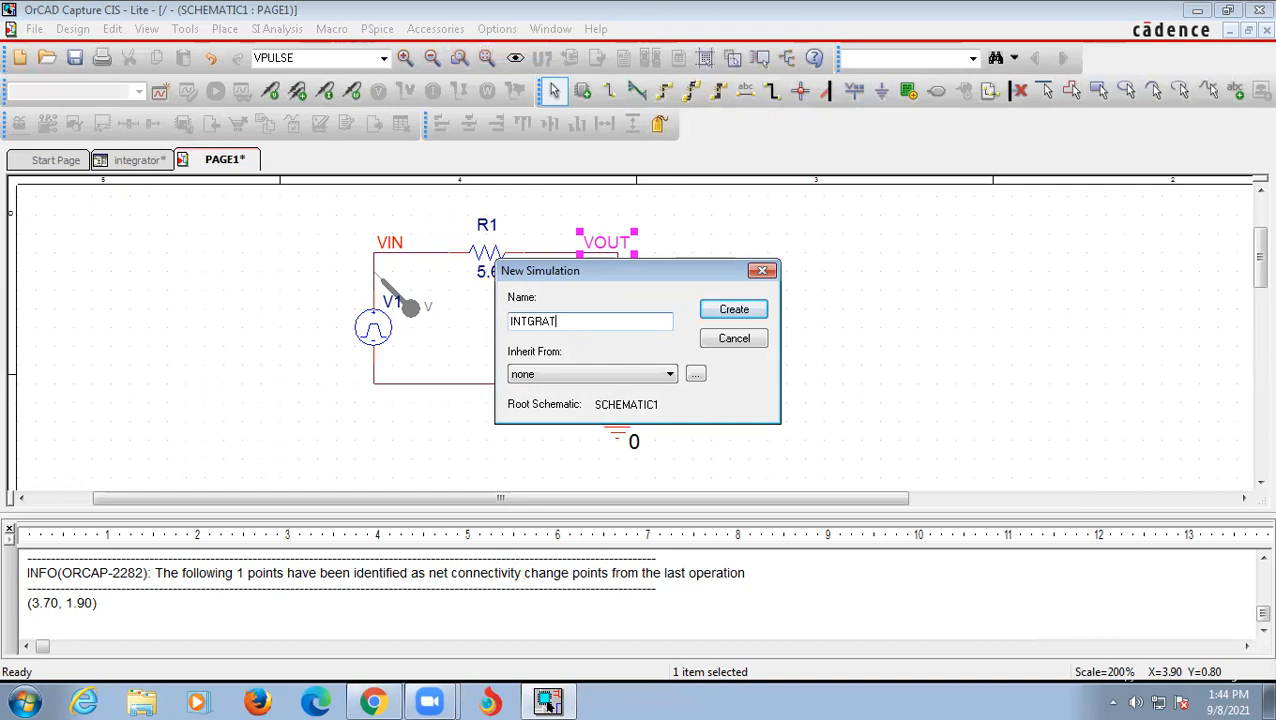
text(OR)
click(726, 313)
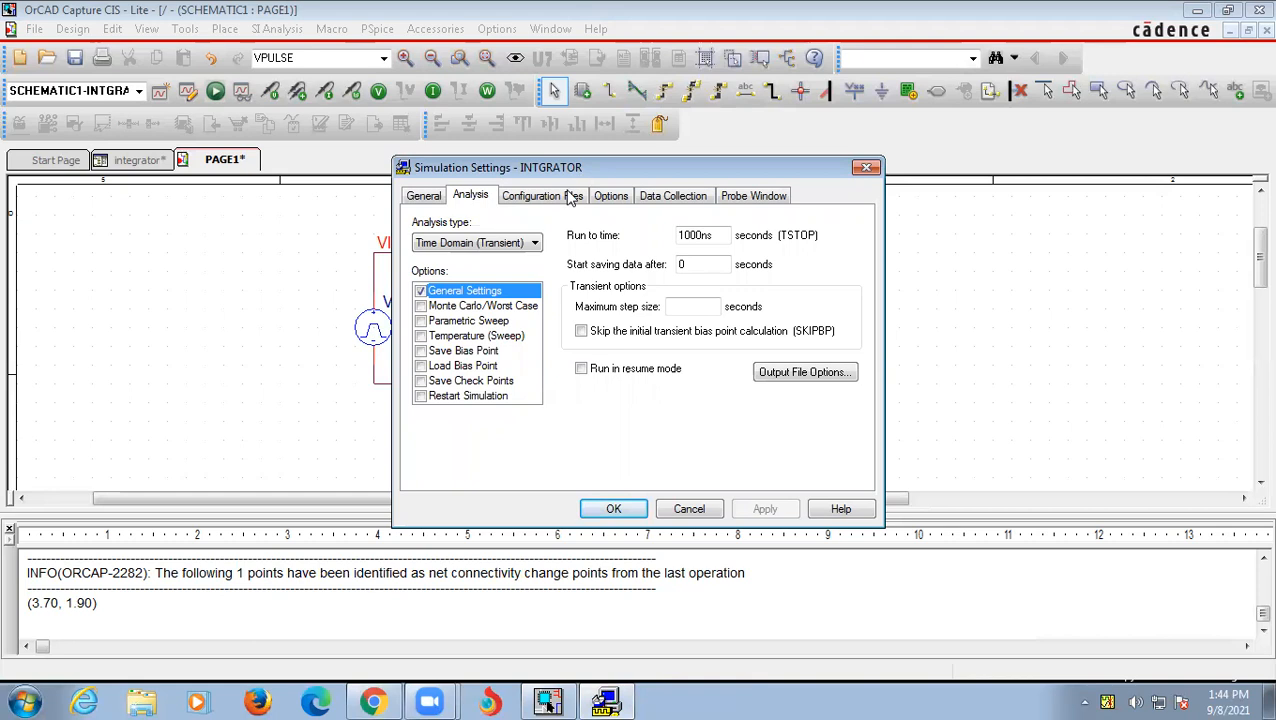
Keep the Time Domain (Transient) analysis type, set the run to time to 5m seconds, and apply the simulation settings.
click(428, 194)
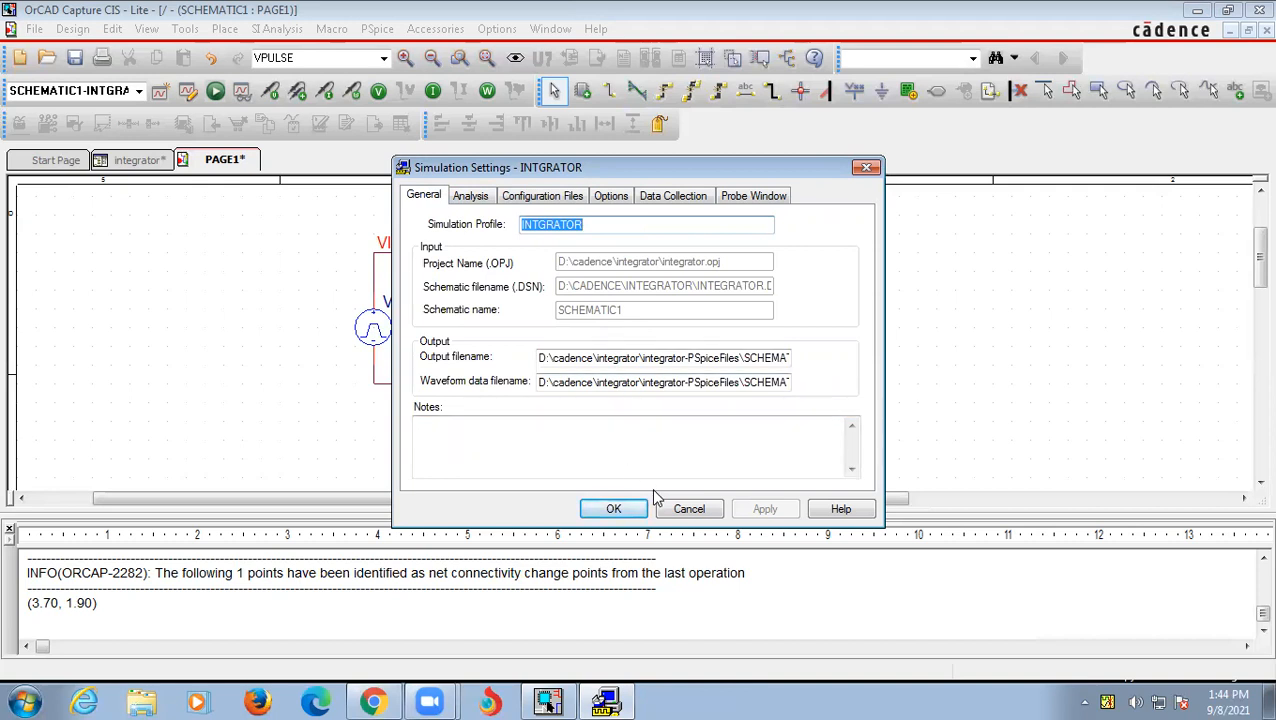
click(471, 197)
click(477, 244)
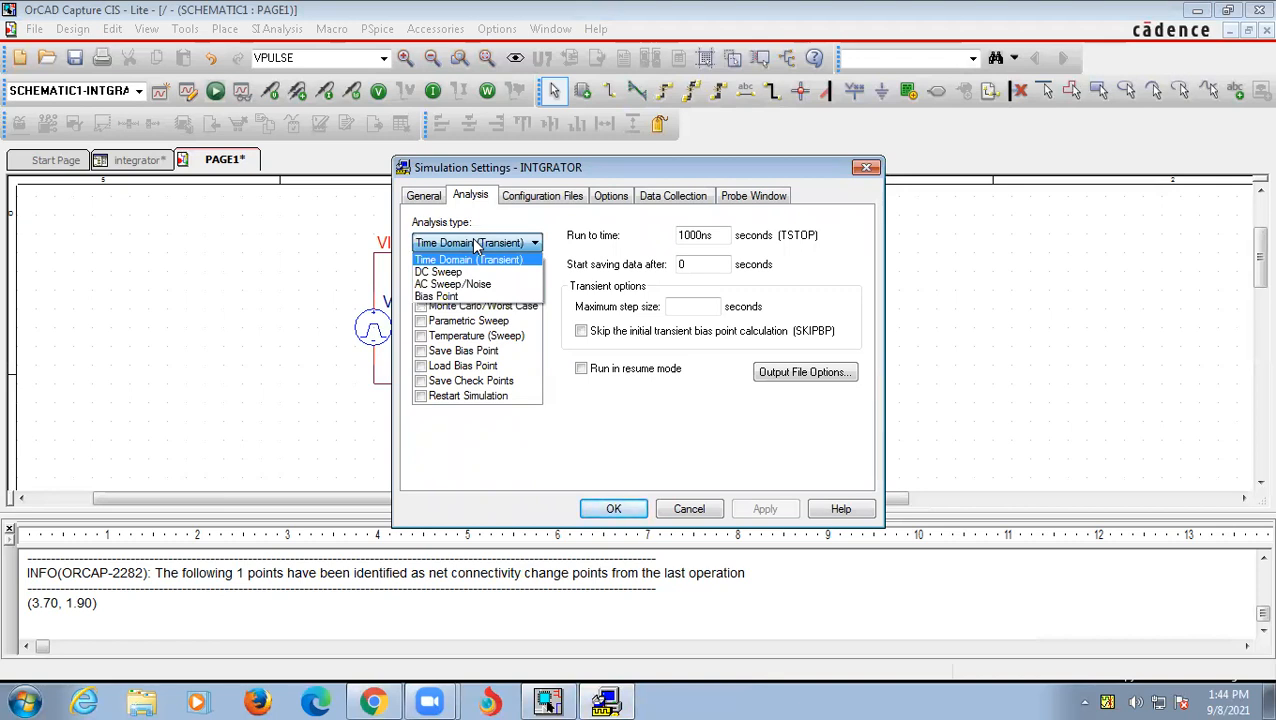
click(477, 245)
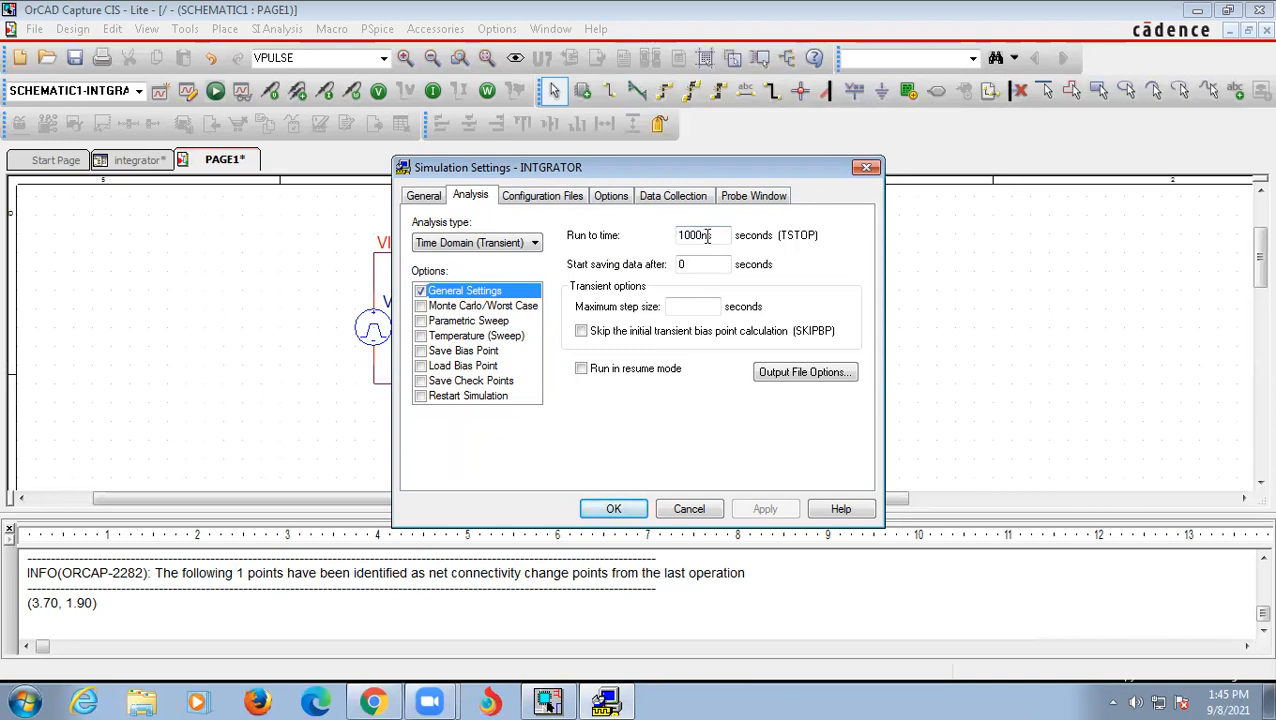
drag(709, 235, 672, 237)
text(5Ms)
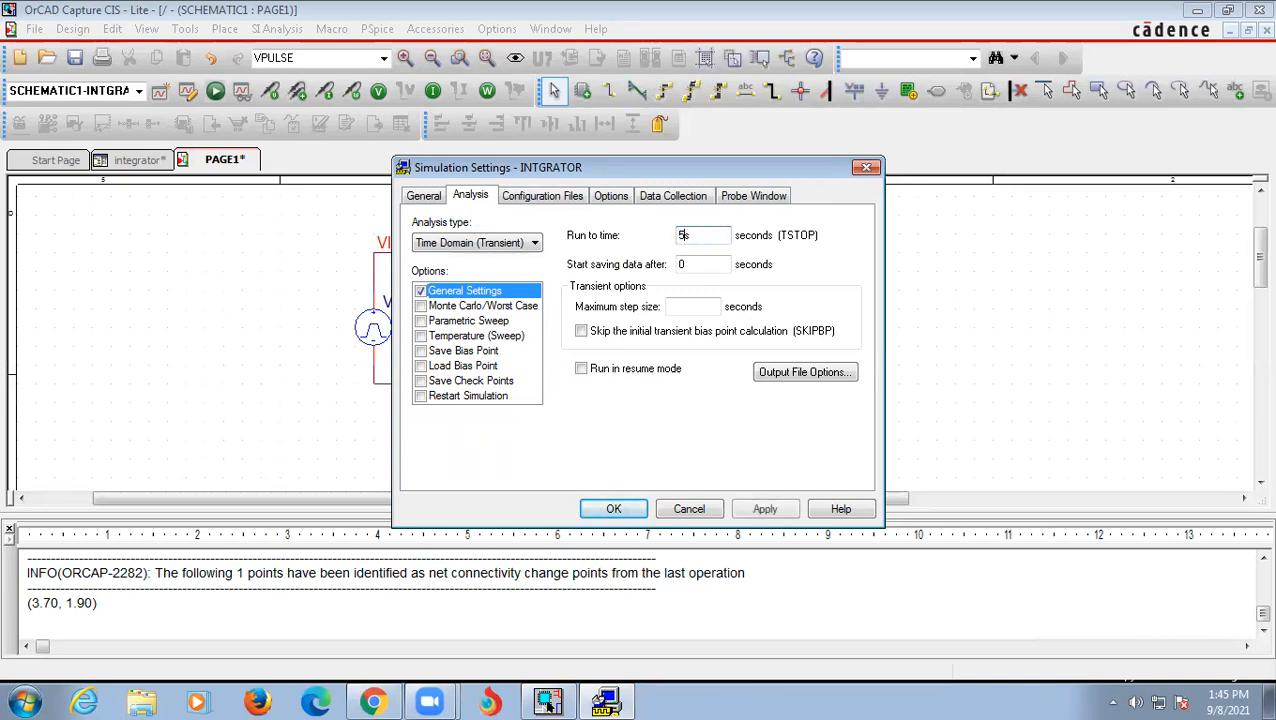
key(Left)
key(BackSpace)
text(m)
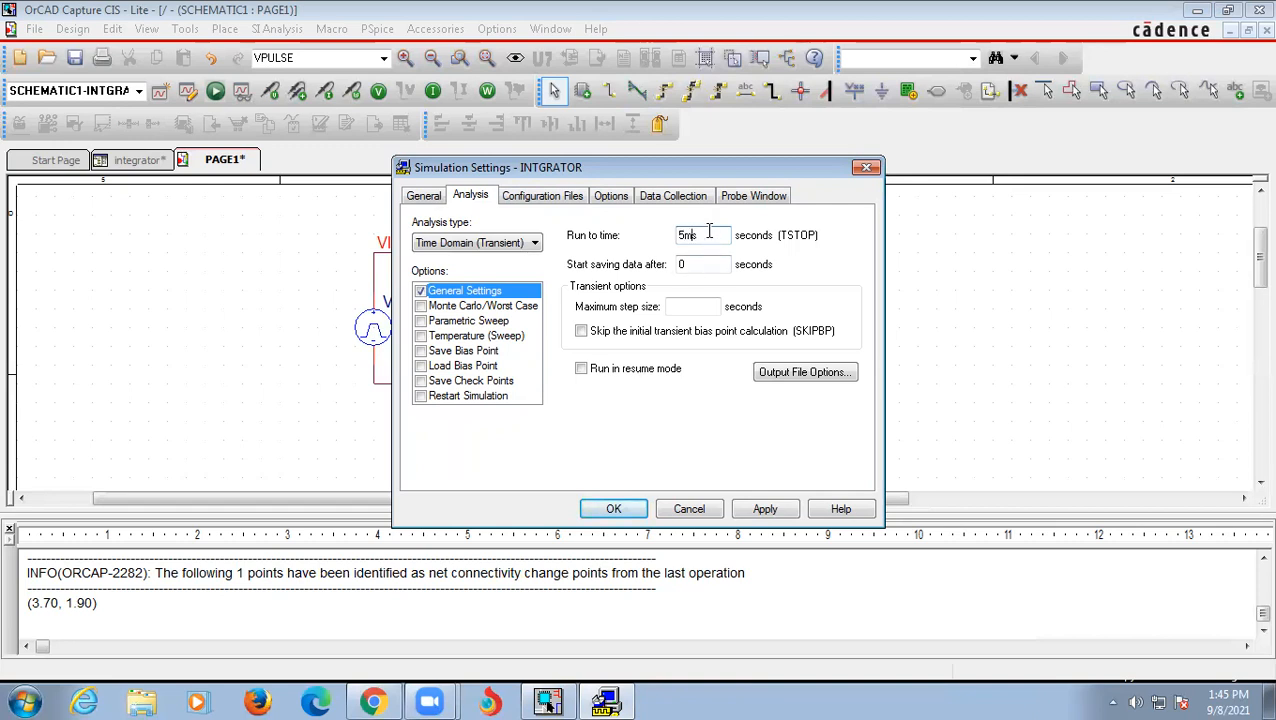
key(Delete)
click(780, 513)
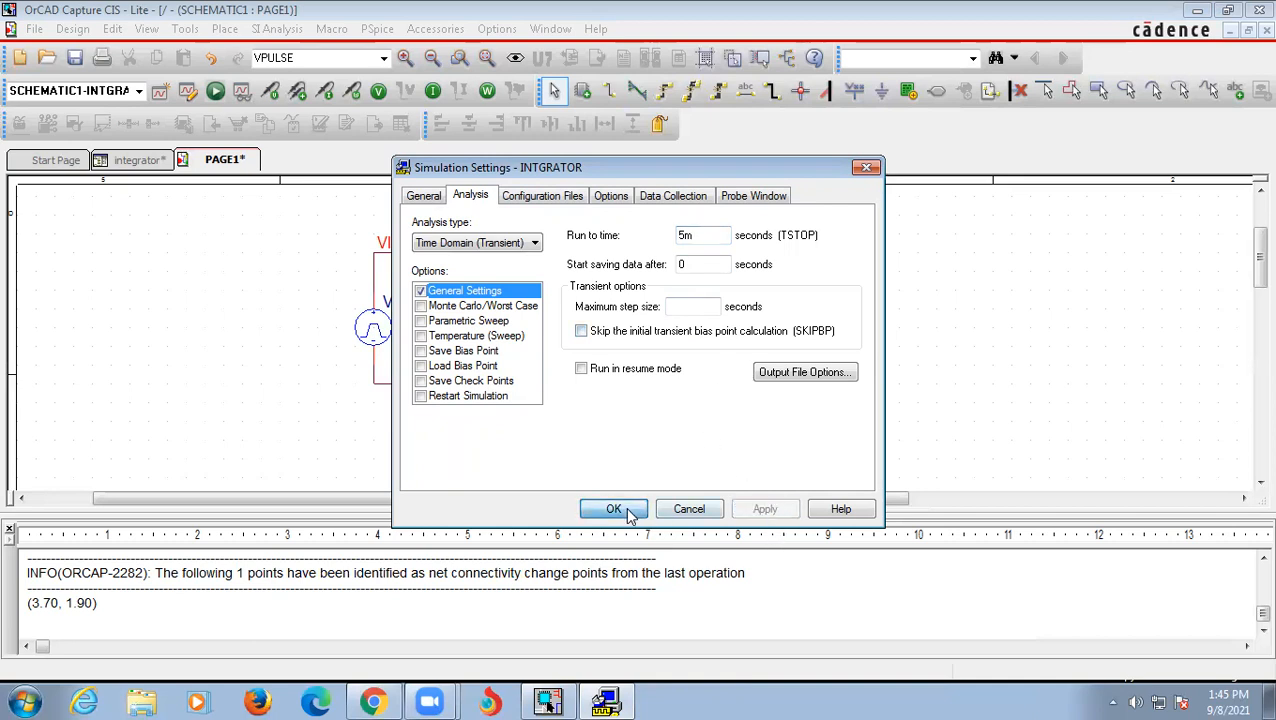
click(614, 510)
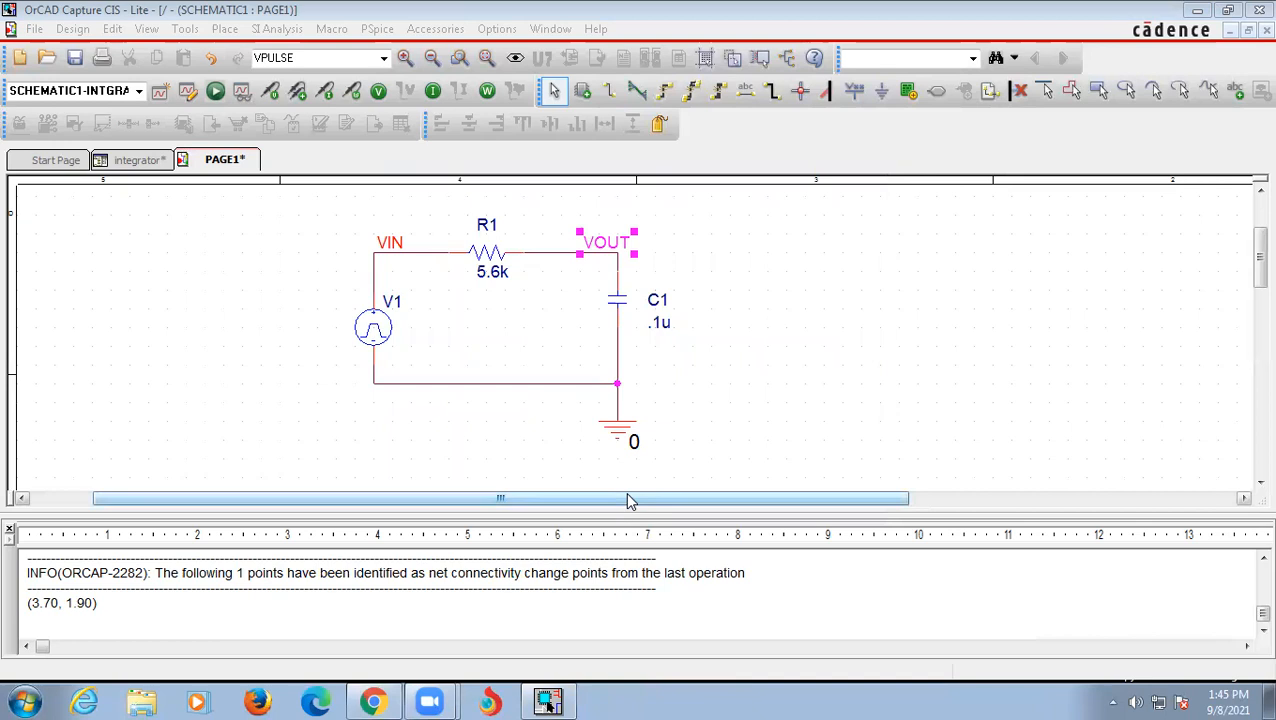
Place voltage markers on the VOUT wire above capacitor C1 and on the VIN wire above source V1.
click(269, 92)
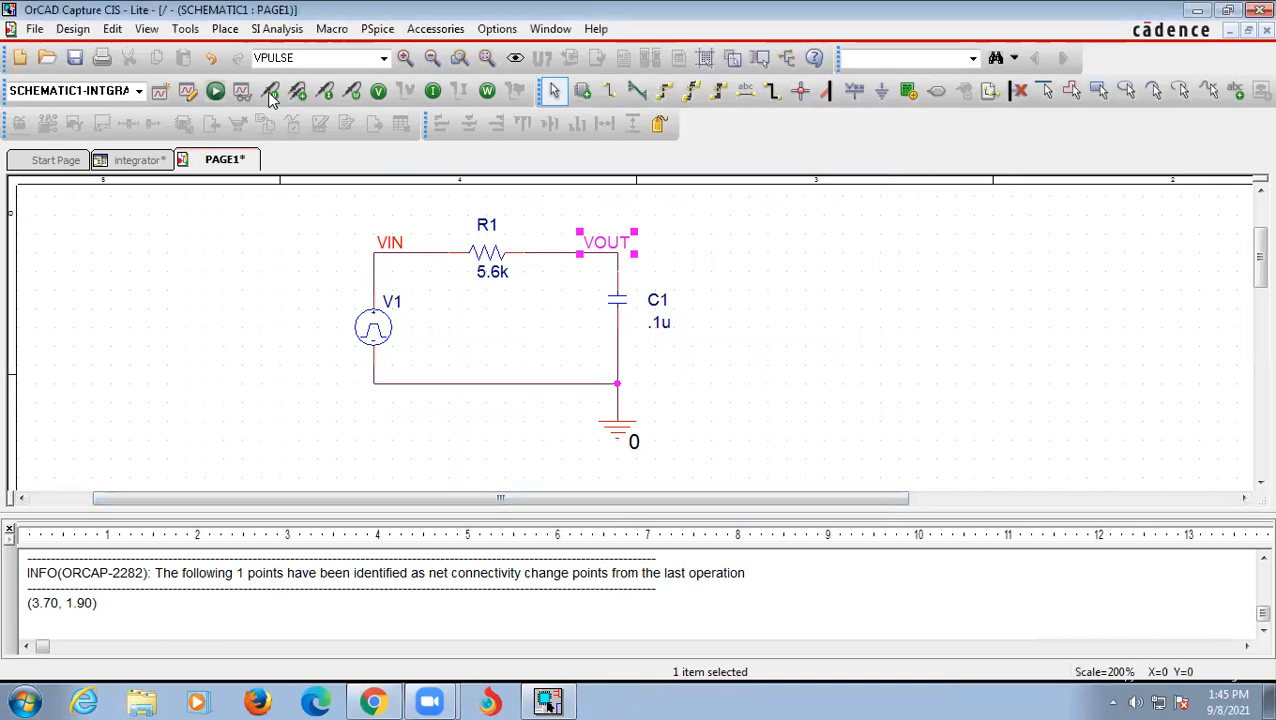
click(618, 275)
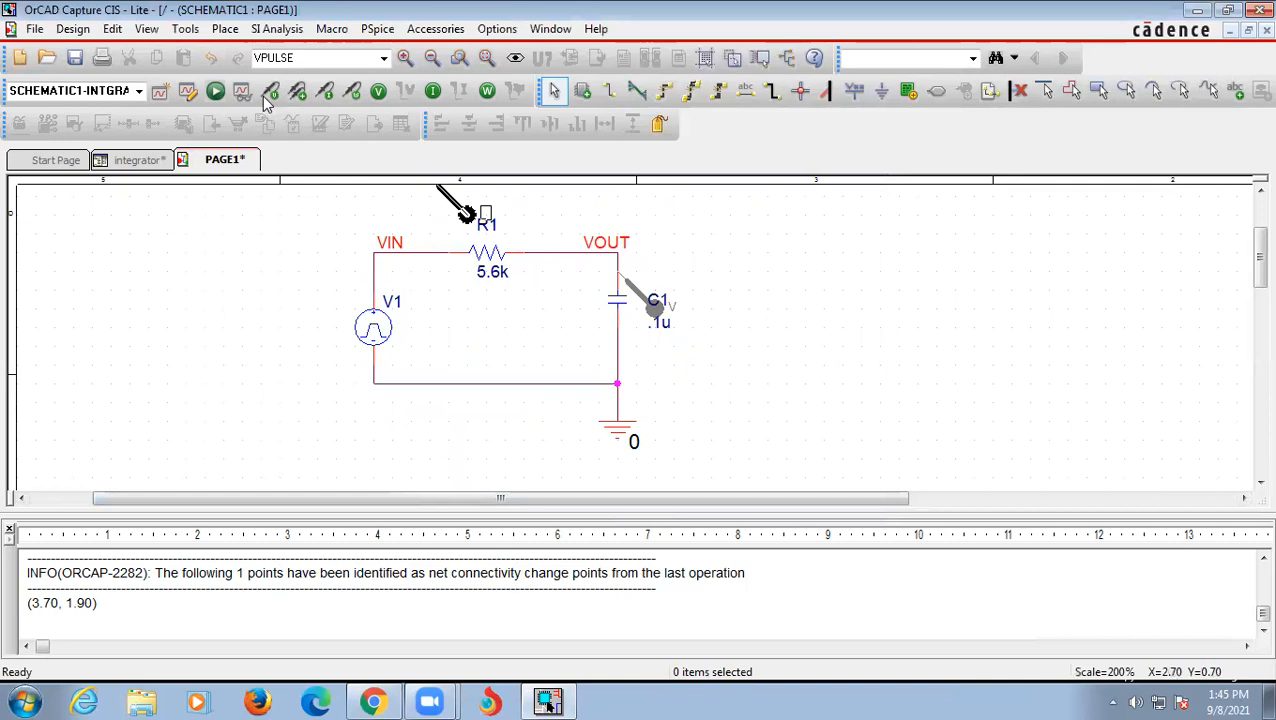
click(376, 276)
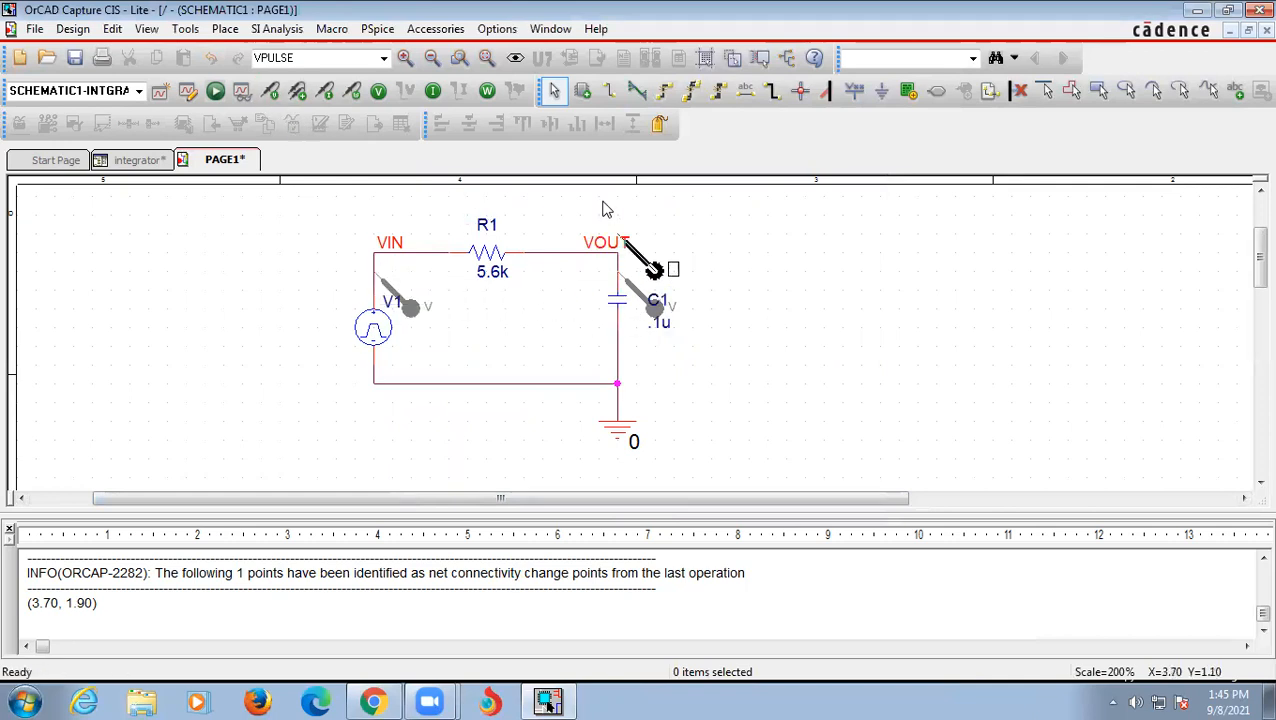
Run the PSpice simulation of the integrator and switch to PSpice A/D to view the waveforms.
click(215, 91)
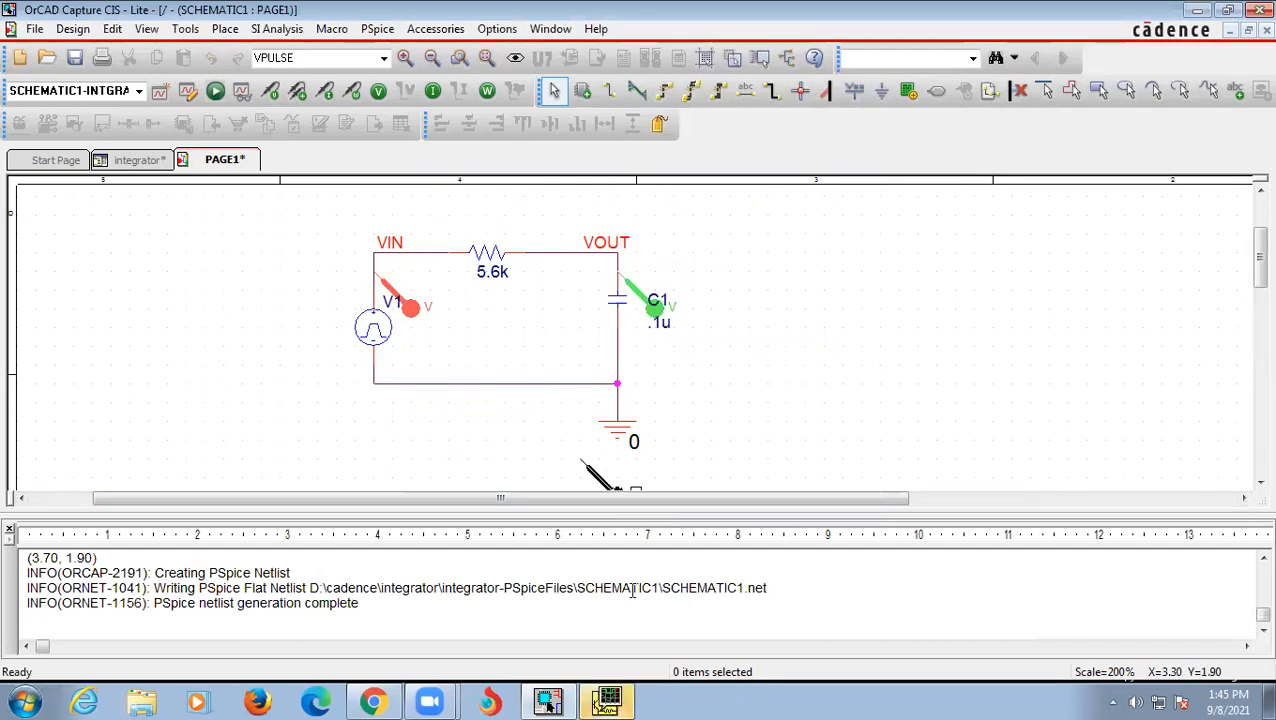
click(609, 698)
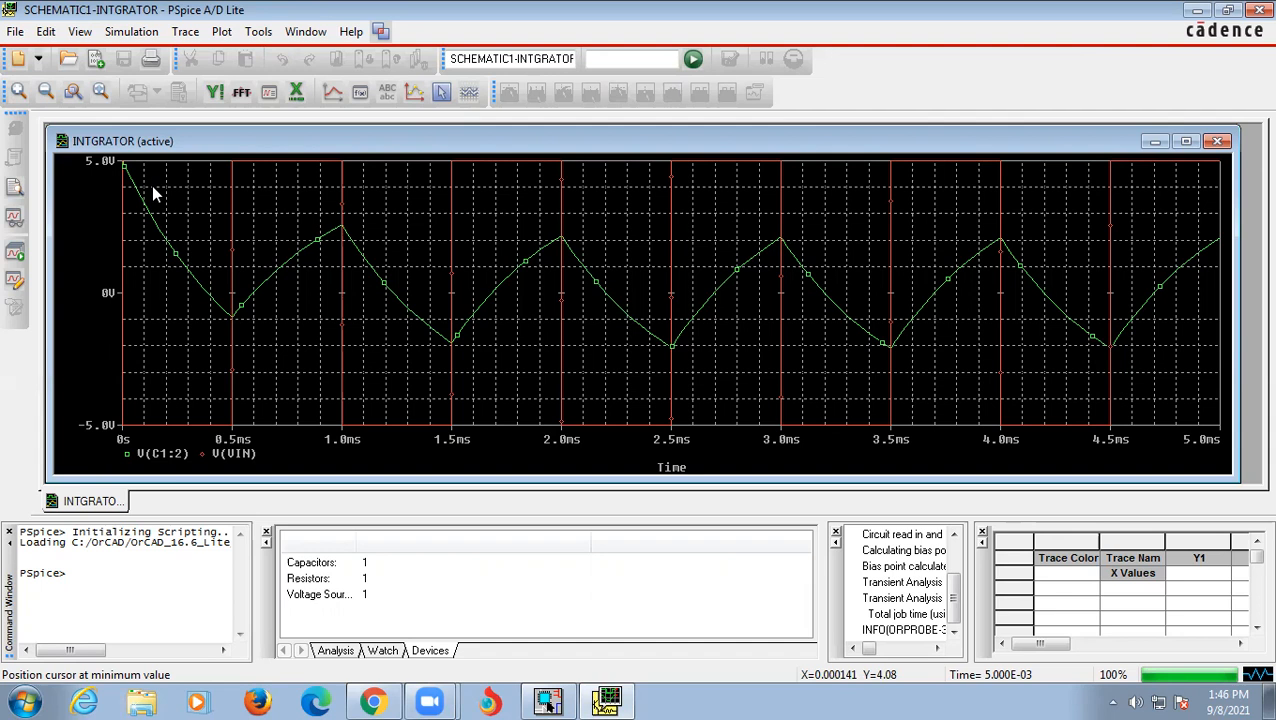
click(214, 92)
Add a separate plot above the existing waveforms and add the V(VIN) trace to it.
right_click(176, 304)
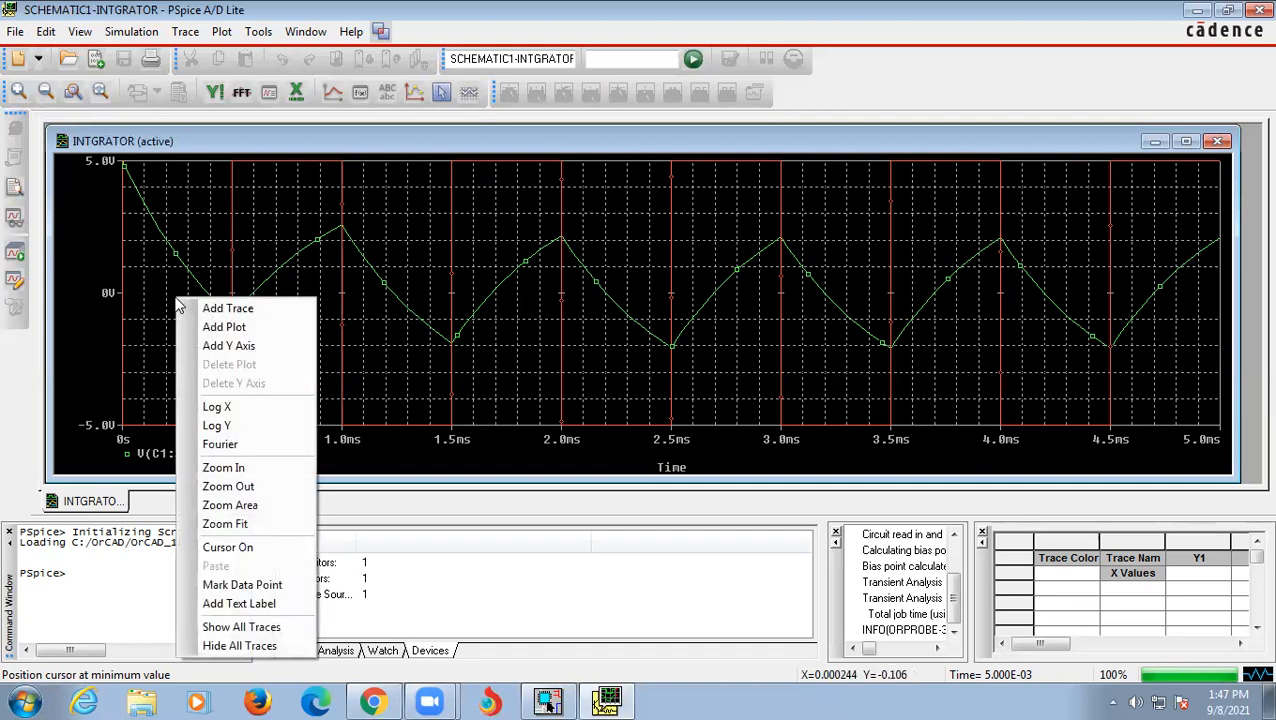
click(222, 327)
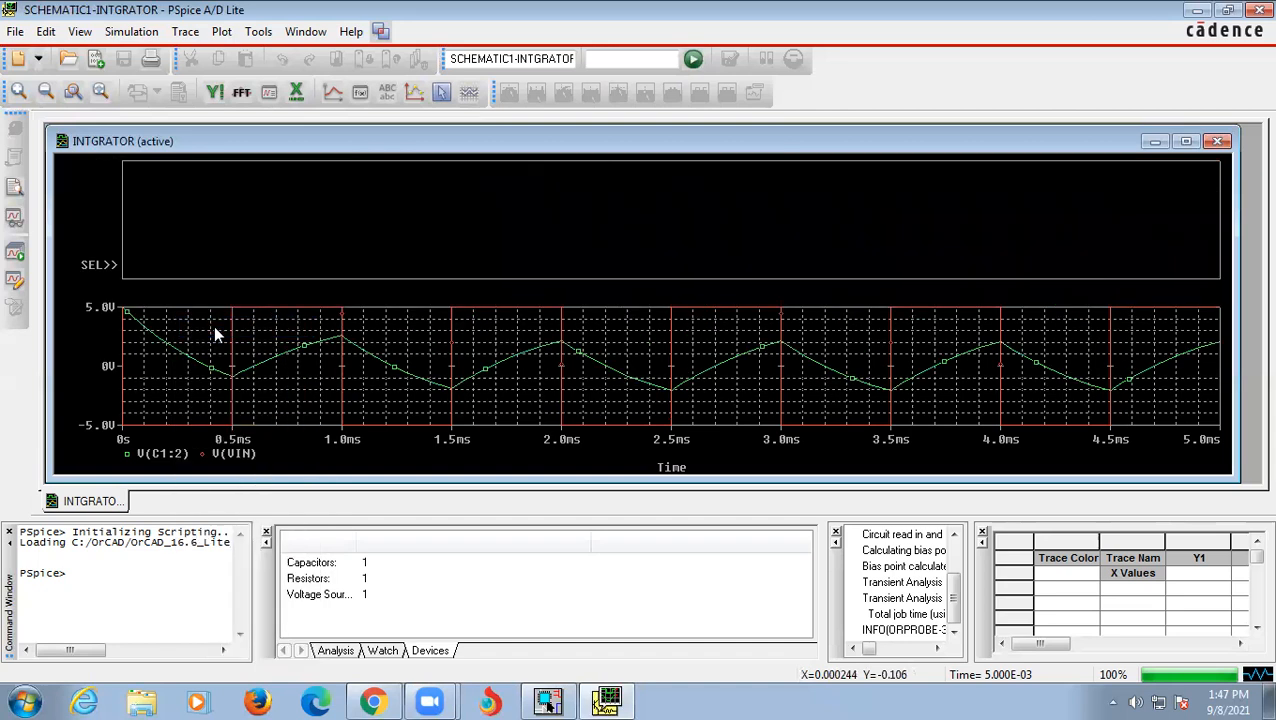
right_click(206, 220)
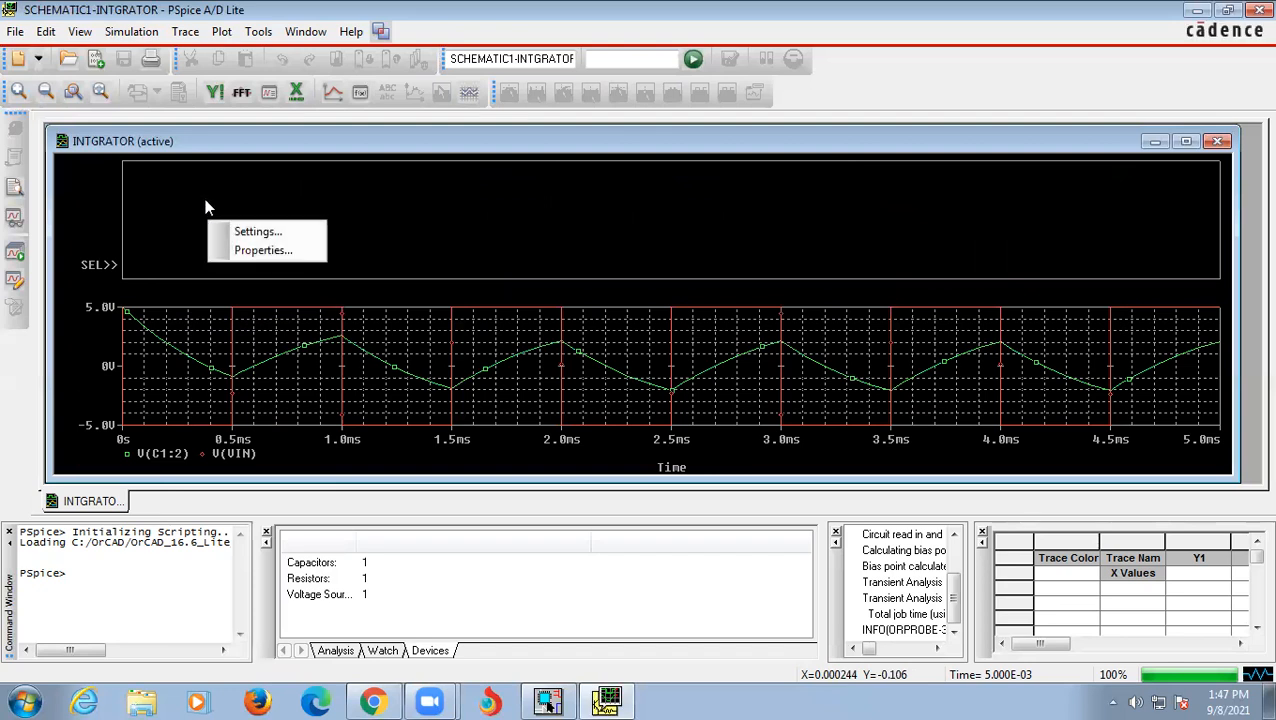
right_click(204, 199)
click(224, 205)
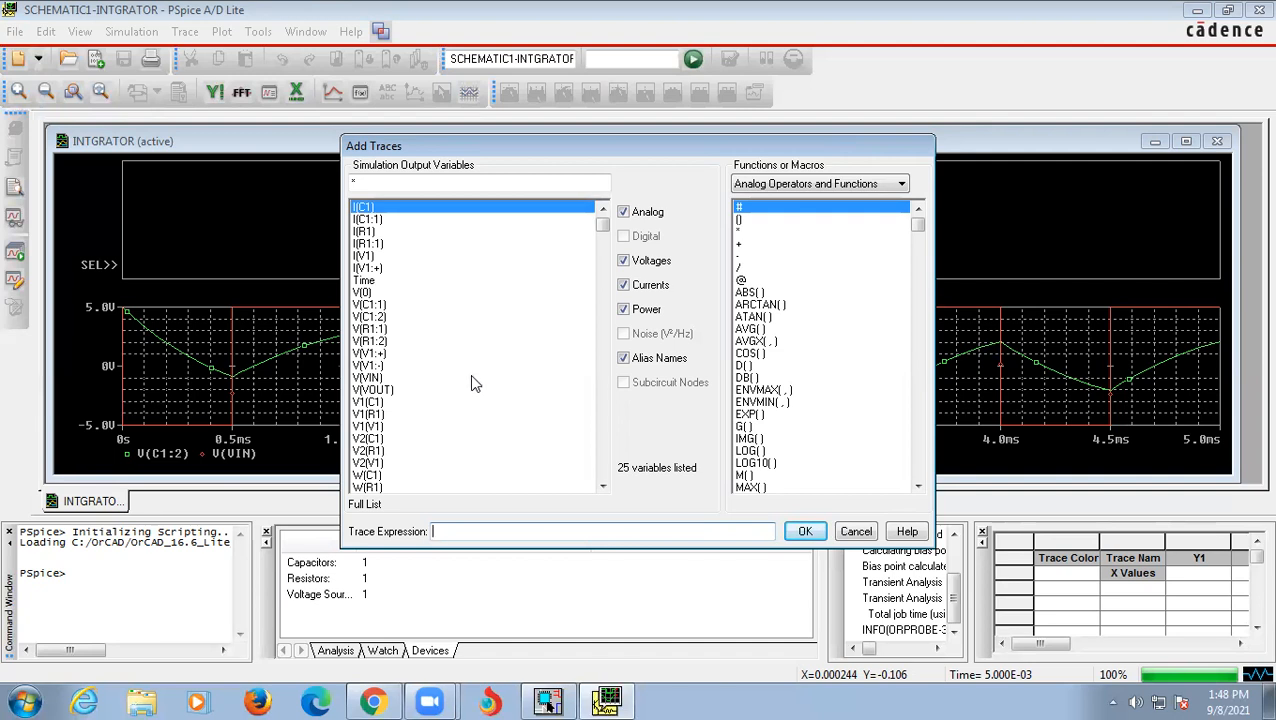
click(380, 381)
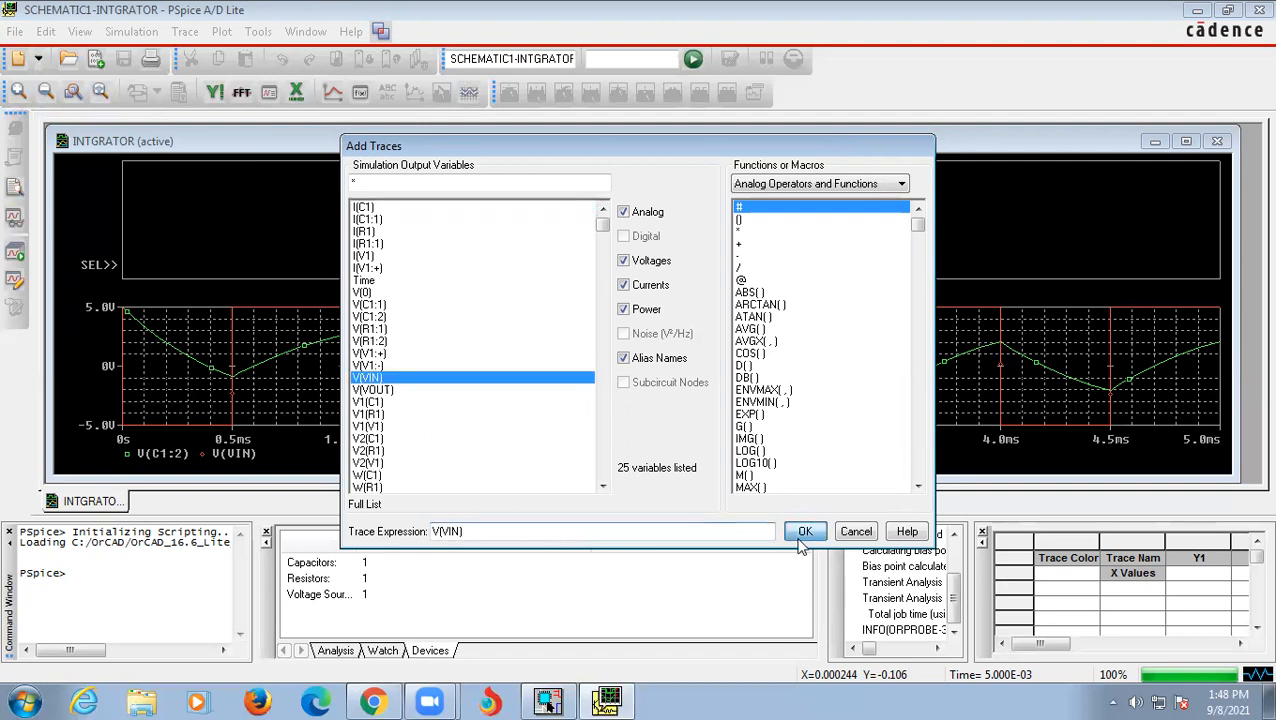
click(802, 538)
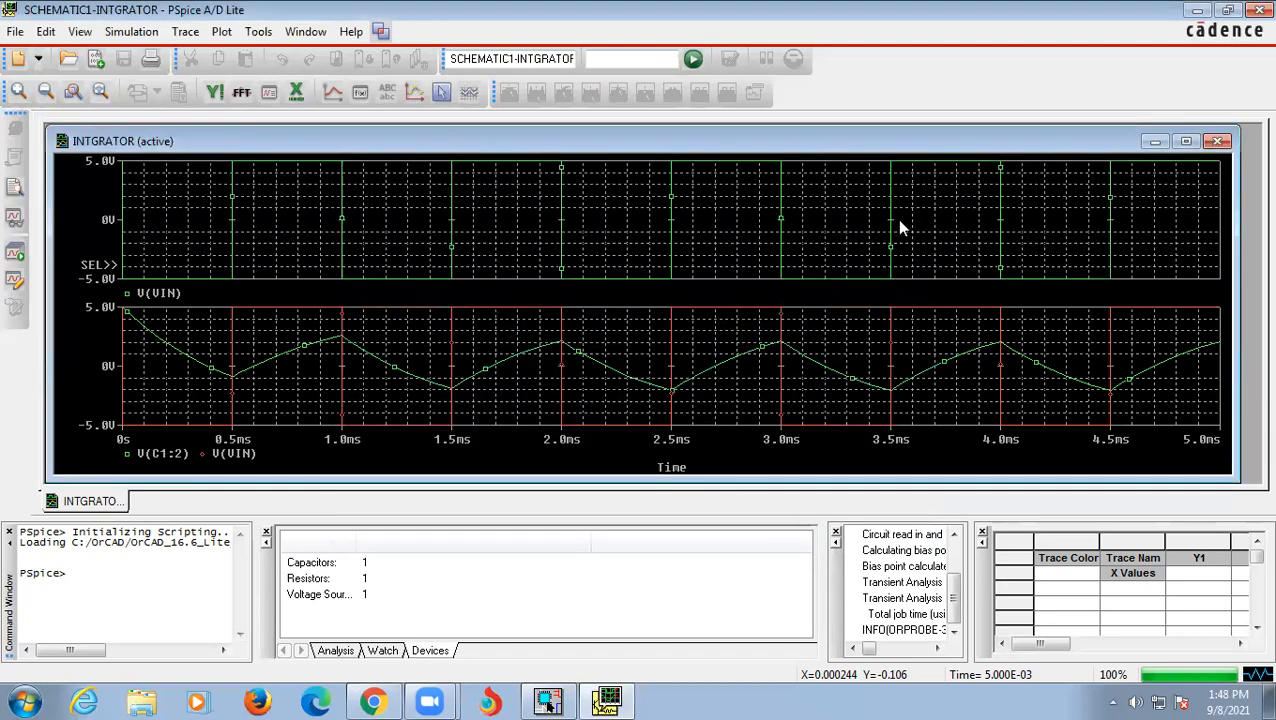
Delete the added upper plot containing the V(VIN) trace.
right_click(608, 210)
click(575, 192)
right_click(558, 184)
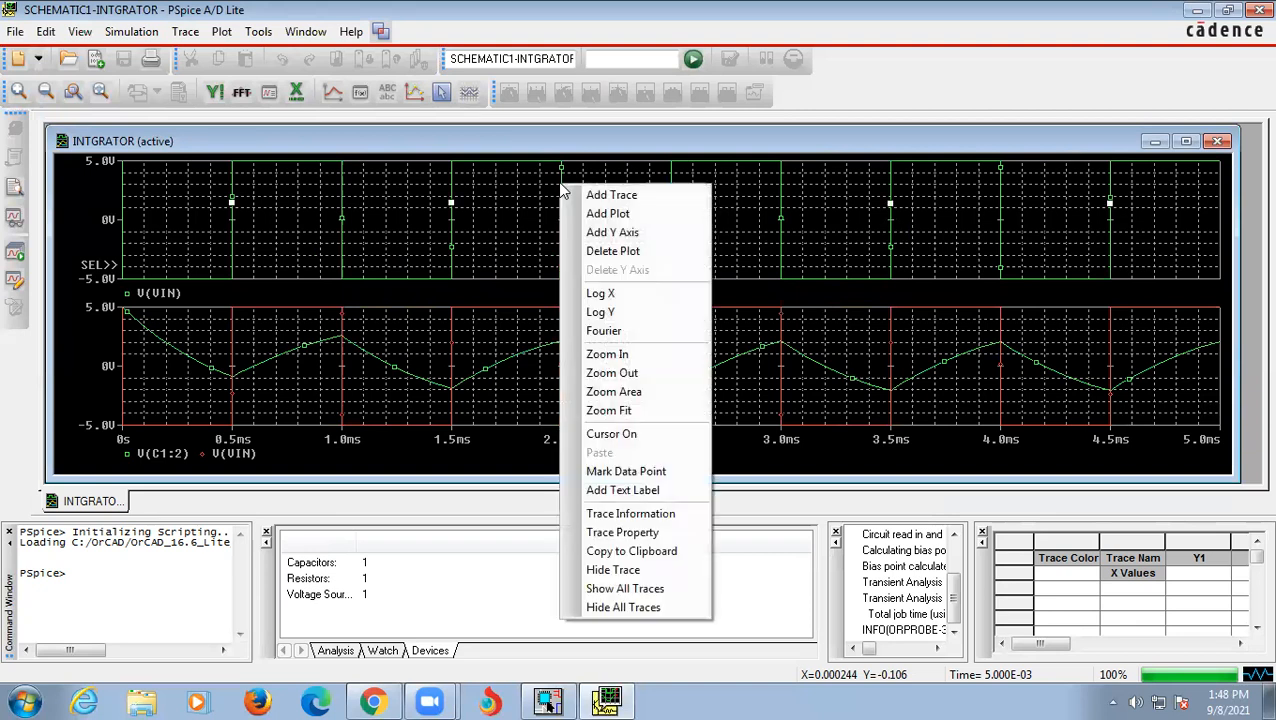
click(612, 251)
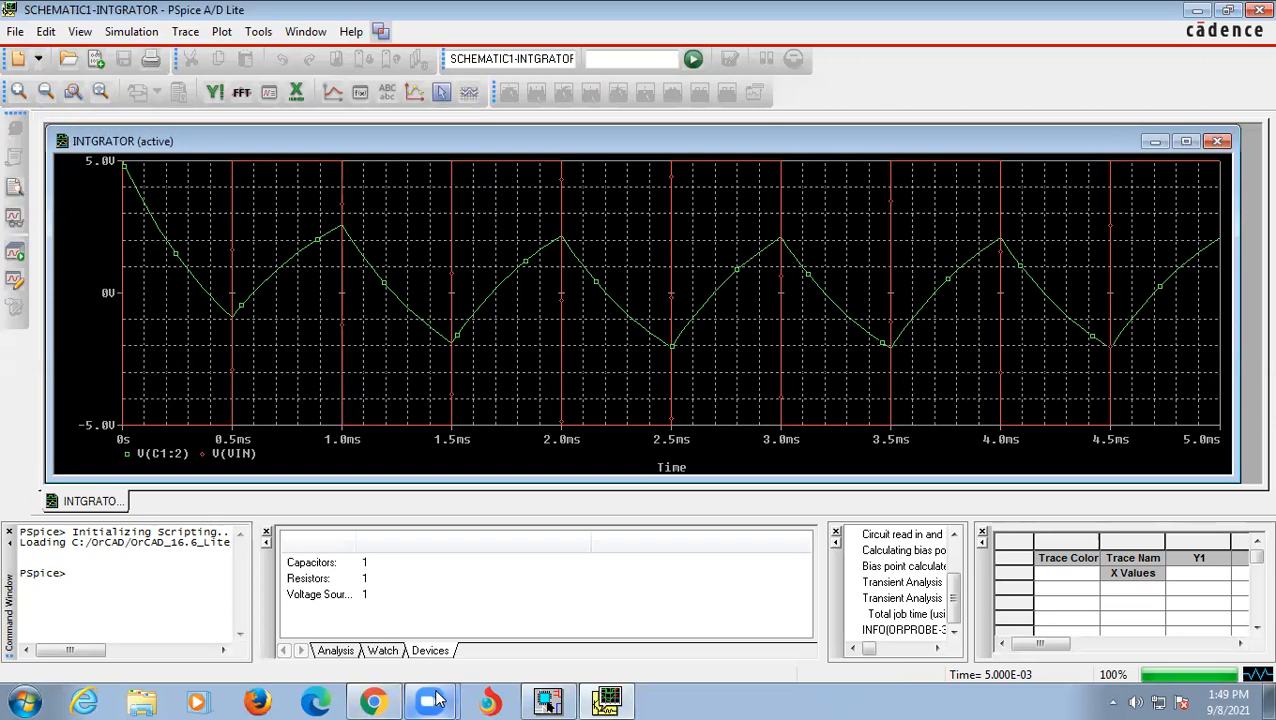
mouse_move(430, 700)
click(450, 658)
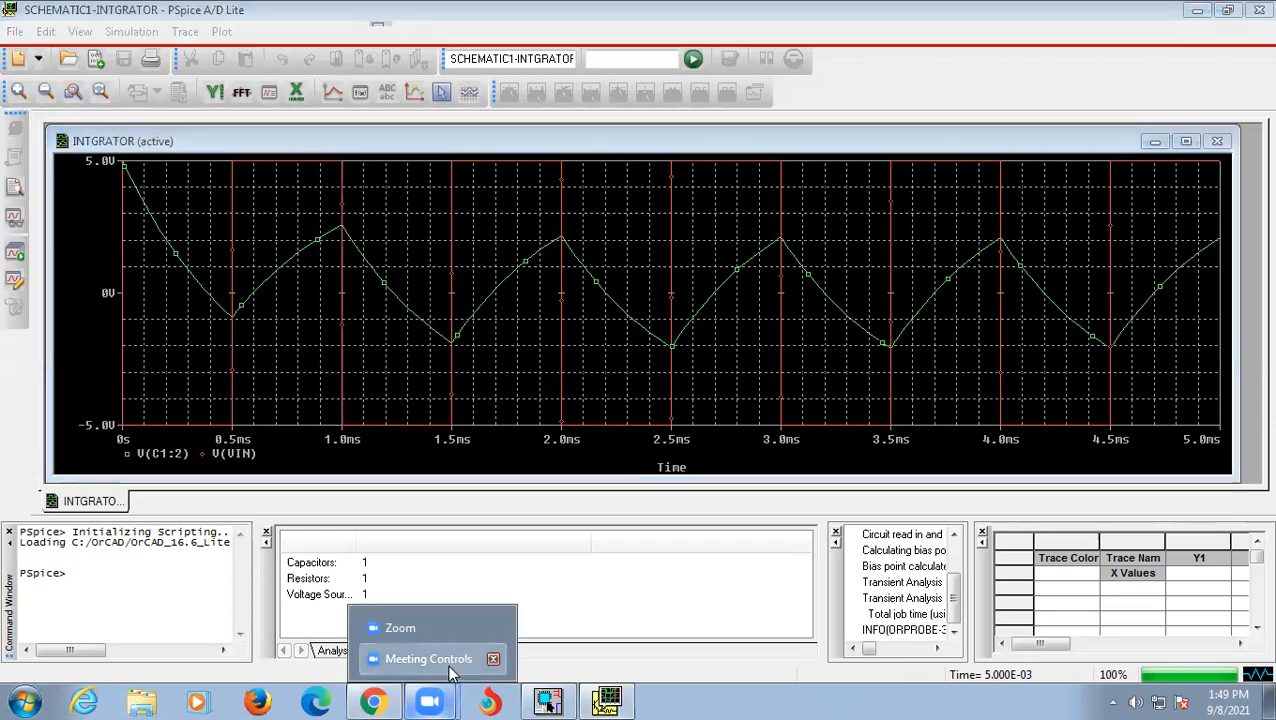